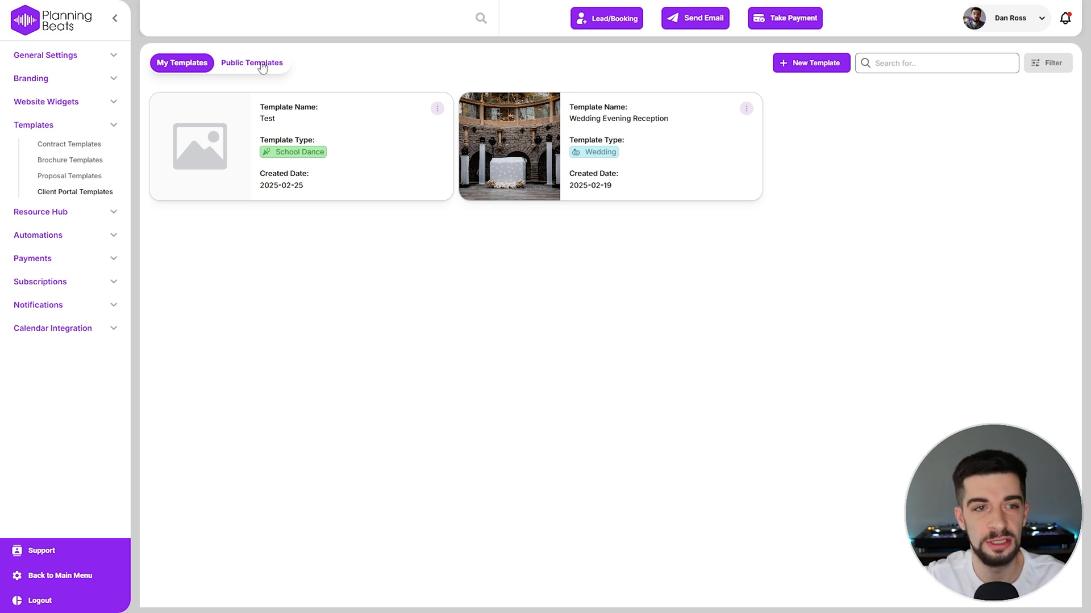
- Examine the event type choices in the new client portal template form and in the template list's filter
{"action": "left_click", "coordinate": [827, 71]}
{"action": "left_click", "coordinate": [557, 289]}
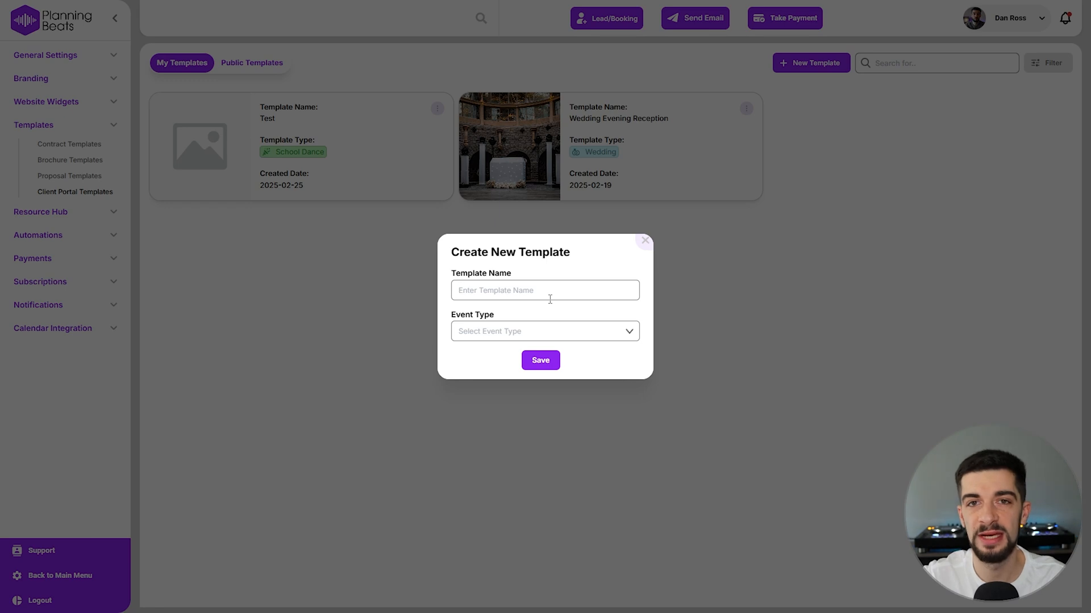
{"action": "left_click", "coordinate": [462, 336]}
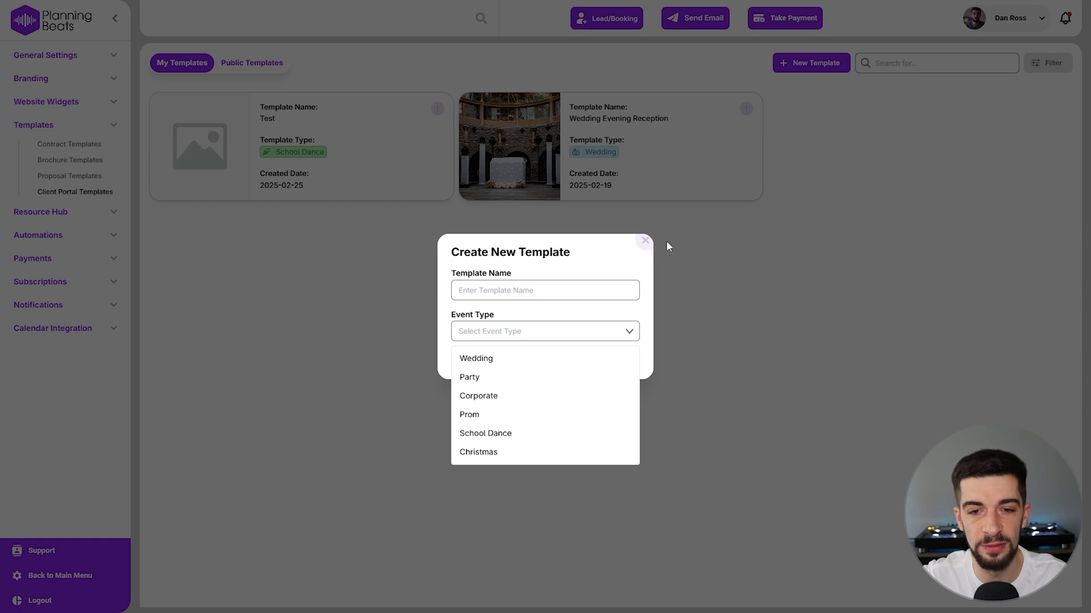
{"action": "left_click", "coordinate": [645, 241]}
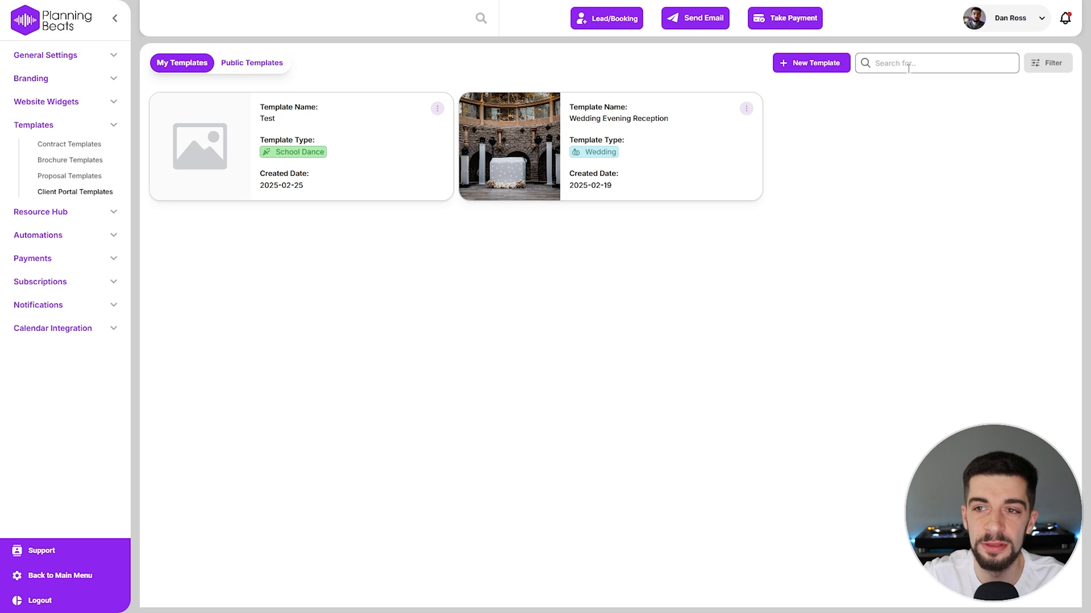
{"action": "left_click", "coordinate": [1053, 64]}
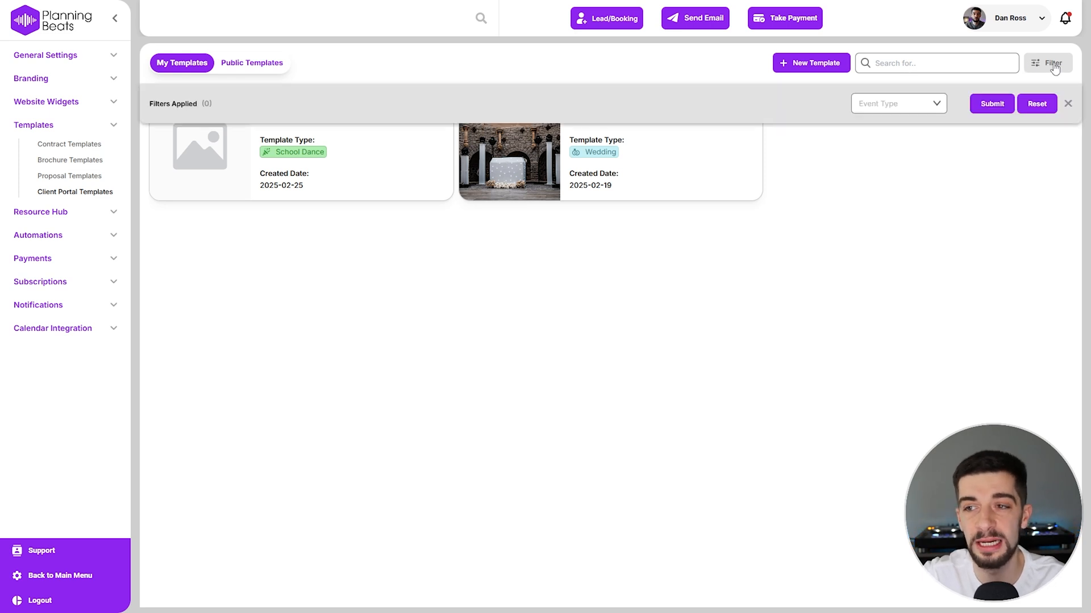
{"action": "left_click", "coordinate": [901, 104]}
{"action": "left_click", "coordinate": [1067, 104]}
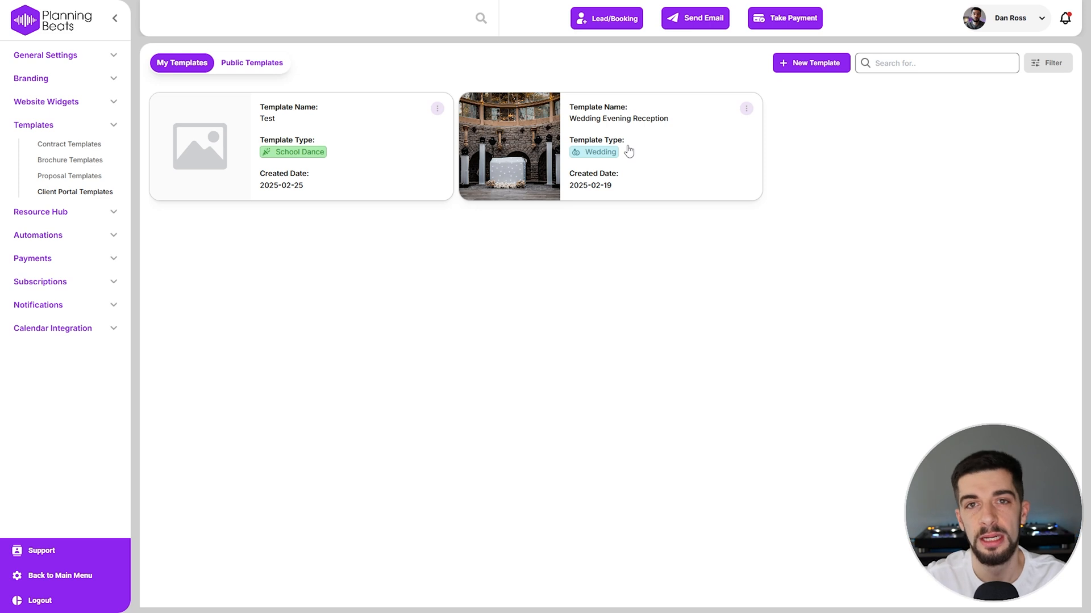
- Open the Wedding Evening Reception client portal template for editing
{"action": "left_click", "coordinate": [603, 118]}
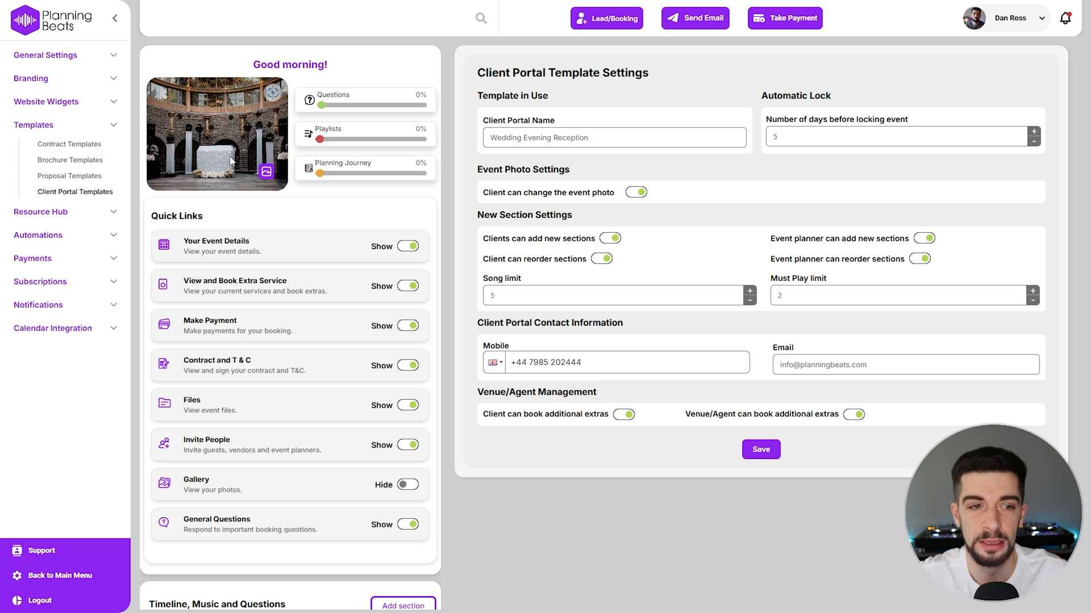
{"action": "scroll", "coordinate": [228, 254], "scroll_direction": "down", "scroll_amount": 1}
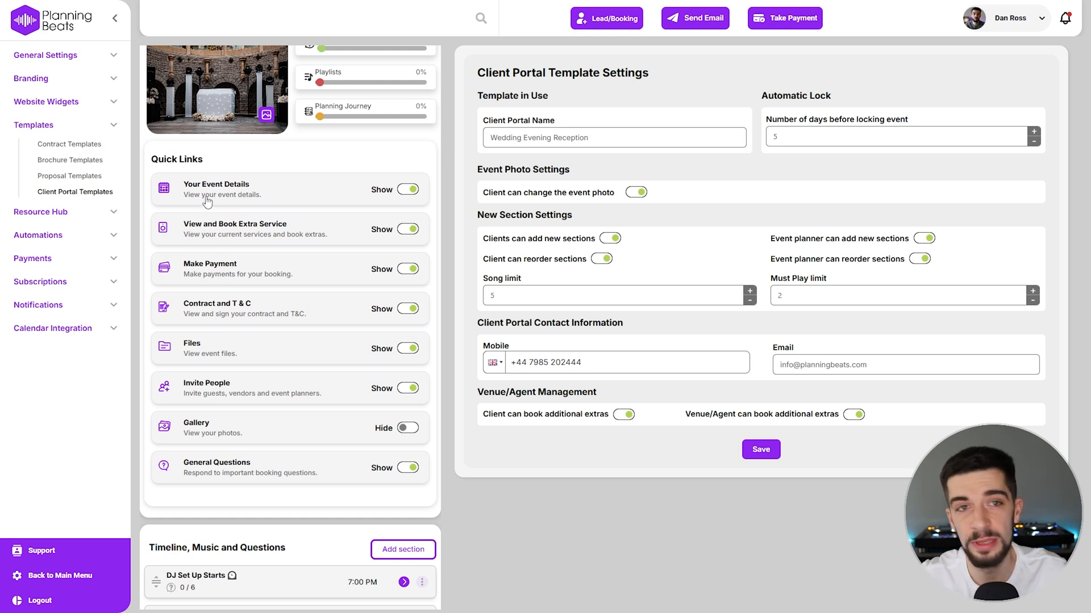
- Hide every quick link that is currently shown in the portal template, from Your Event Details through General Questions
{"action": "left_click", "coordinate": [408, 191]}
{"action": "left_click", "coordinate": [408, 230]}
{"action": "left_click", "coordinate": [408, 269]}
{"action": "left_click", "coordinate": [408, 309]}
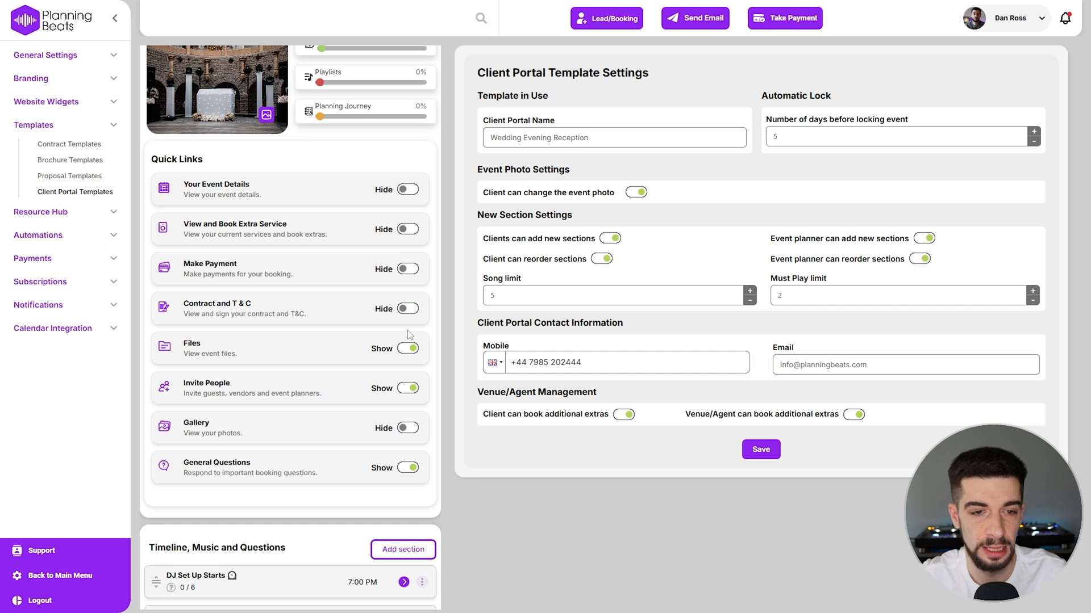
{"action": "left_click", "coordinate": [408, 349]}
{"action": "left_click", "coordinate": [408, 388]}
{"action": "left_click", "coordinate": [406, 468]}
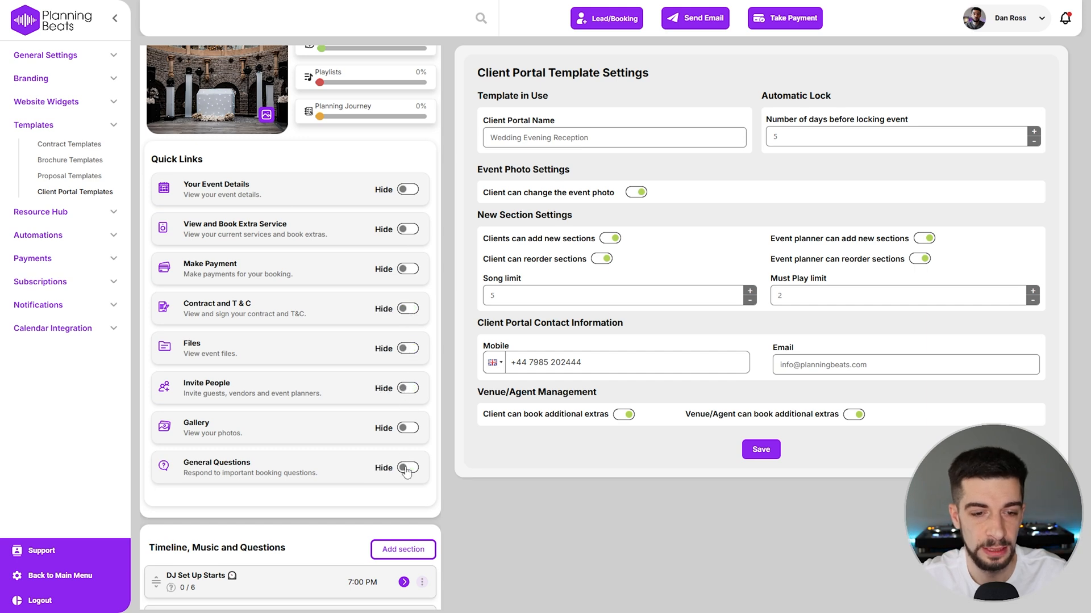
{"action": "scroll", "coordinate": [407, 471], "scroll_direction": "down", "scroll_amount": 3}
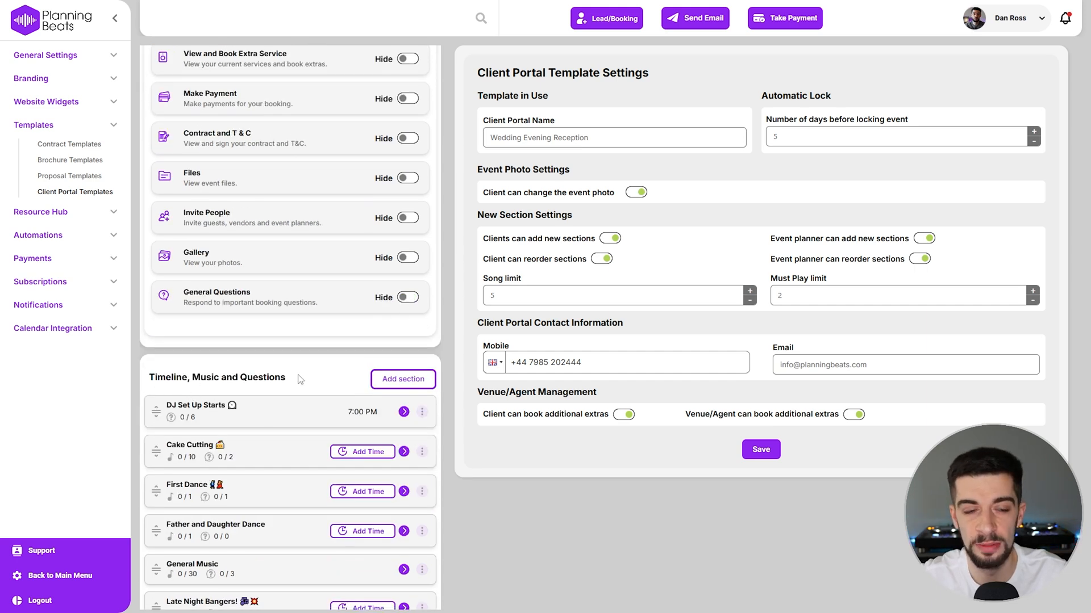
{"action": "scroll", "coordinate": [286, 367], "scroll_direction": "up", "scroll_amount": 3}
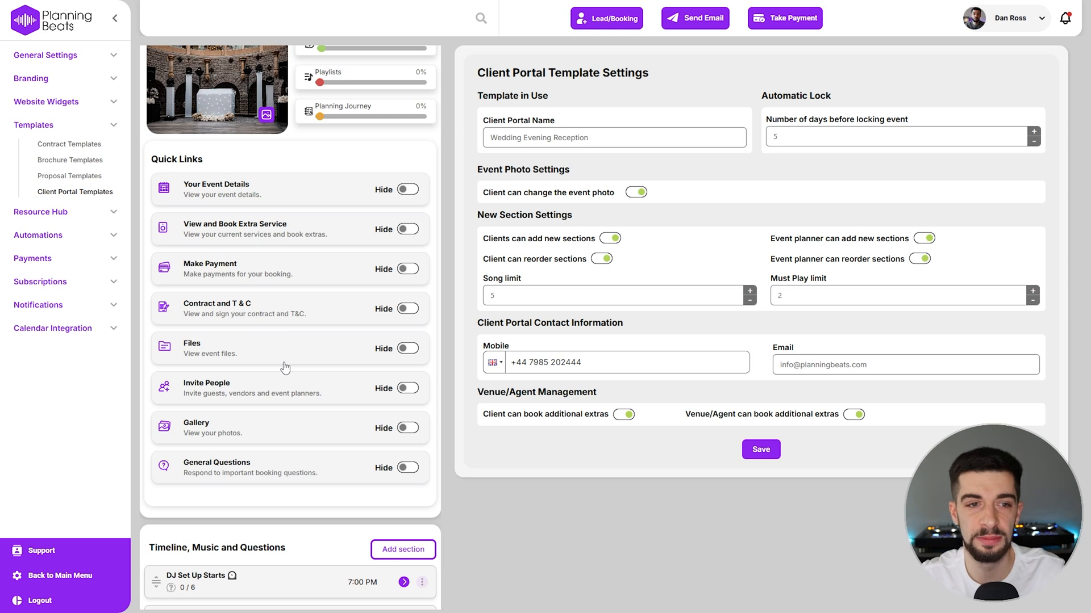
- Set all quick links back to Show, leaving only Gallery hidden
{"action": "left_click", "coordinate": [408, 190]}
{"action": "left_click", "coordinate": [408, 230]}
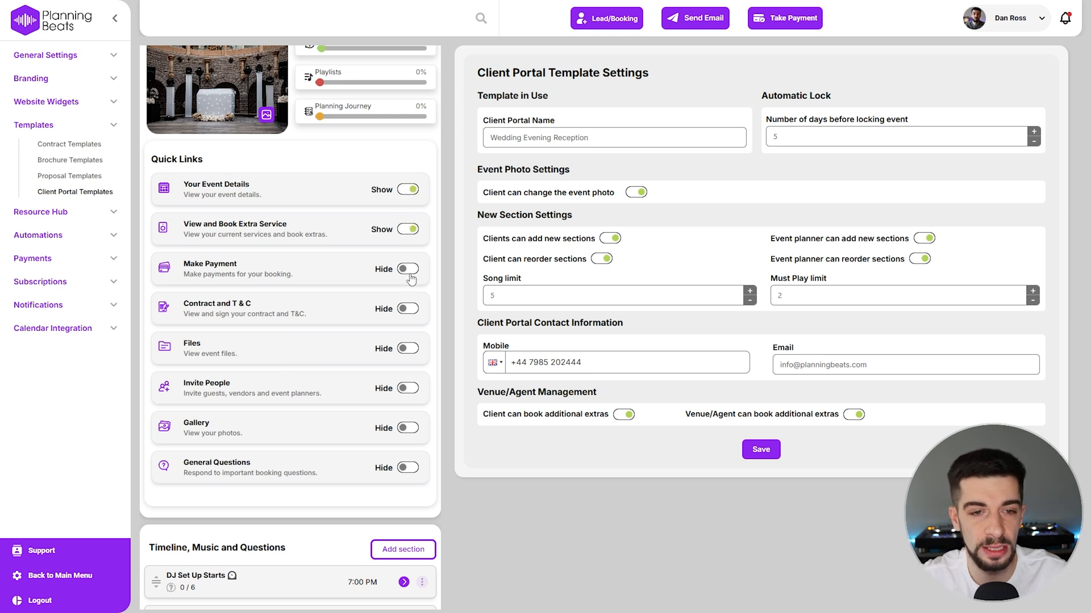
{"action": "left_click", "coordinate": [408, 269]}
{"action": "left_click", "coordinate": [408, 309]}
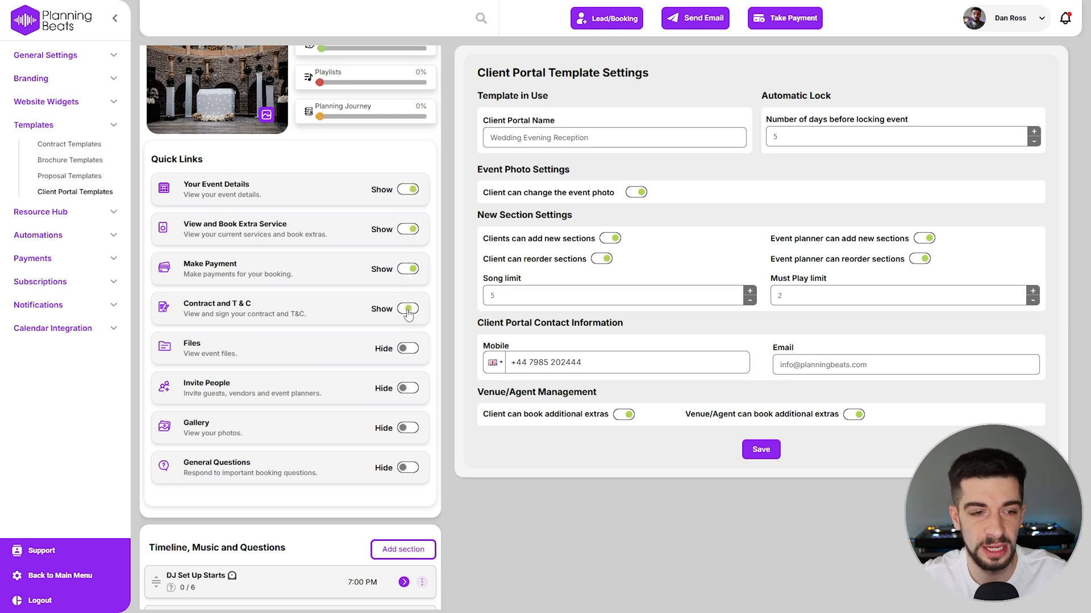
{"action": "left_click", "coordinate": [408, 349]}
{"action": "left_click", "coordinate": [408, 388]}
{"action": "left_click", "coordinate": [406, 429]}
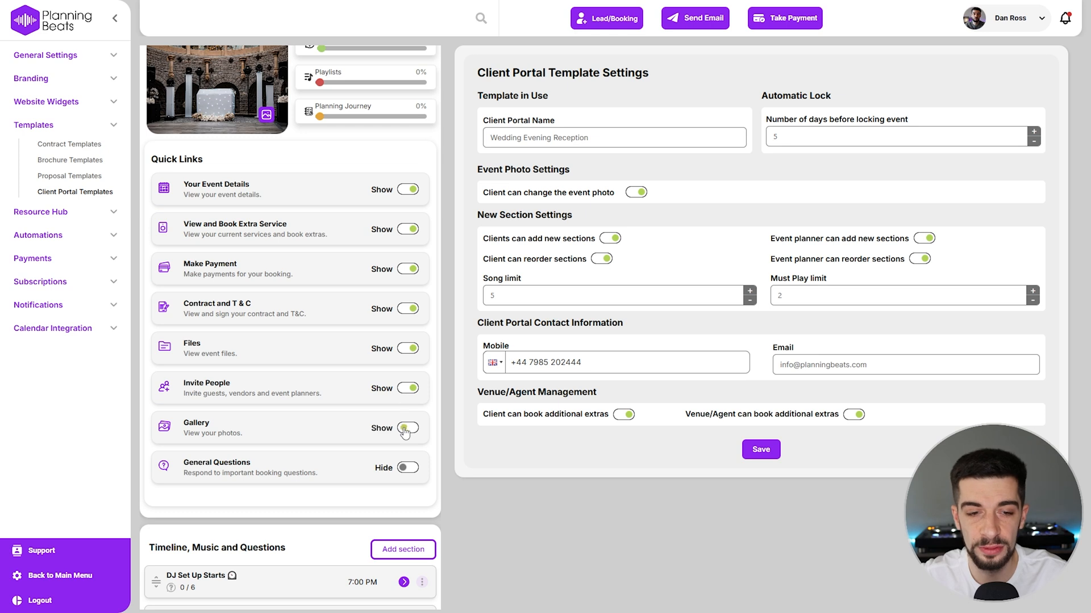
{"action": "left_click", "coordinate": [408, 468]}
{"action": "left_click", "coordinate": [407, 429]}
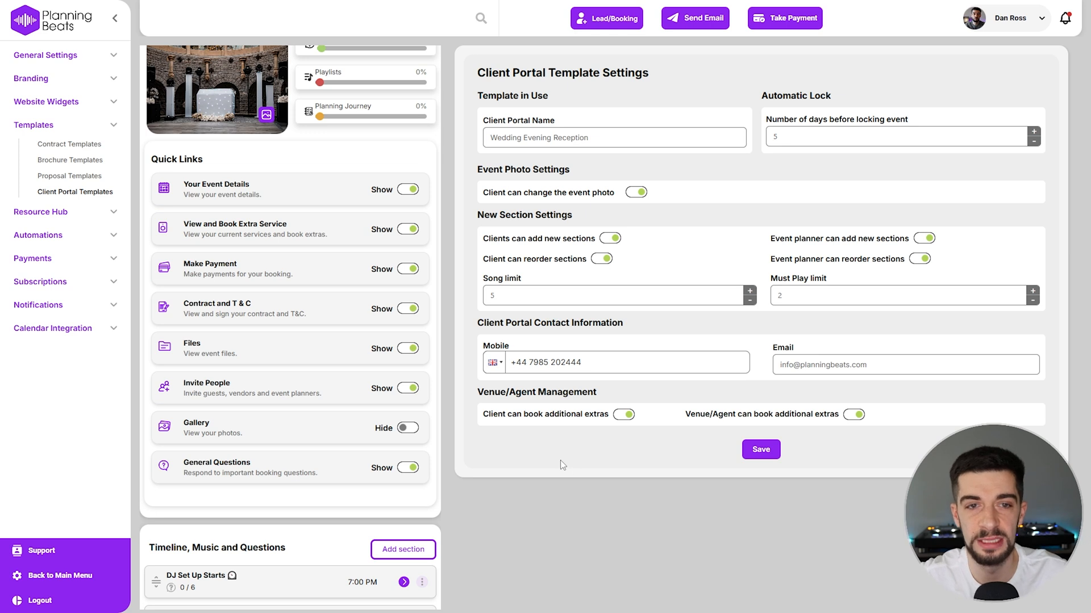
{"action": "scroll", "coordinate": [309, 290], "scroll_direction": "down", "scroll_amount": 1}
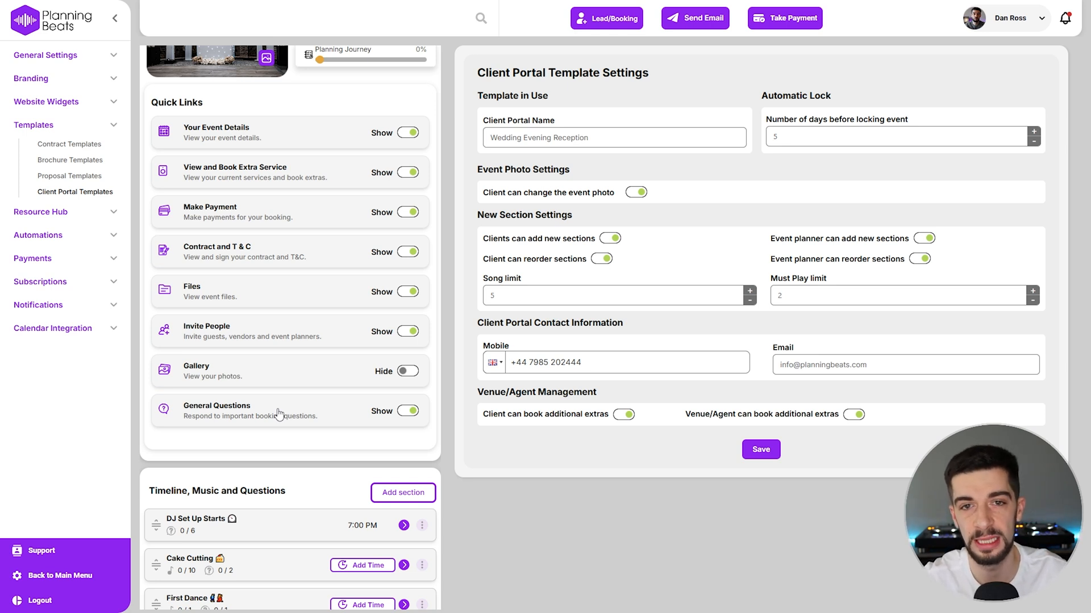
{"action": "scroll", "coordinate": [282, 411], "scroll_direction": "up", "scroll_amount": 2}
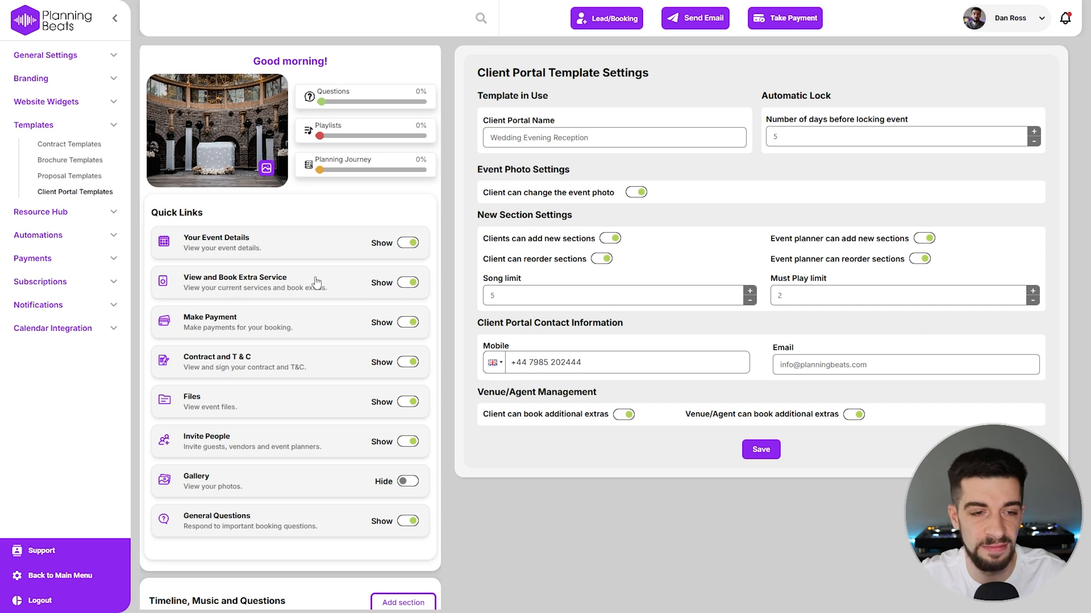
{"action": "scroll", "coordinate": [314, 281], "scroll_direction": "down", "scroll_amount": 5}
{"action": "scroll", "coordinate": [316, 282], "scroll_direction": "down", "scroll_amount": 2}
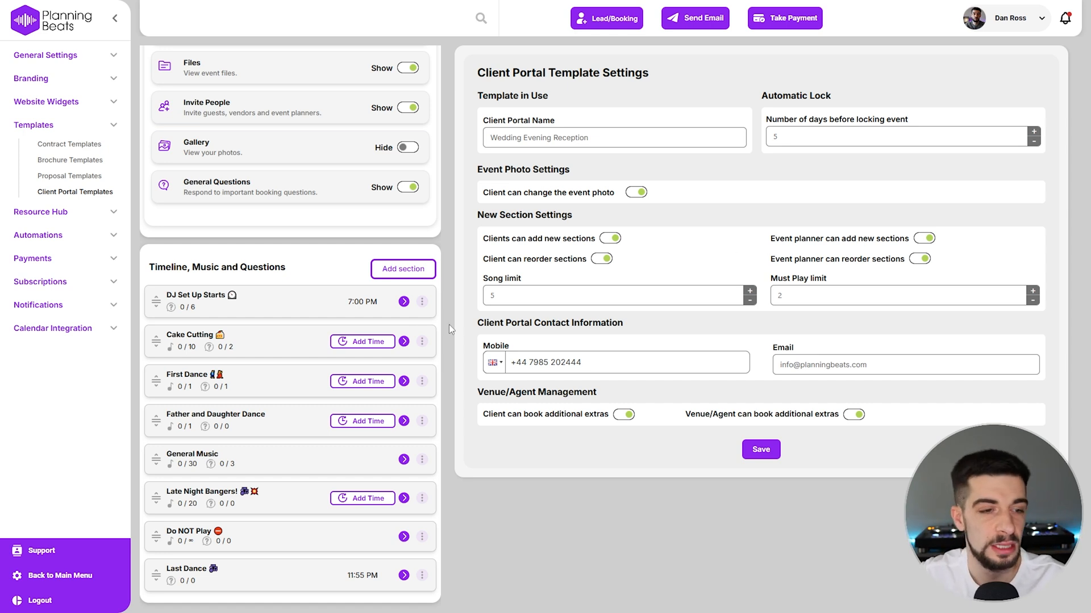
{"action": "mouse_move", "coordinate": [157, 302]}
{"action": "left_mouse_down"}
{"action": "mouse_move", "coordinate": [160, 430]}
{"action": "mouse_move", "coordinate": [159, 315]}
{"action": "left_mouse_up"}
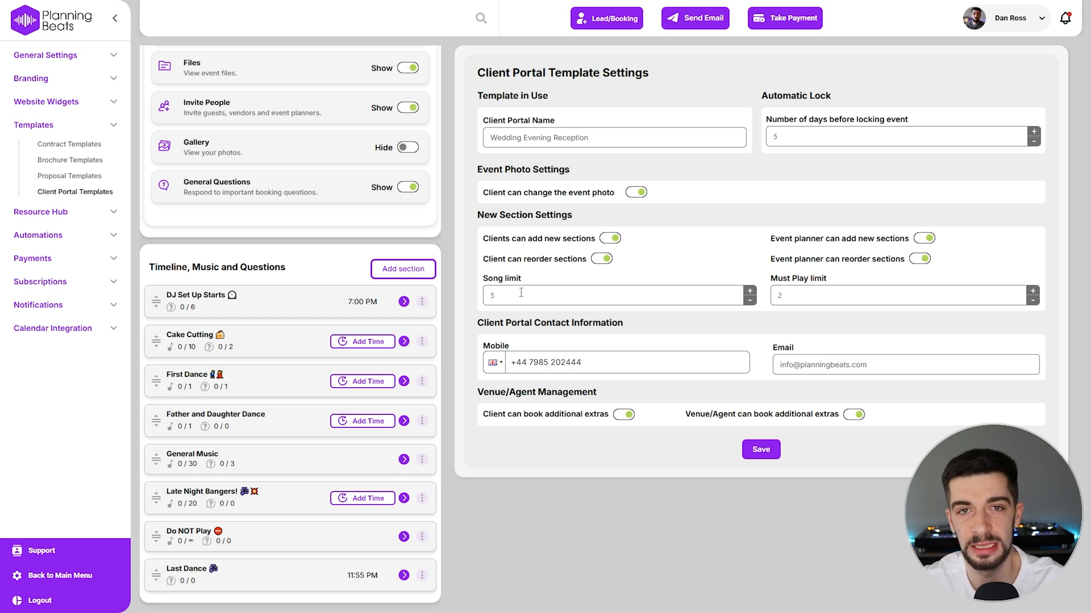
- Set the new section song limit to 1 and the Must Play limit to 0
{"action": "key", "text": "BackSpace"}
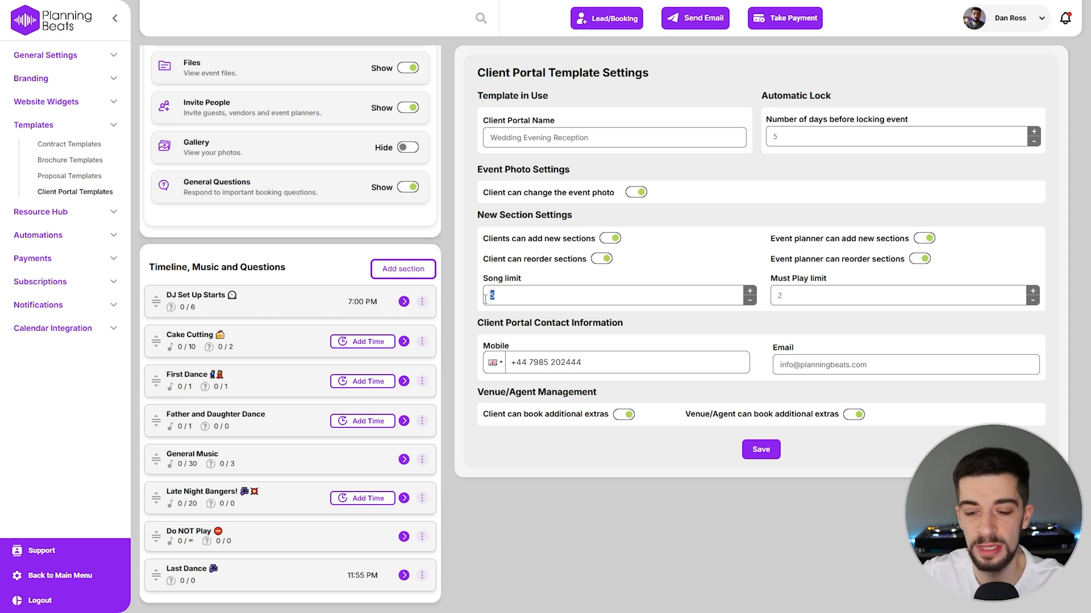
{"action": "type", "text": "0"}
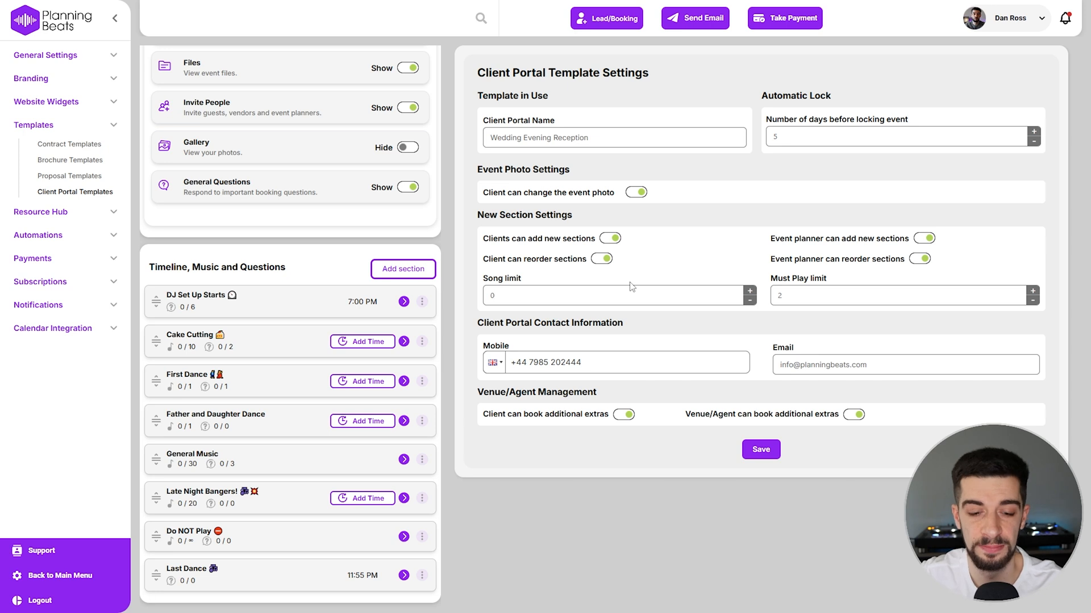
{"action": "key", "text": "Tab"}
{"action": "type", "text": "0"}
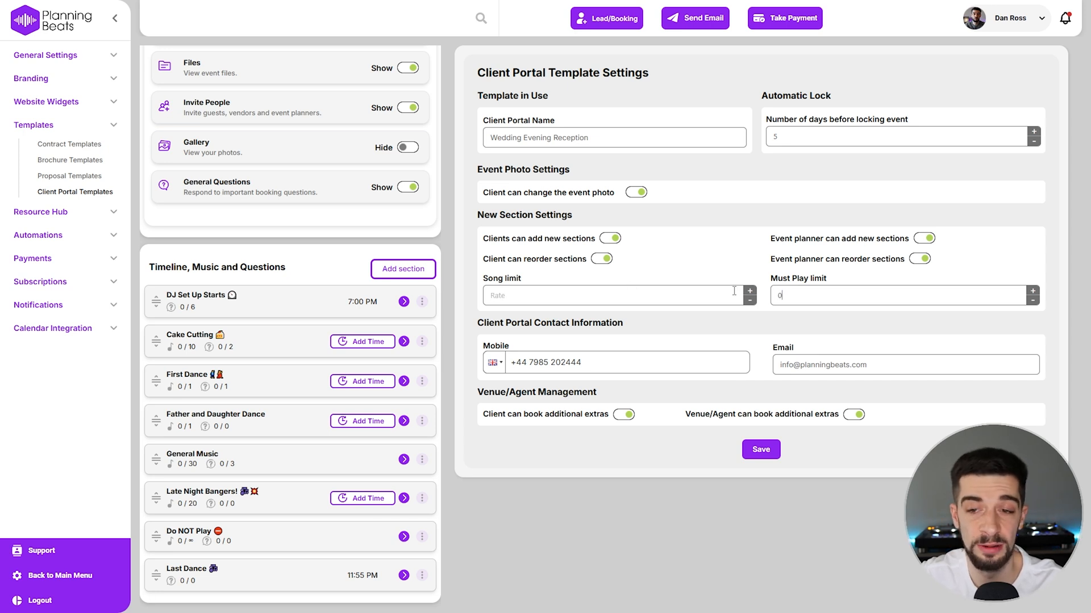
{"action": "left_click", "coordinate": [580, 298]}
{"action": "type", "text": "0"}
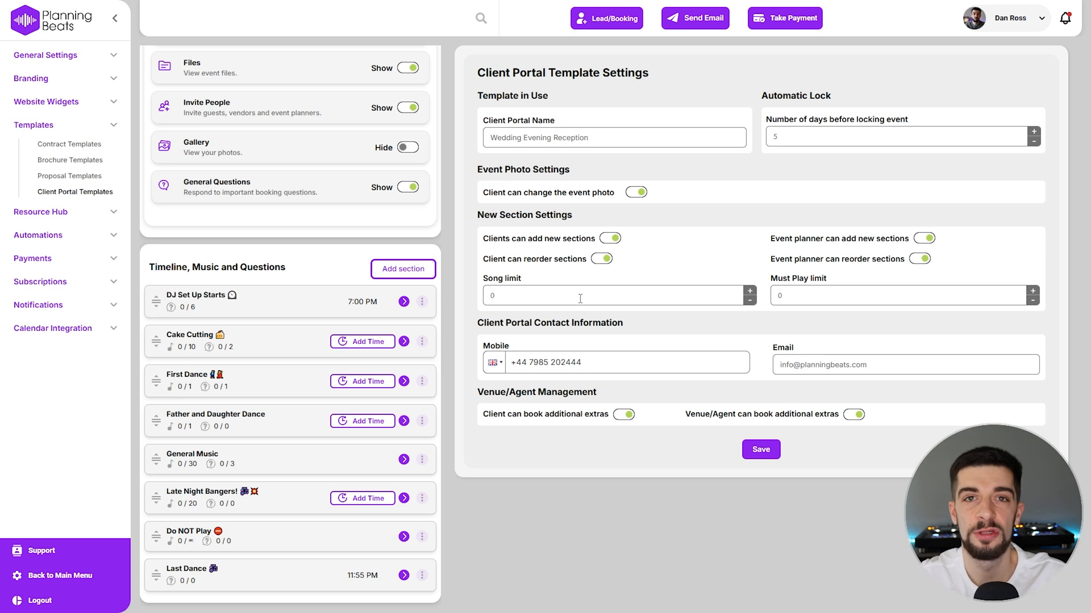
{"action": "type", "text": "1"}
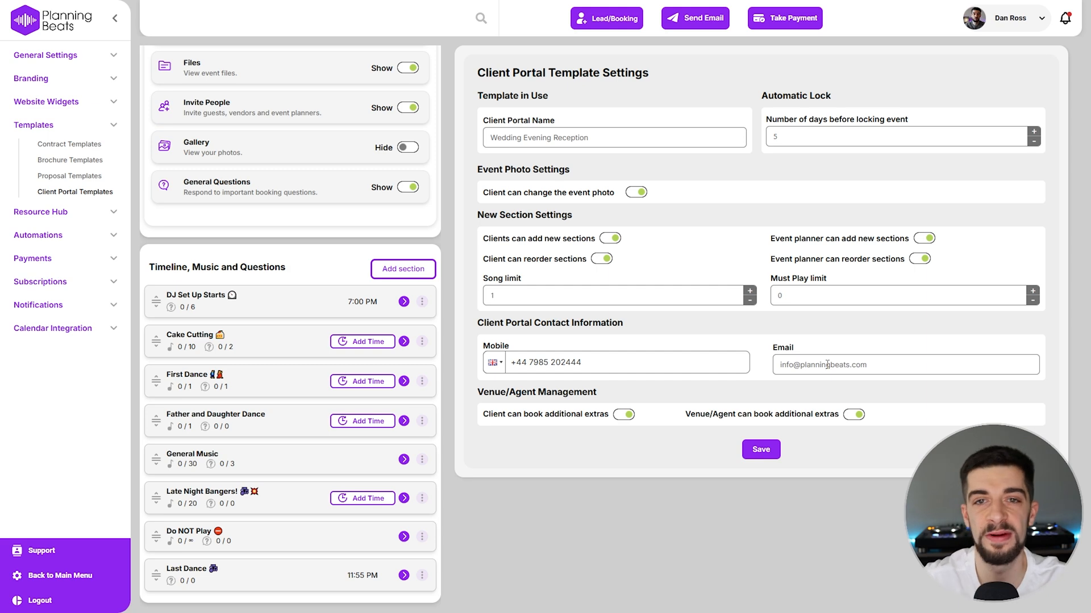
- Start a new booking, proceed to the primary client information and mark that client as Venue/Agent
{"action": "left_click", "coordinate": [606, 18]}
{"action": "left_click", "coordinate": [597, 38]}
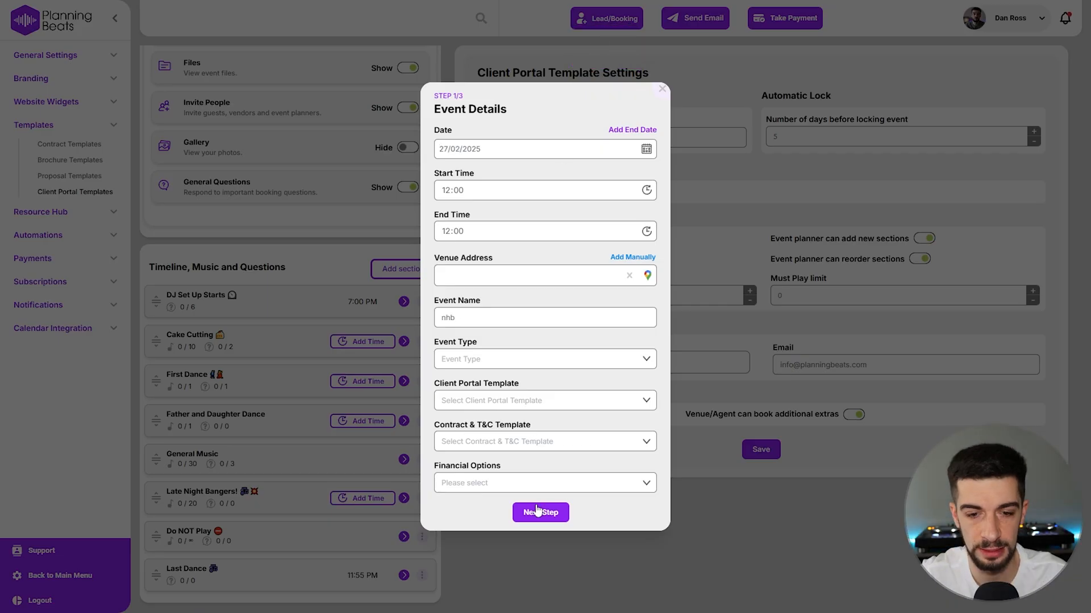
{"action": "left_click", "coordinate": [540, 511]}
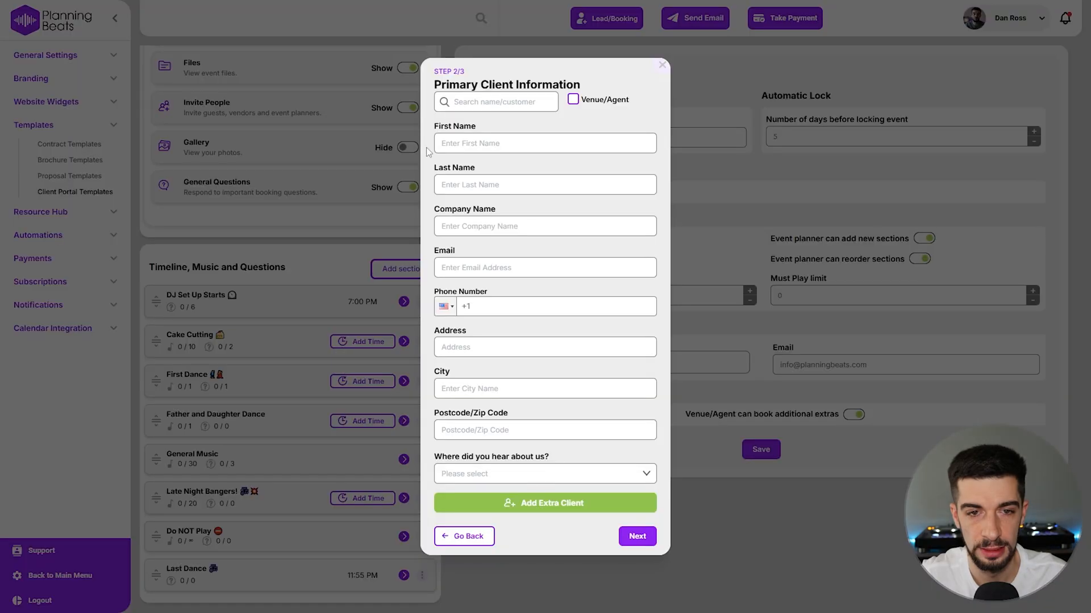
{"action": "left_click", "coordinate": [574, 101]}
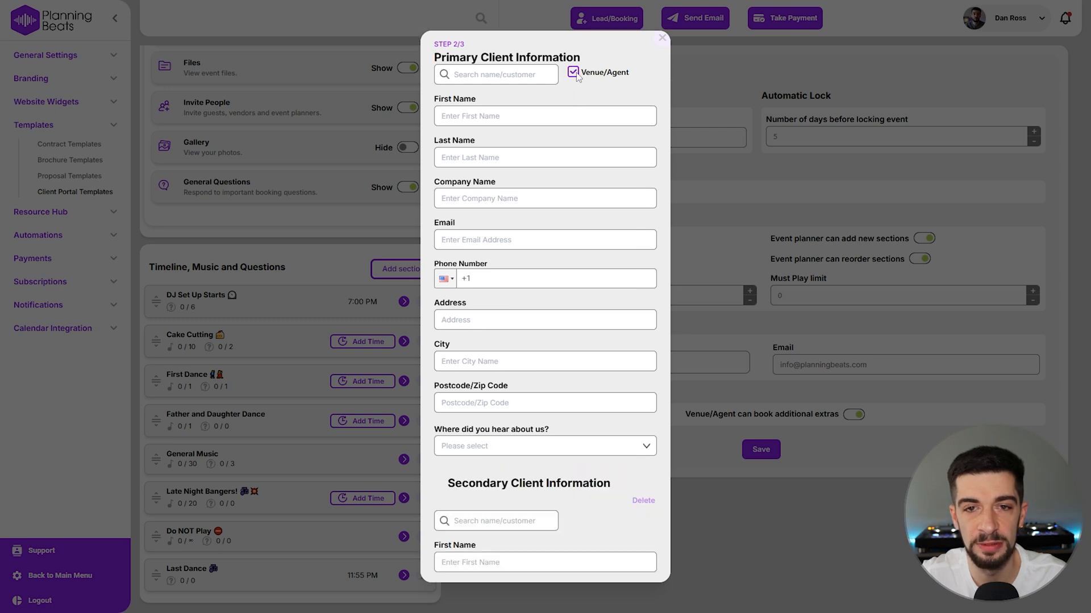
- Examine the secondary client fields and client portal permissions in the booking form, and close it without saving
{"action": "scroll", "coordinate": [526, 294], "scroll_direction": "down", "scroll_amount": 3}
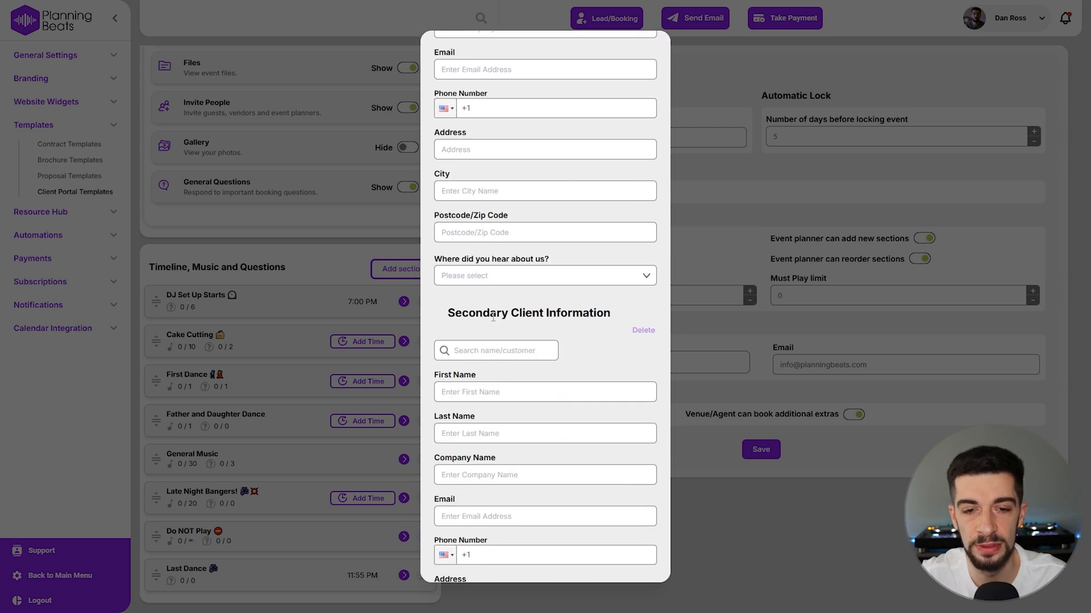
{"action": "scroll", "coordinate": [623, 306], "scroll_direction": "up", "scroll_amount": 3}
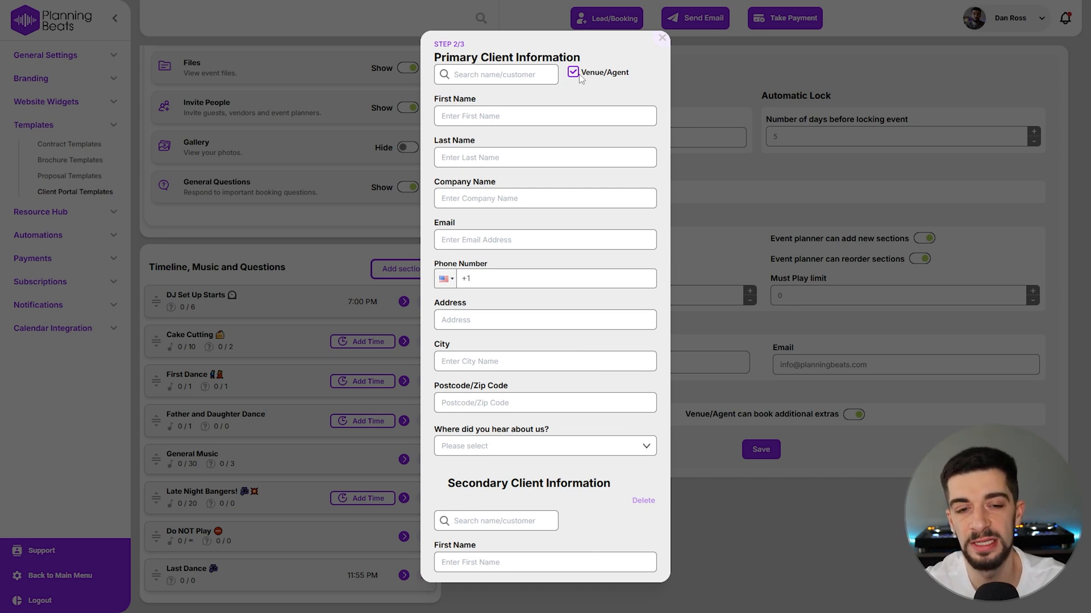
{"action": "scroll", "coordinate": [574, 85], "scroll_direction": "down", "scroll_amount": 4}
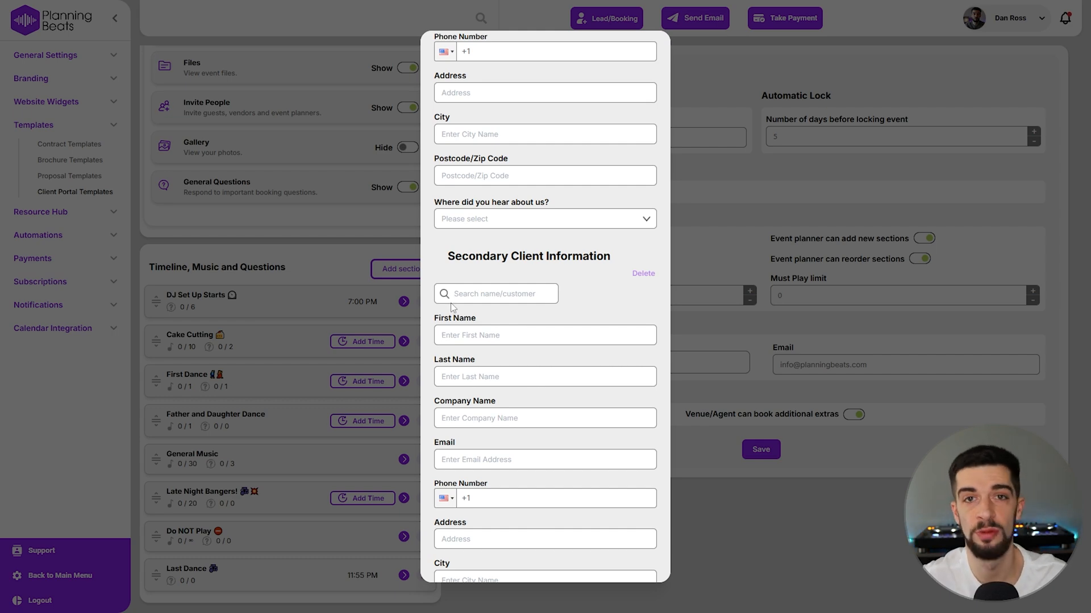
{"action": "scroll", "coordinate": [451, 302], "scroll_direction": "down", "scroll_amount": 4}
{"action": "left_click", "coordinate": [521, 531]}
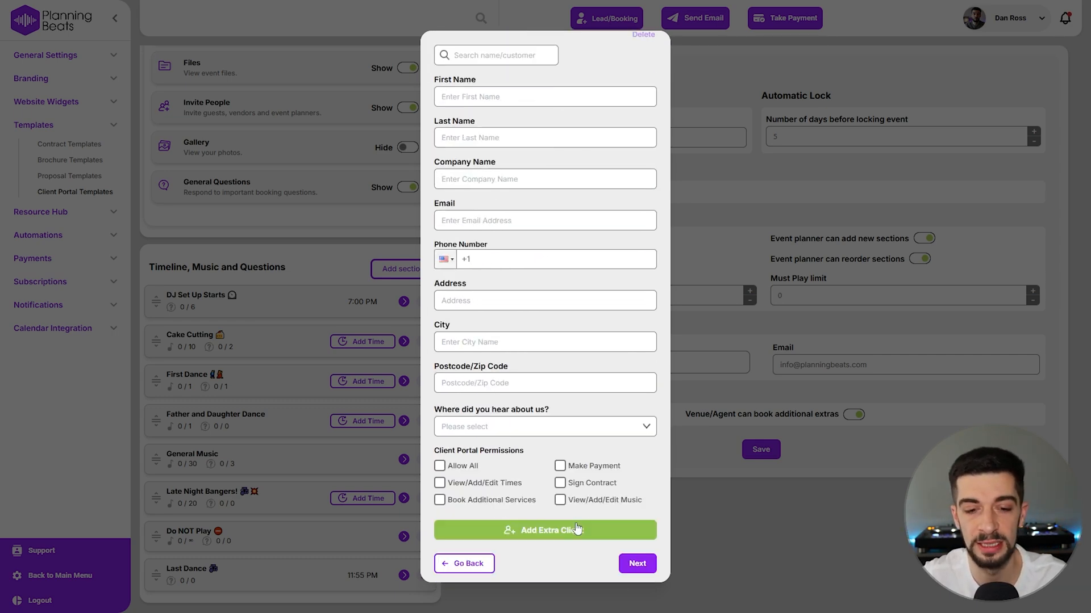
{"action": "scroll", "coordinate": [576, 528], "scroll_direction": "up", "scroll_amount": 6}
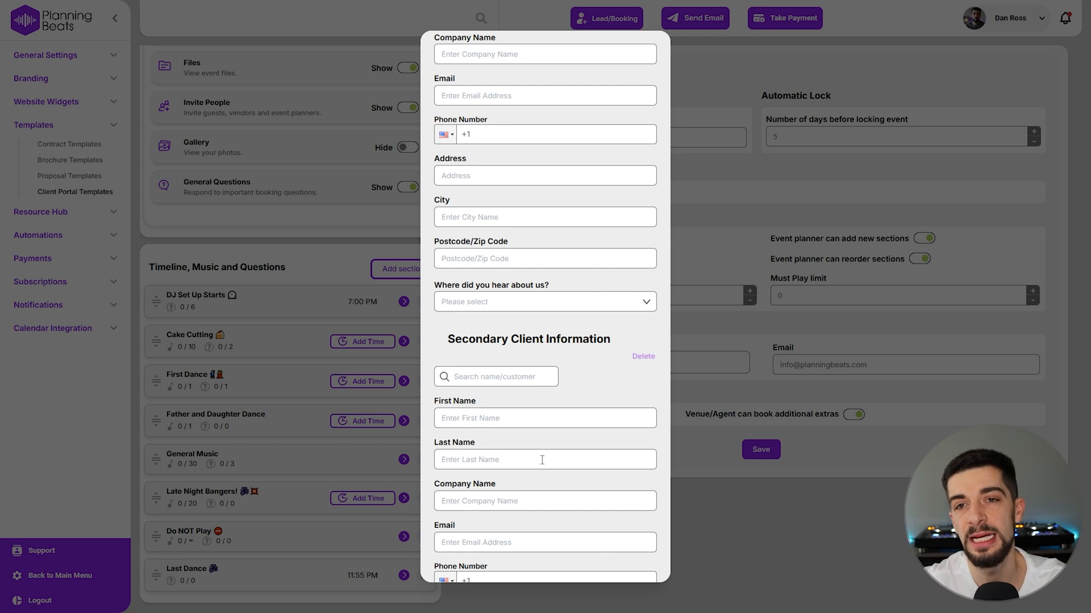
{"action": "scroll", "coordinate": [539, 448], "scroll_direction": "up", "scroll_amount": 3}
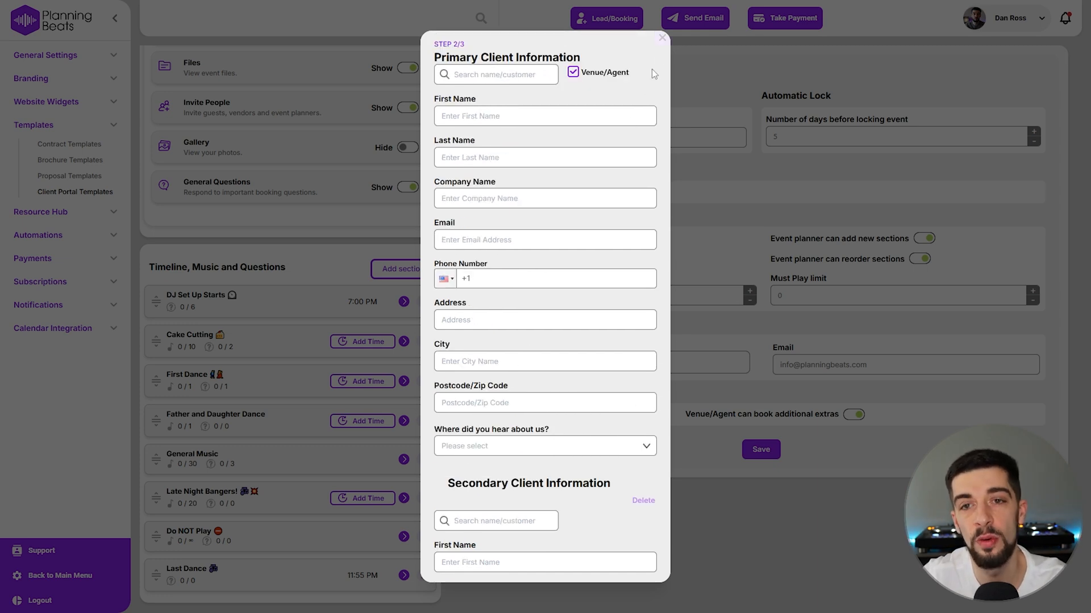
{"action": "left_click", "coordinate": [662, 39]}
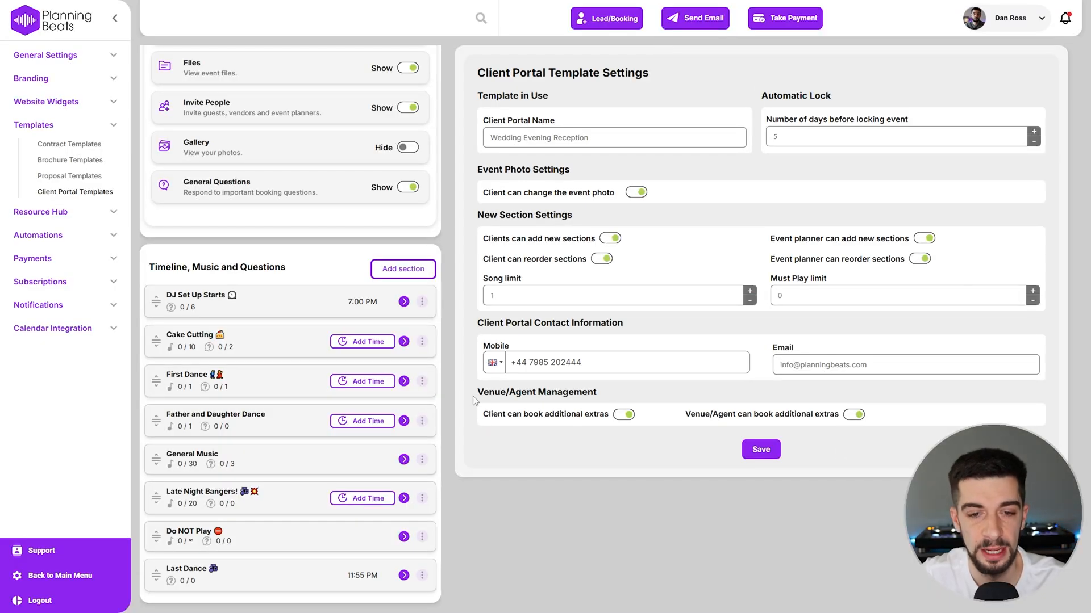
{"action": "left_click_drag", "start_coordinate": [484, 414], "coordinate": [610, 417]}
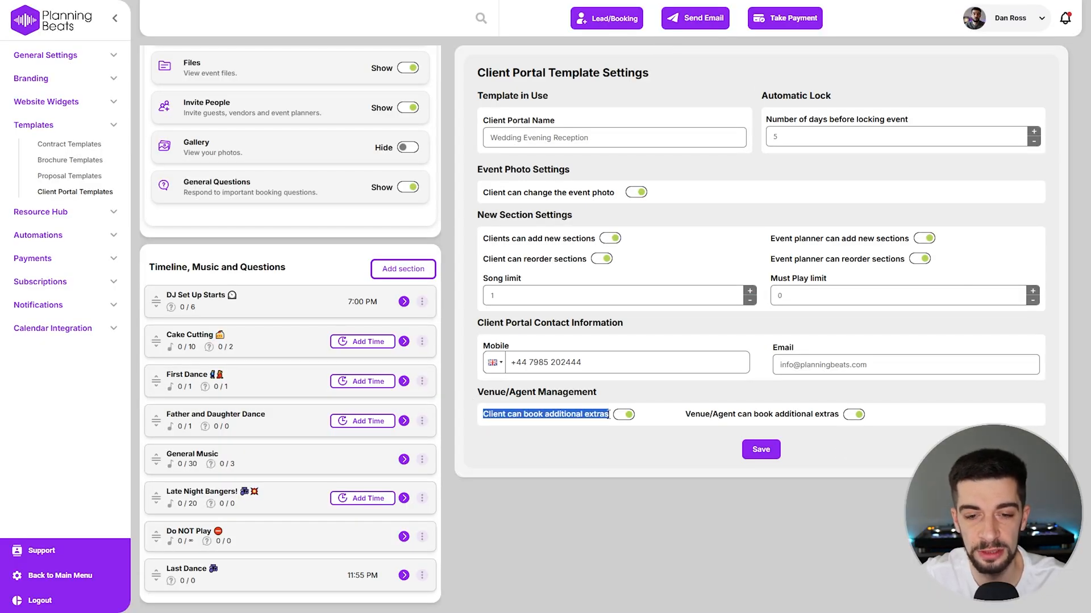
- Look at the Cake Cutting section's songs and questions, and return to the template settings
{"action": "scroll", "coordinate": [222, 167], "scroll_direction": "up", "scroll_amount": 5}
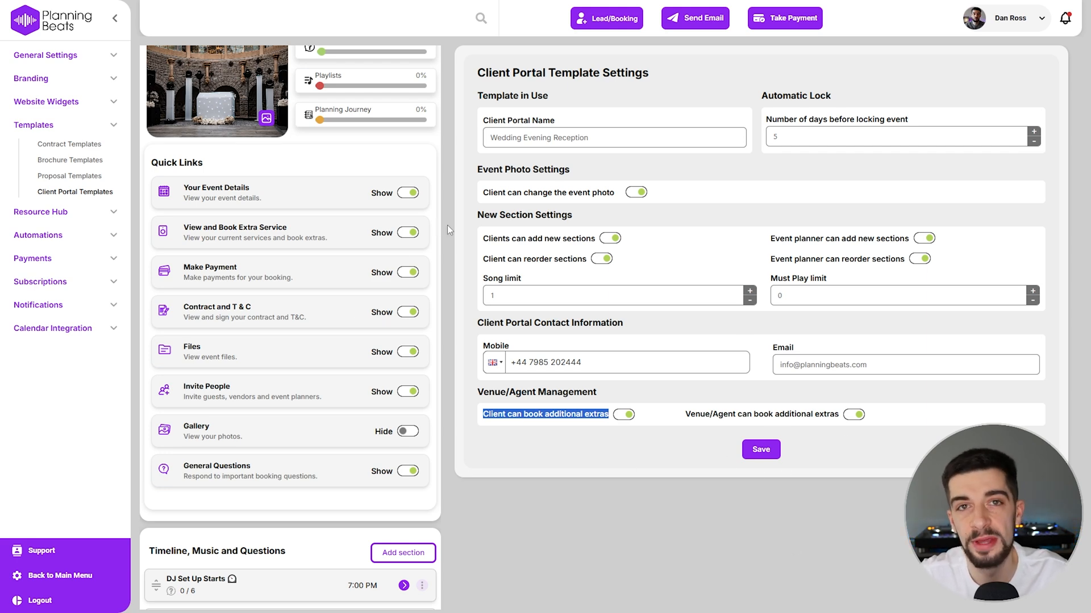
{"action": "scroll", "coordinate": [310, 284], "scroll_direction": "down", "scroll_amount": 5}
{"action": "left_click", "coordinate": [232, 348]}
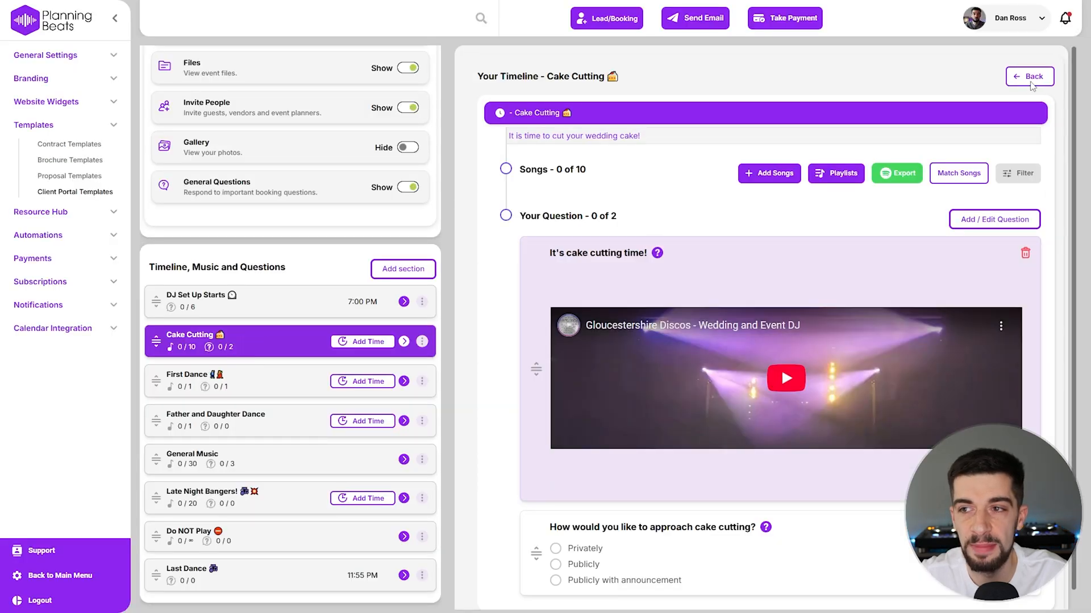
{"action": "left_click", "coordinate": [1028, 78]}
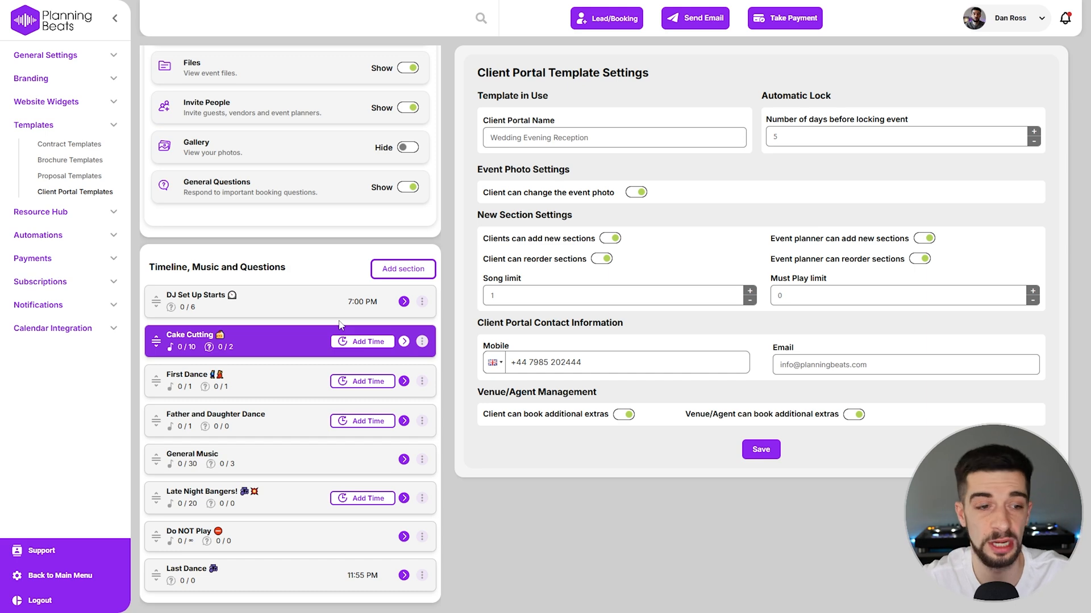
- Set the start time of the DJ Set Up Starts section to 18:00
{"action": "left_click", "coordinate": [363, 302]}
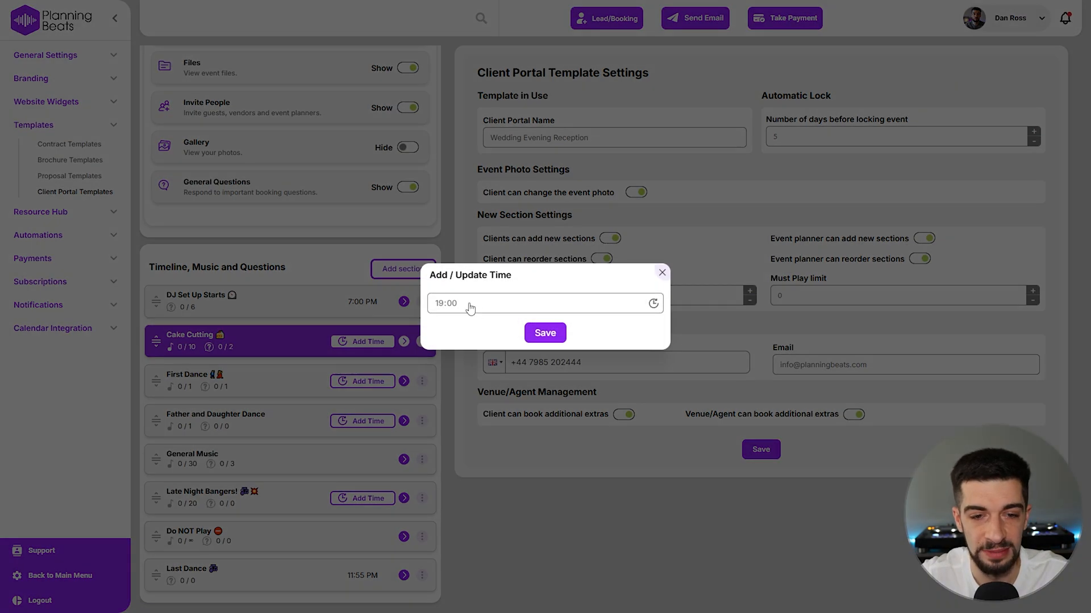
{"action": "left_click", "coordinate": [438, 305]}
{"action": "type", "text": "18"}
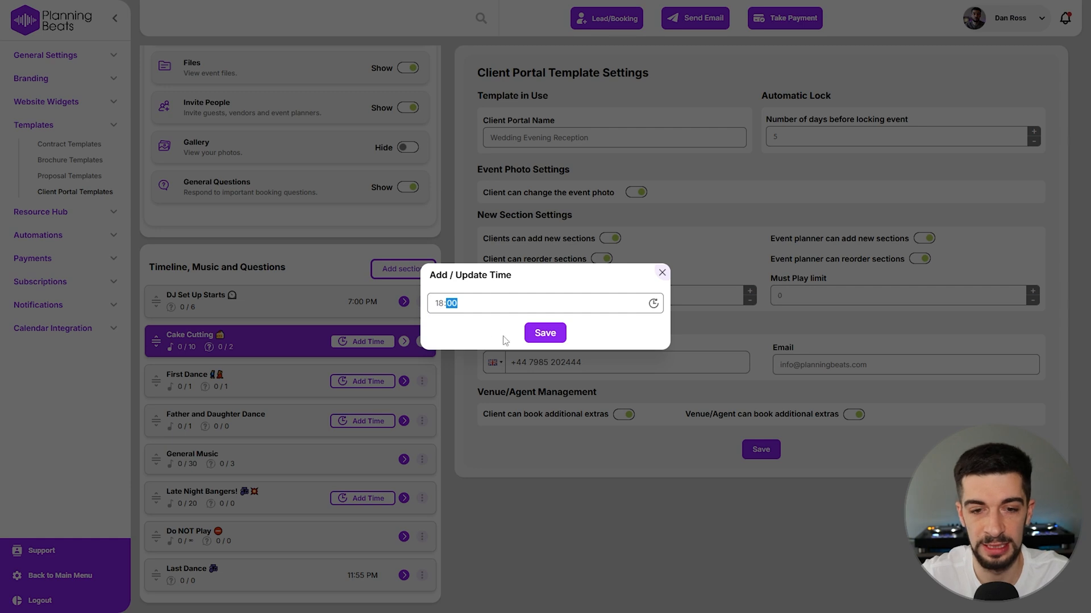
{"action": "left_click", "coordinate": [554, 334]}
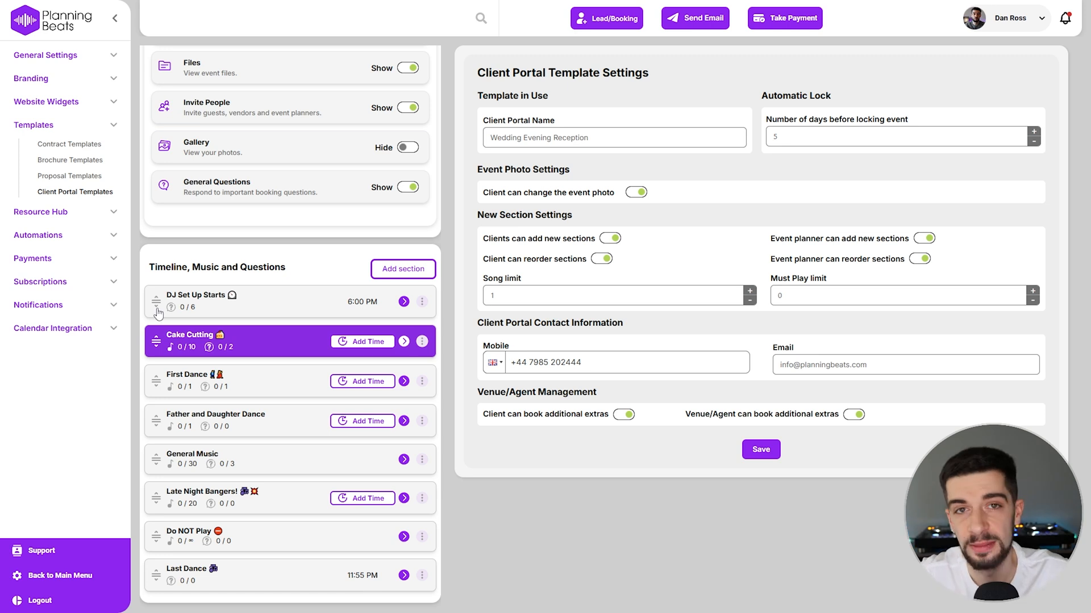
{"action": "mouse_move", "coordinate": [156, 342]}
{"action": "left_mouse_down"}
{"action": "mouse_move", "coordinate": [153, 408]}
{"action": "mouse_move", "coordinate": [153, 332]}
{"action": "mouse_move", "coordinate": [155, 344]}
{"action": "left_mouse_up"}
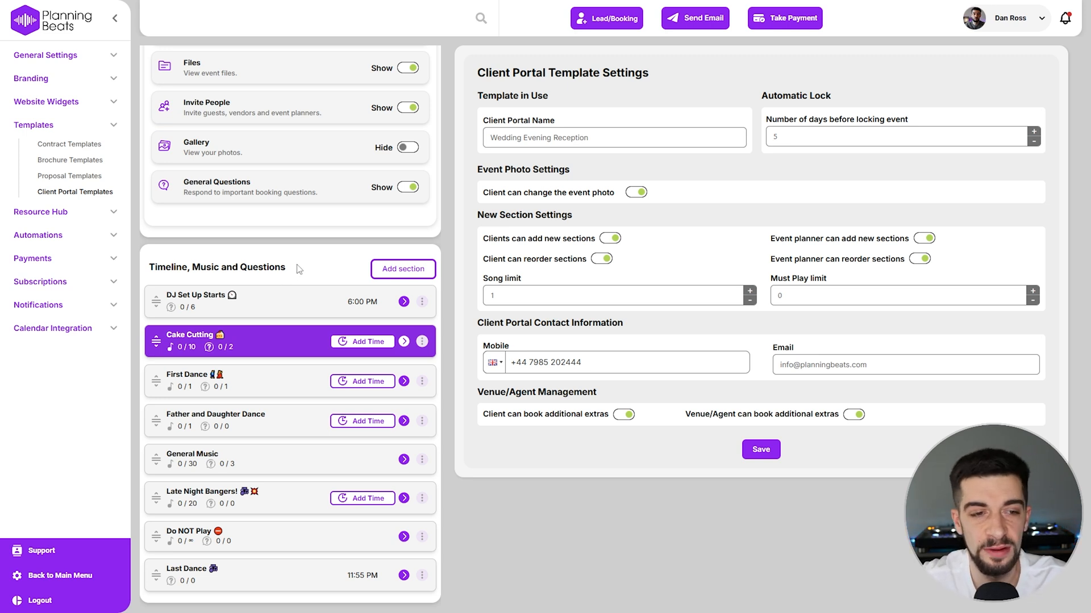
{"action": "mouse_move", "coordinate": [292, 268]}
{"action": "left_mouse_down"}
{"action": "mouse_move", "coordinate": [148, 268]}
{"action": "mouse_move", "coordinate": [295, 276]}
{"action": "left_mouse_up"}
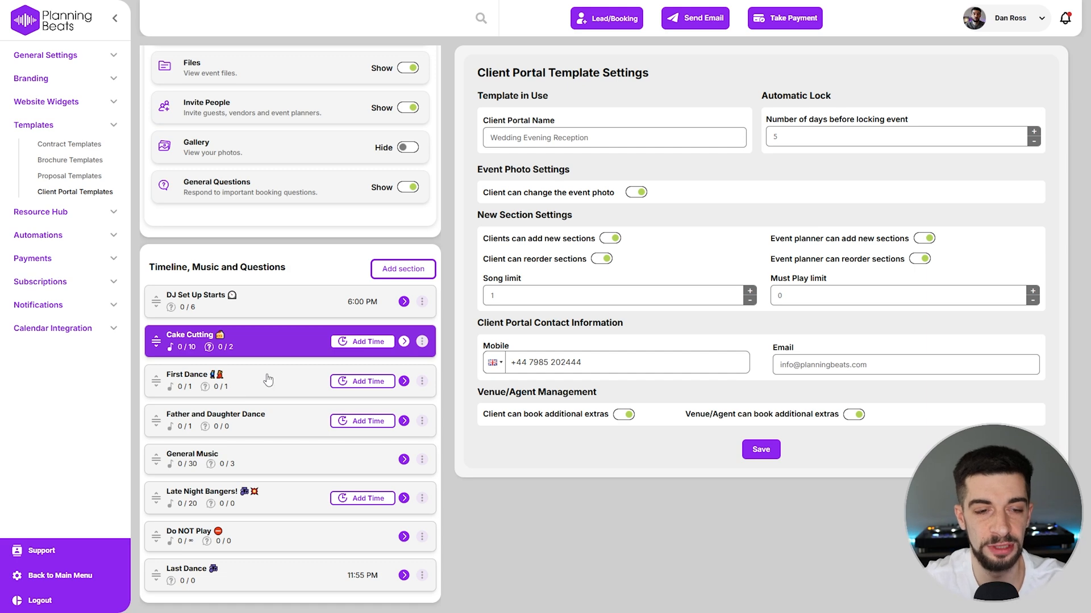
- Start a new timeline section and grant the client and event planner permission to view it and edit its title
{"action": "left_click", "coordinate": [389, 270]}
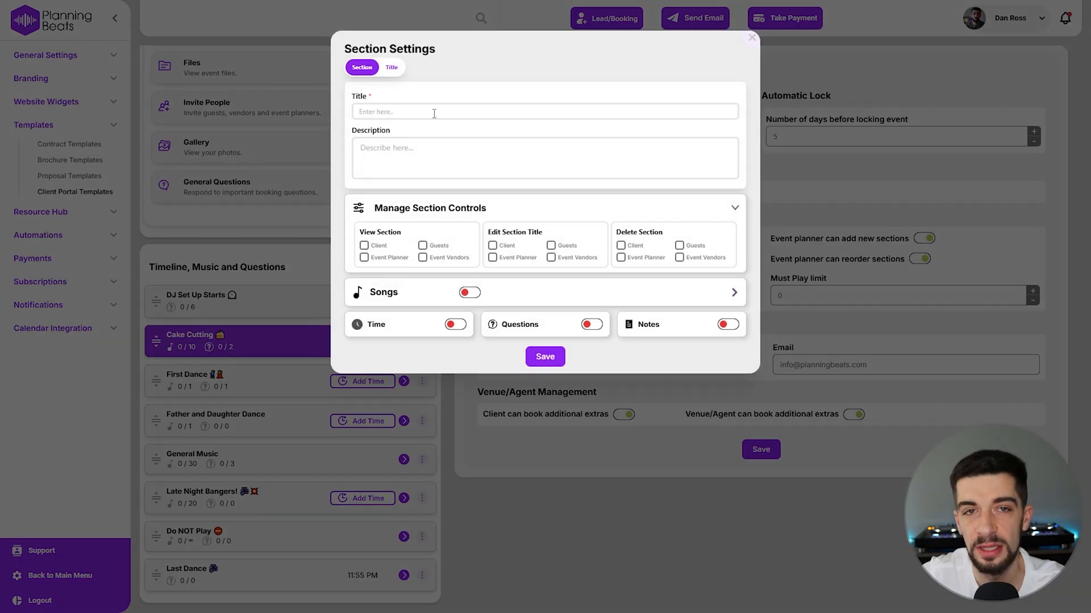
{"action": "left_click", "coordinate": [395, 146]}
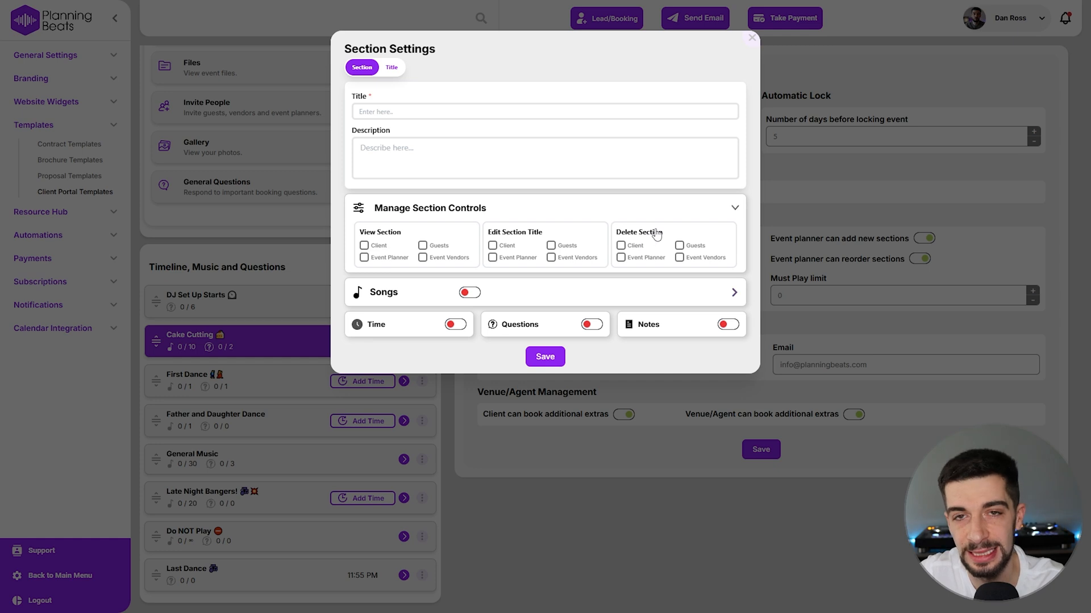
{"action": "left_click", "coordinate": [364, 247]}
{"action": "left_click", "coordinate": [493, 246]}
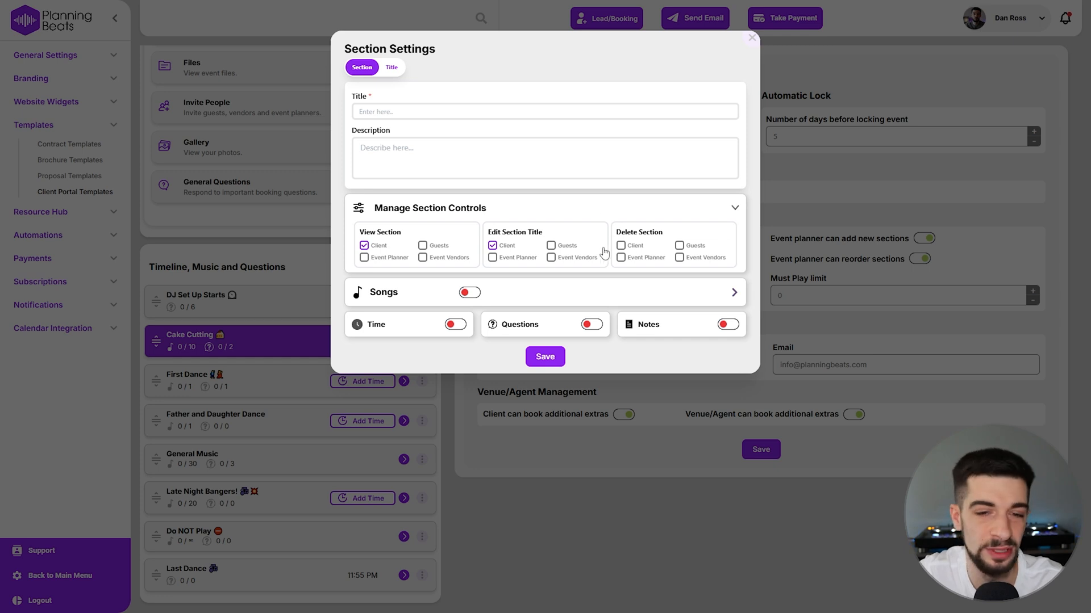
{"action": "left_click", "coordinate": [364, 258]}
{"action": "left_click", "coordinate": [493, 259]}
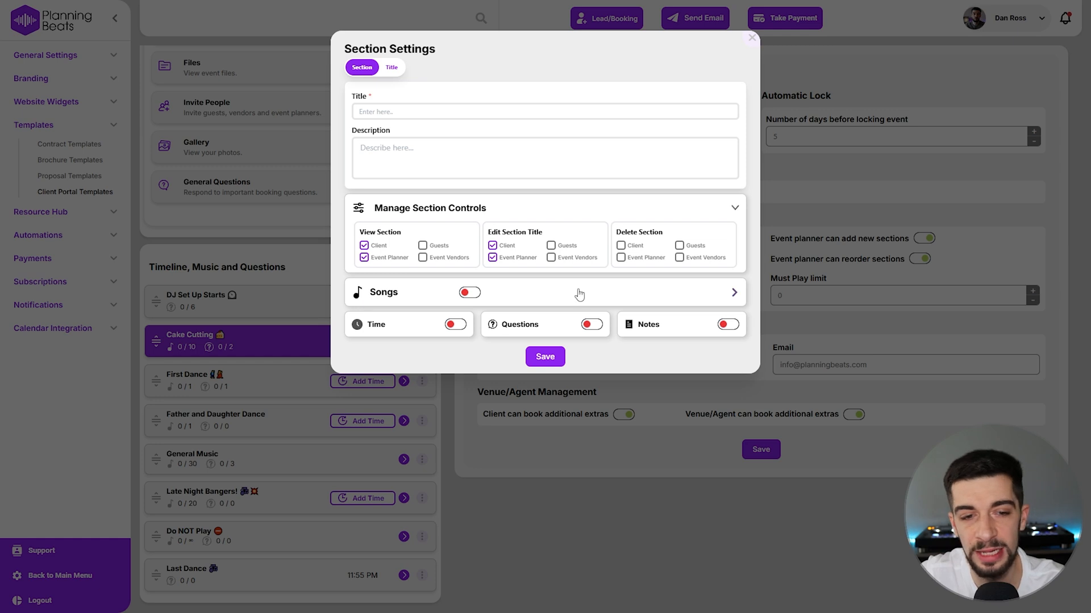
- Enable songs for the new section with a request limit of 10 and a Must Play limit of 5
{"action": "left_click", "coordinate": [469, 293]}
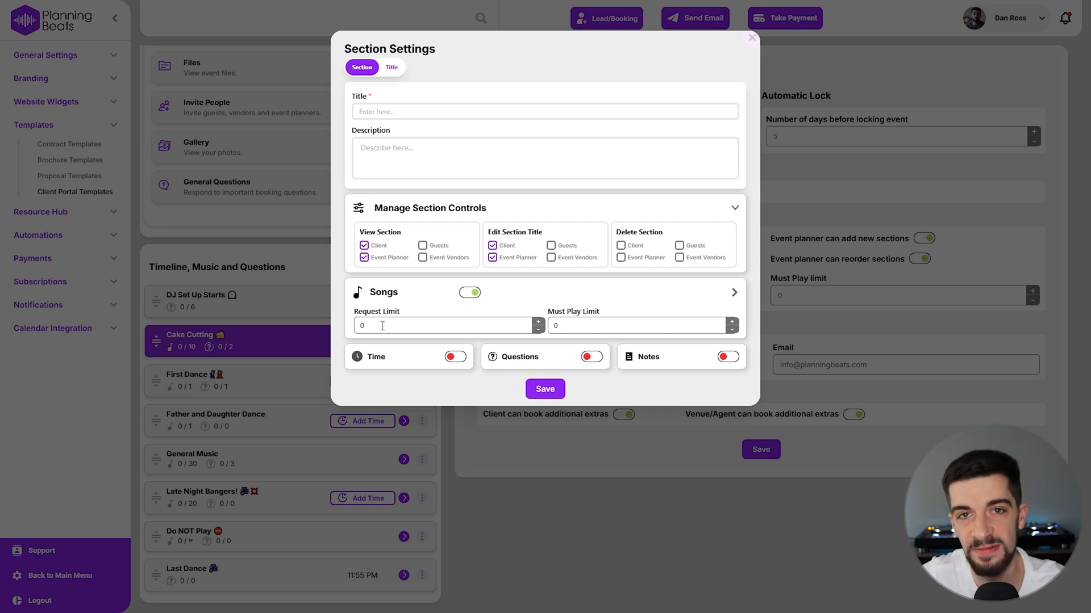
{"action": "type", "text": "1"}
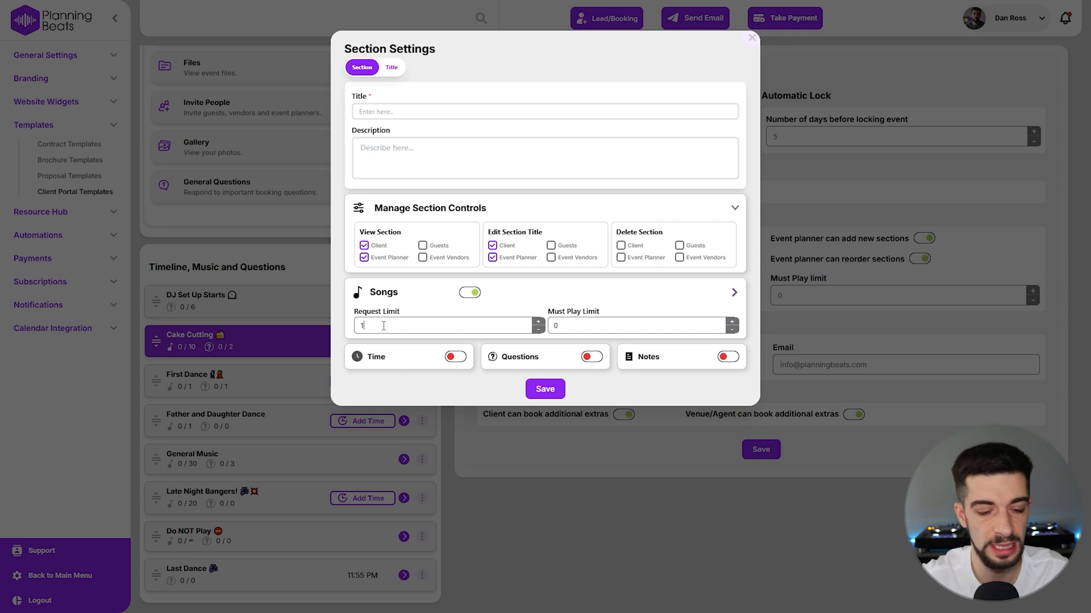
{"action": "type", "text": "0"}
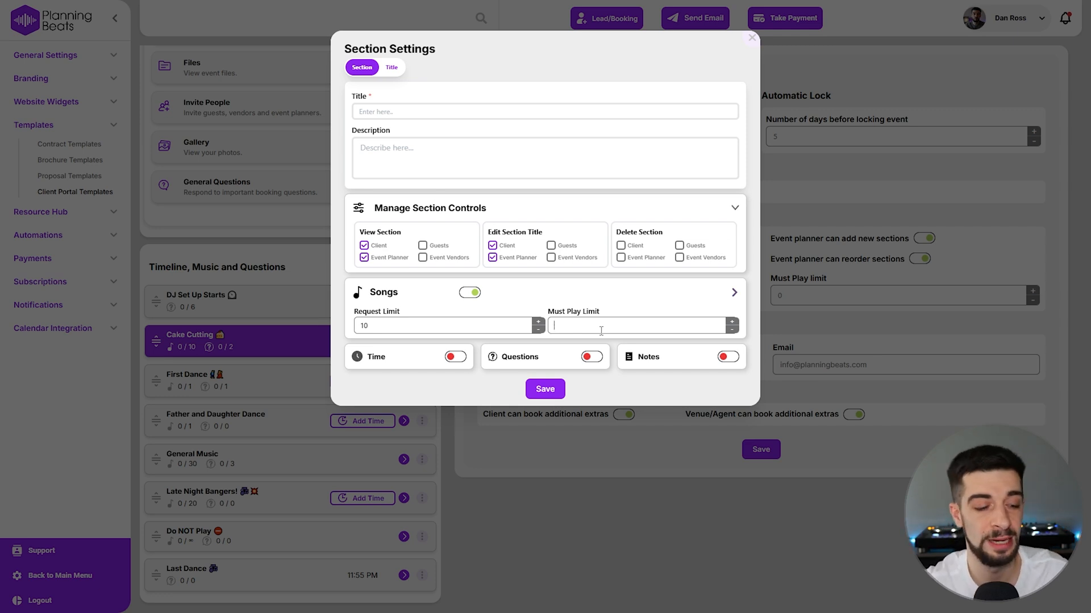
{"action": "type", "text": "1"}
{"action": "key", "text": "BackSpace"}
{"action": "type", "text": "5"}
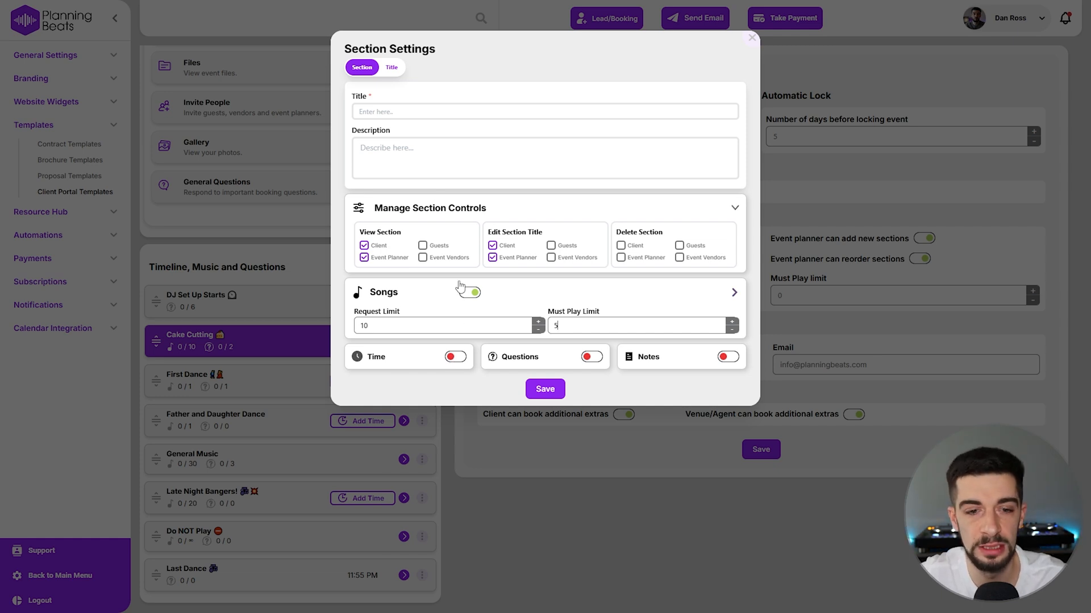
- View the Title variant of the section settings and close them without saving
{"action": "left_click", "coordinate": [391, 68]}
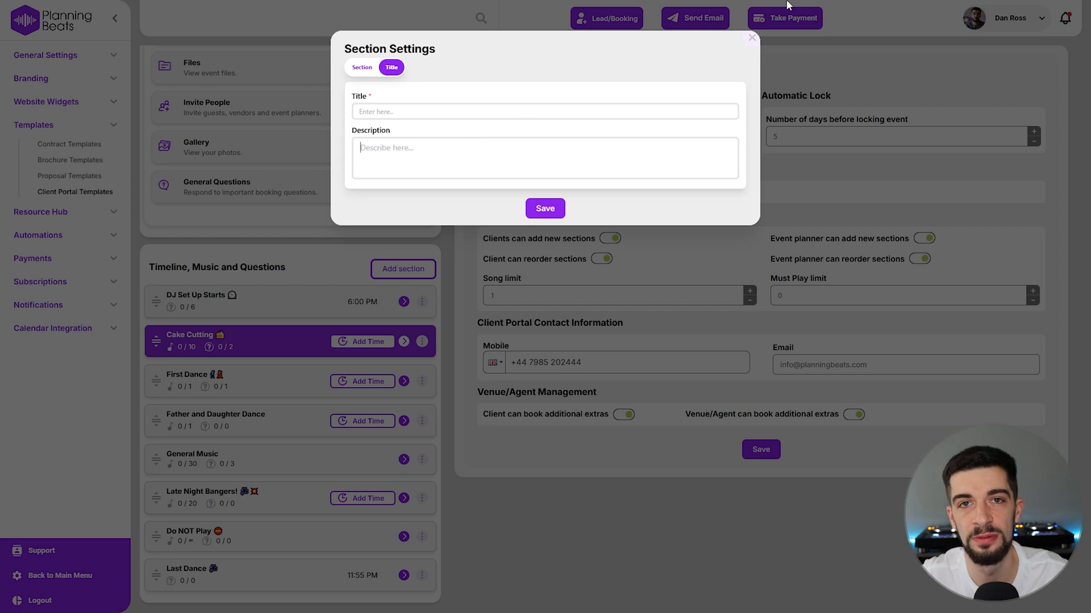
{"action": "left_click", "coordinate": [748, 41]}
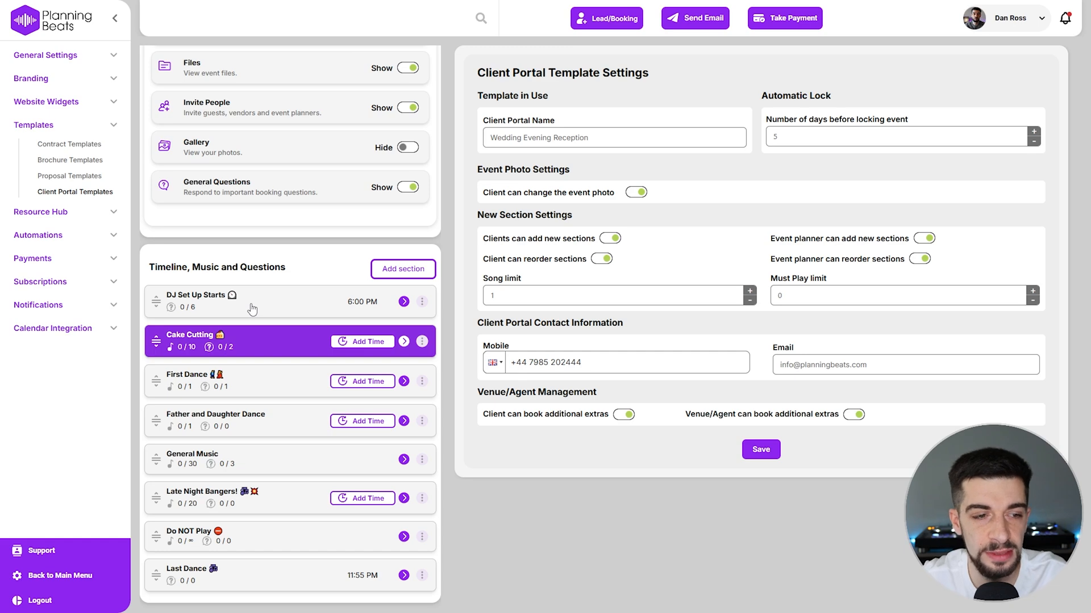
- Open the DJ Set Up Starts section and examine its time, title, description and questions
{"action": "left_click", "coordinate": [252, 309]}
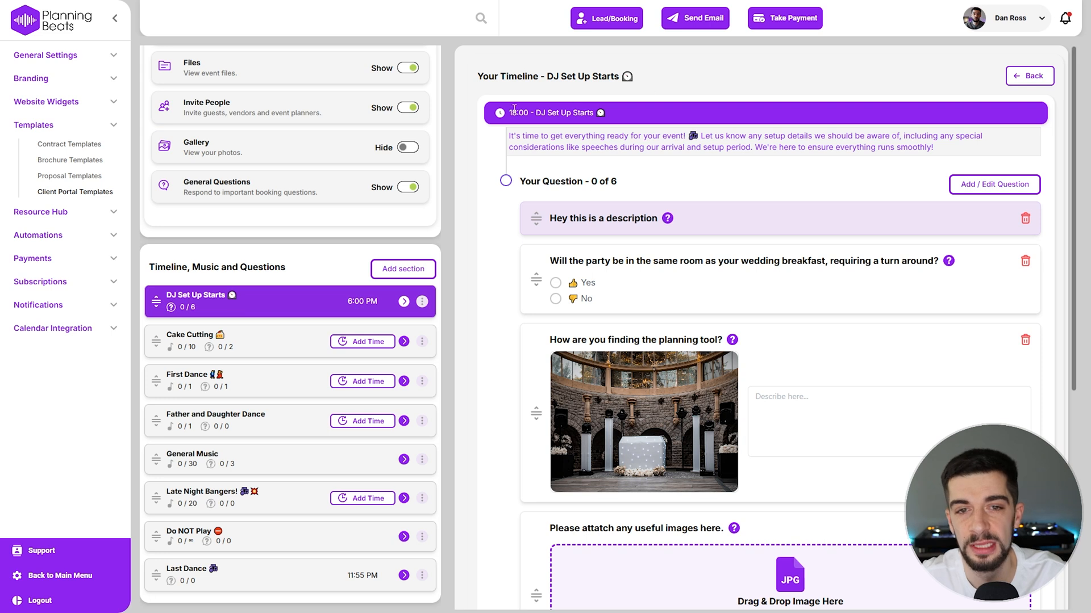
{"action": "left_click_drag", "start_coordinate": [537, 113], "coordinate": [581, 113]}
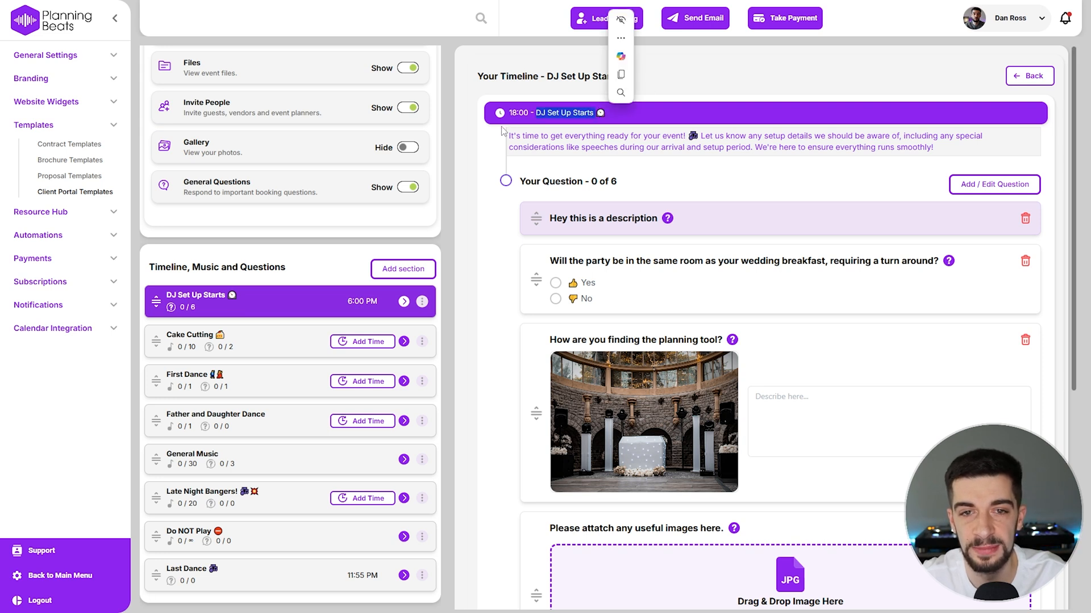
{"action": "left_click", "coordinate": [515, 115]}
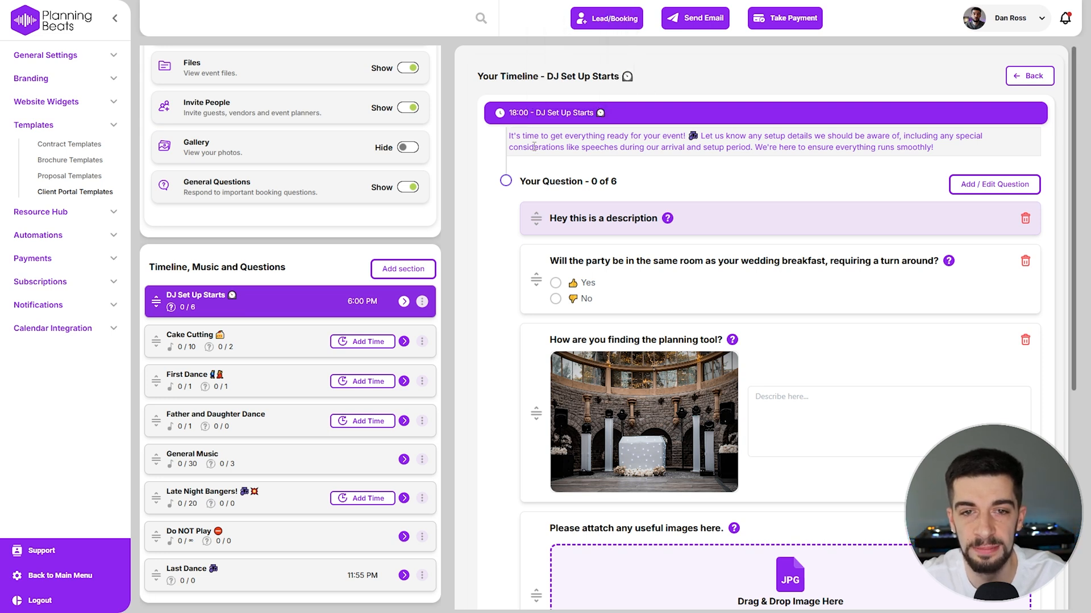
{"action": "left_click_drag", "start_coordinate": [509, 137], "coordinate": [947, 161]}
{"action": "left_click", "coordinate": [868, 171]}
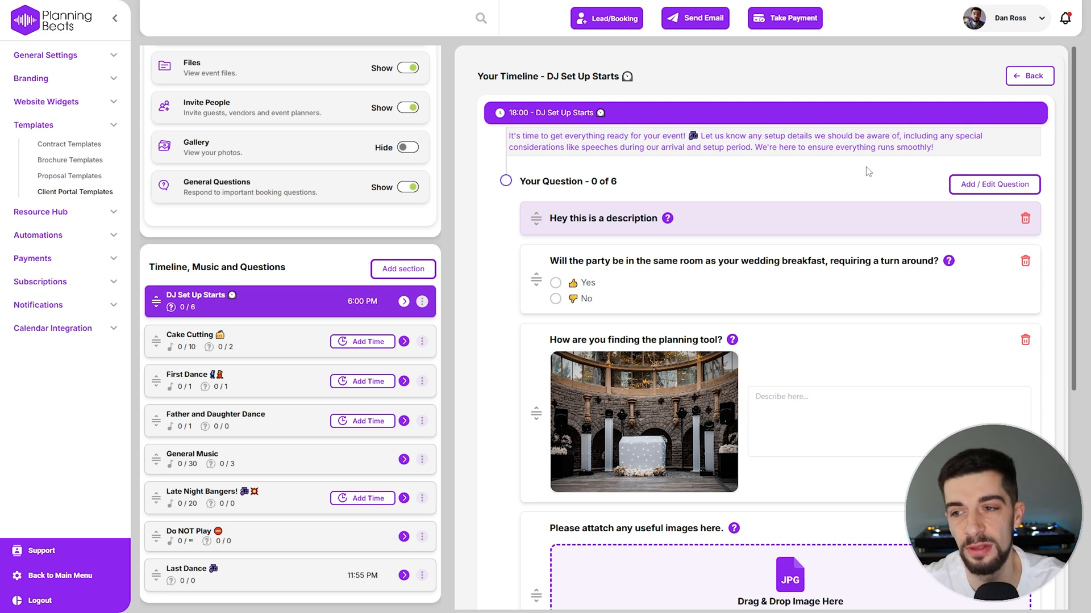
{"action": "scroll", "coordinate": [820, 197], "scroll_direction": "down", "scroll_amount": 6}
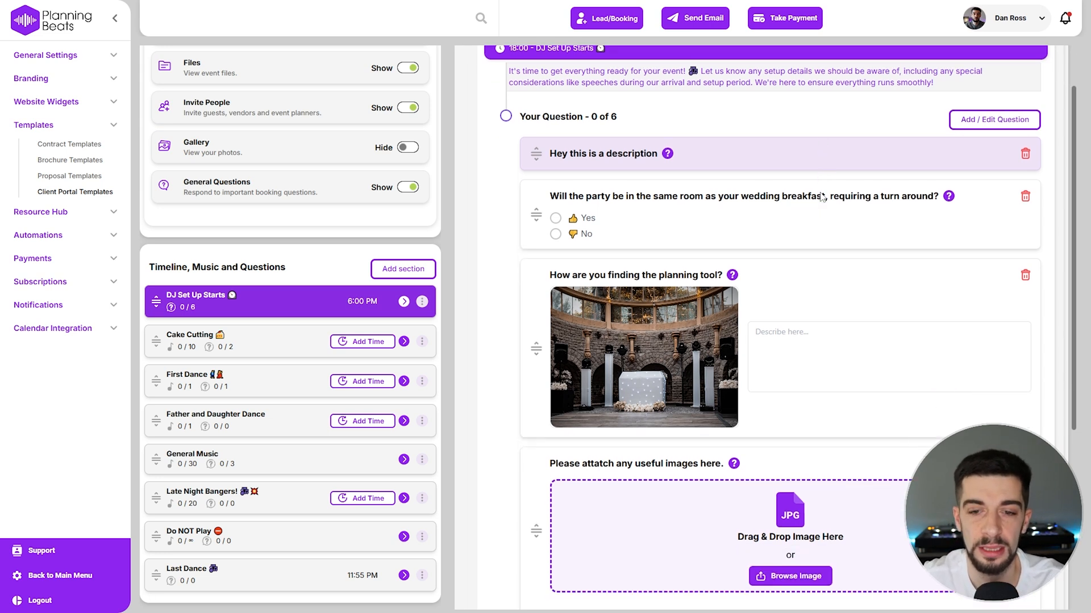
{"action": "scroll", "coordinate": [812, 206], "scroll_direction": "up", "scroll_amount": 4}
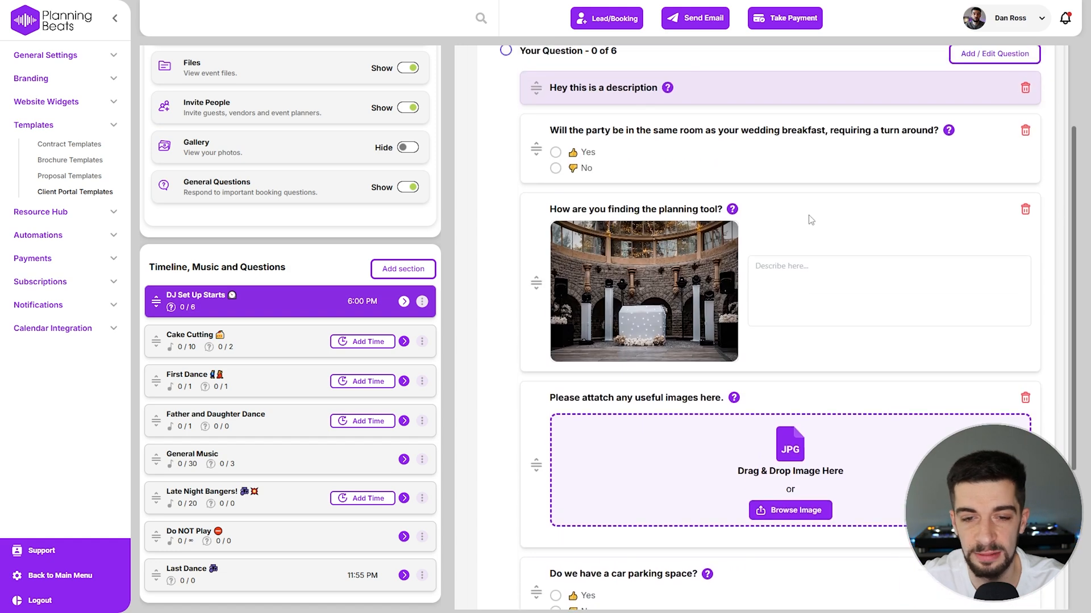
- Move the car parking space question directly above the question about finding the planning tool
{"action": "scroll", "coordinate": [535, 481], "scroll_direction": "down", "scroll_amount": 2}
{"action": "left_click_drag", "start_coordinate": [535, 480], "coordinate": [523, 216]}
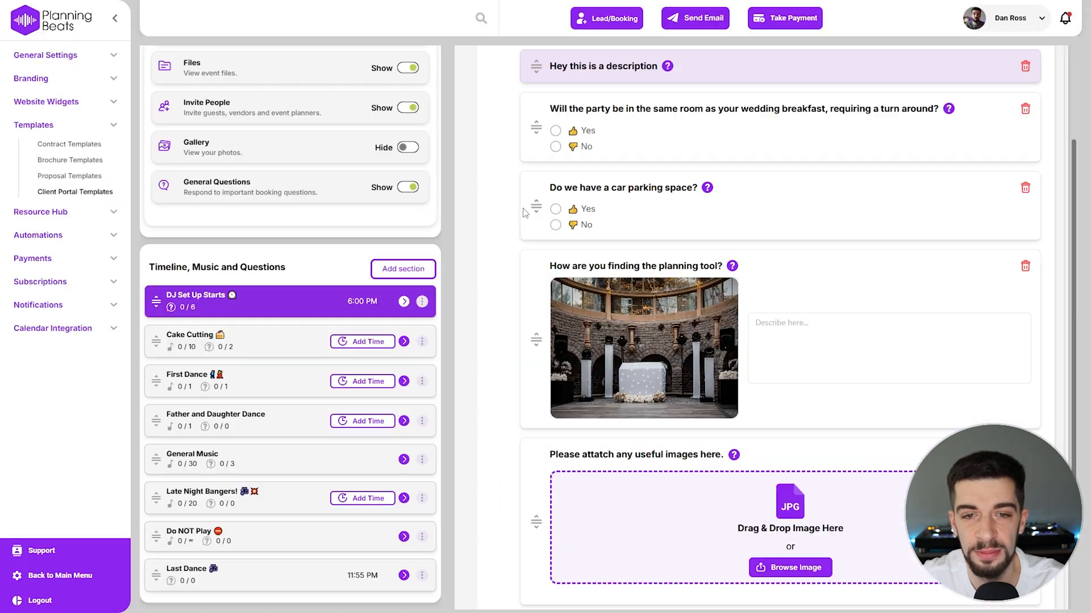
{"action": "scroll", "coordinate": [896, 276], "scroll_direction": "up", "scroll_amount": 3}
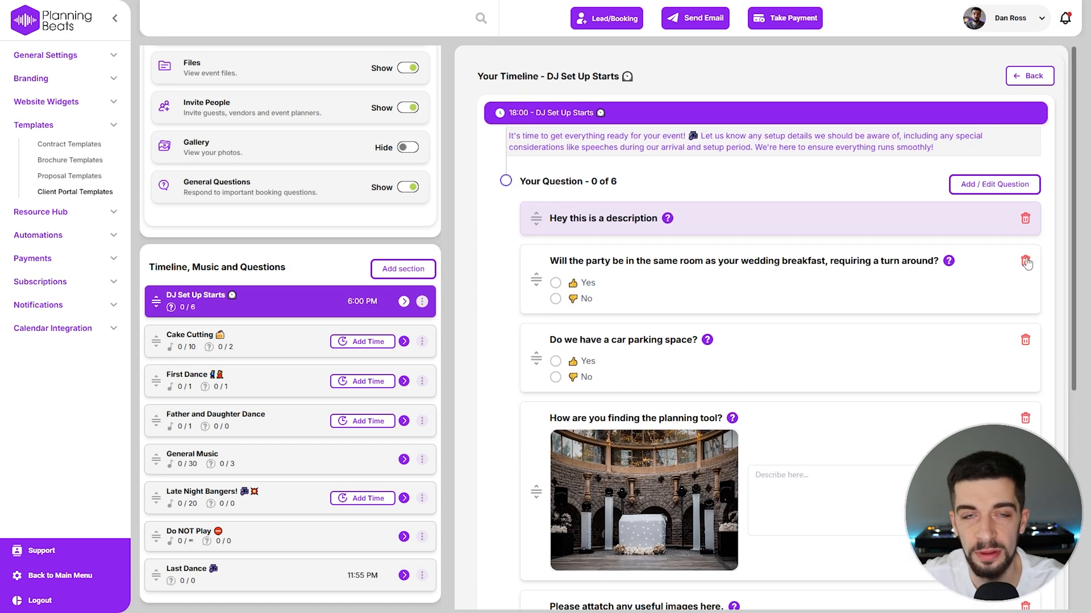
- Add a Short Text question to the DJ Set Up Starts section and move it below the wedding breakfast turn around question
{"action": "left_click", "coordinate": [994, 185]}
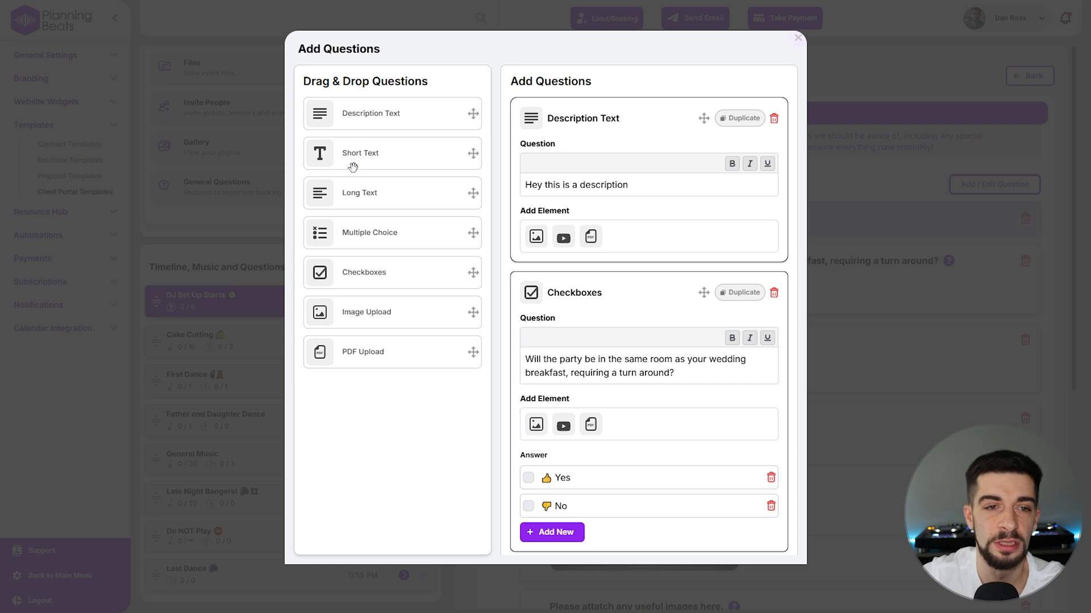
{"action": "left_click_drag", "start_coordinate": [349, 153], "coordinate": [589, 301]}
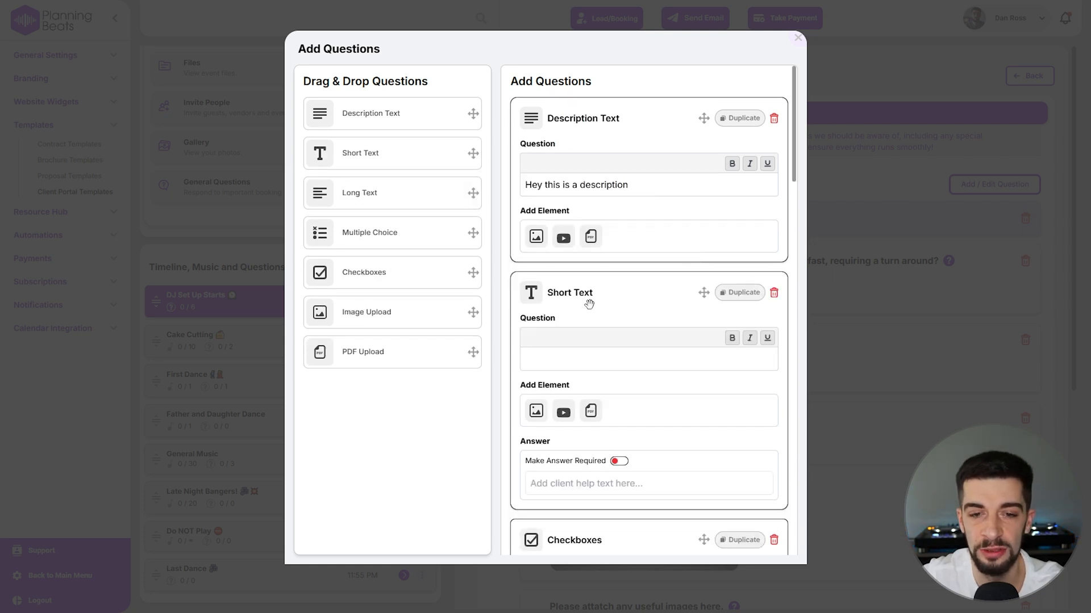
{"action": "scroll", "coordinate": [594, 298], "scroll_direction": "down", "scroll_amount": 3}
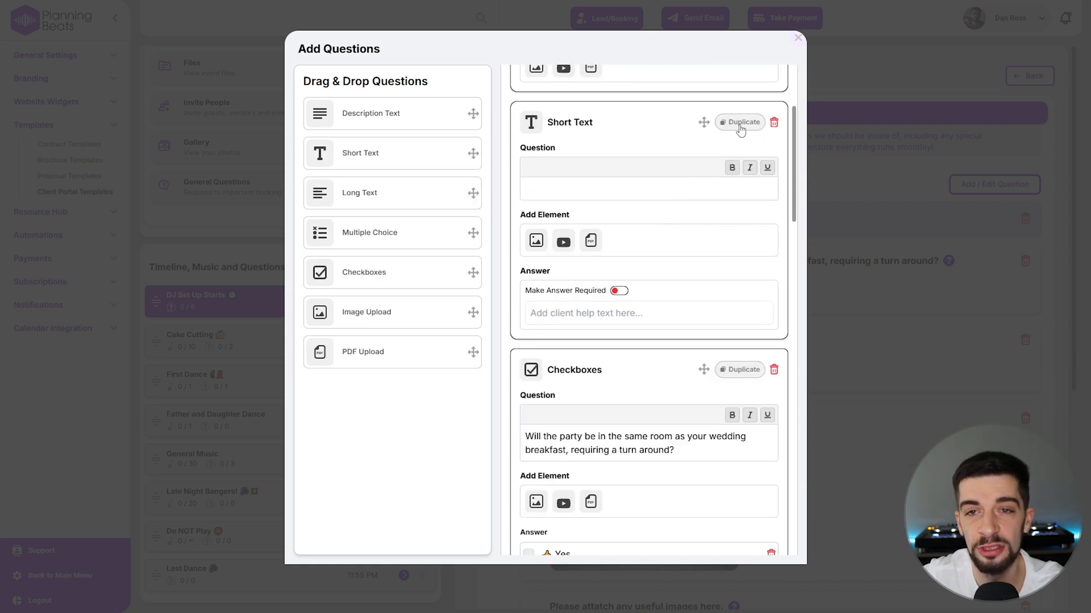
{"action": "left_click_drag", "start_coordinate": [703, 123], "coordinate": [701, 341]}
{"action": "scroll", "coordinate": [700, 340], "scroll_direction": "down", "scroll_amount": 2}
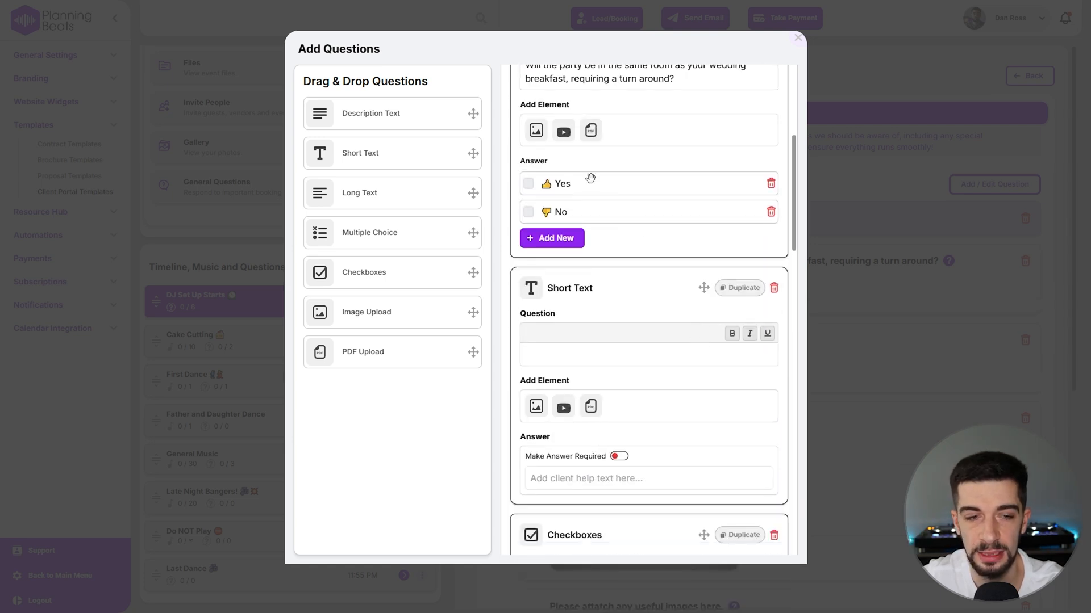
- Delete the empty Short Text question and close the question editor
{"action": "left_click", "coordinate": [773, 288]}
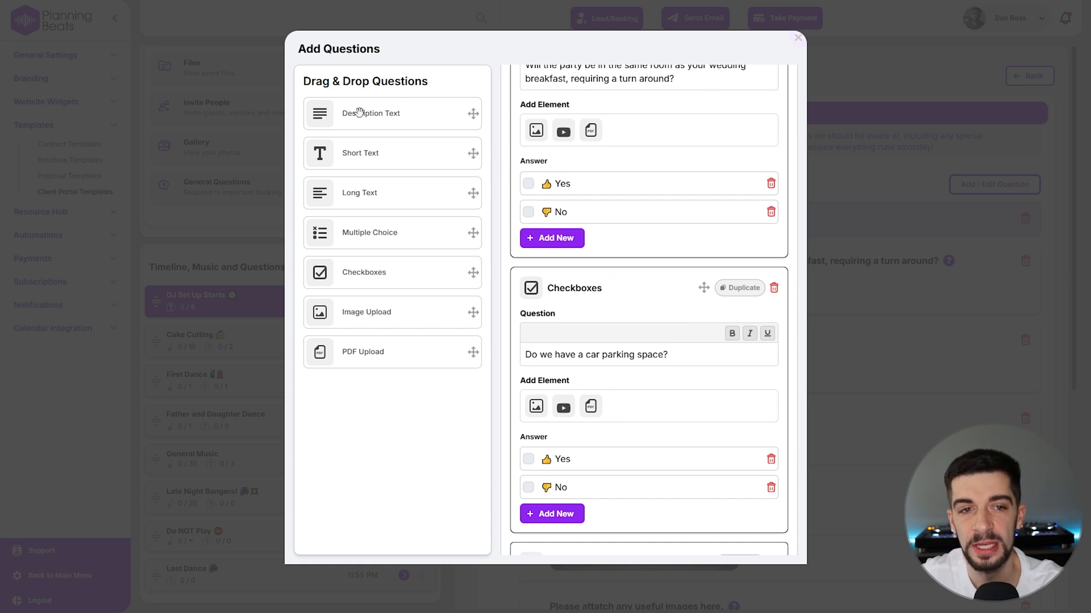
{"action": "left_click", "coordinate": [798, 41]}
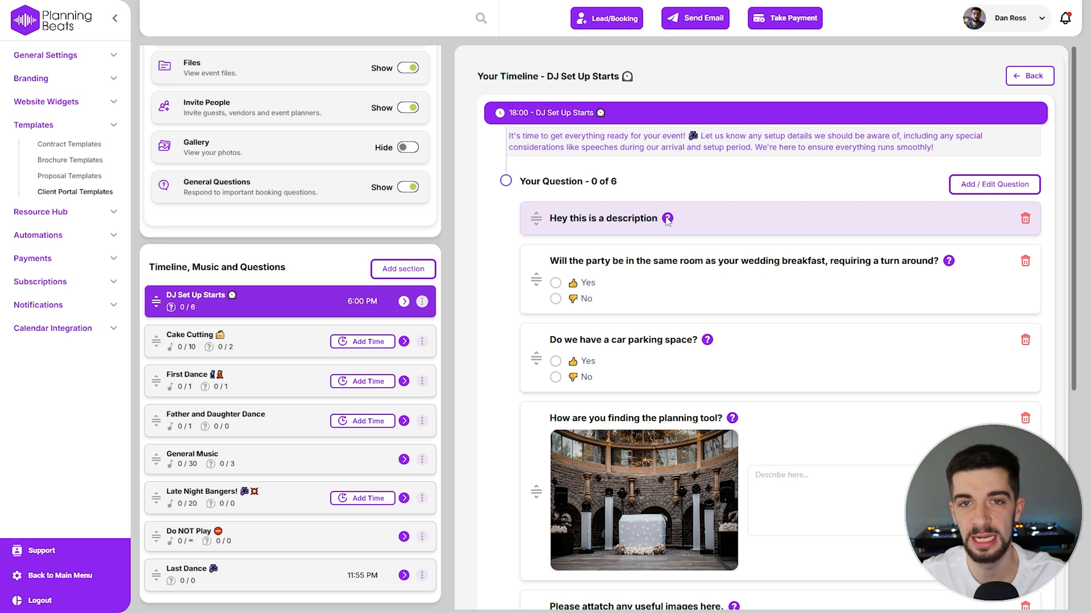
- Reopen the section's question editor and add a third checkbox answer to the wedding breakfast turn around question
{"action": "left_click", "coordinate": [995, 186]}
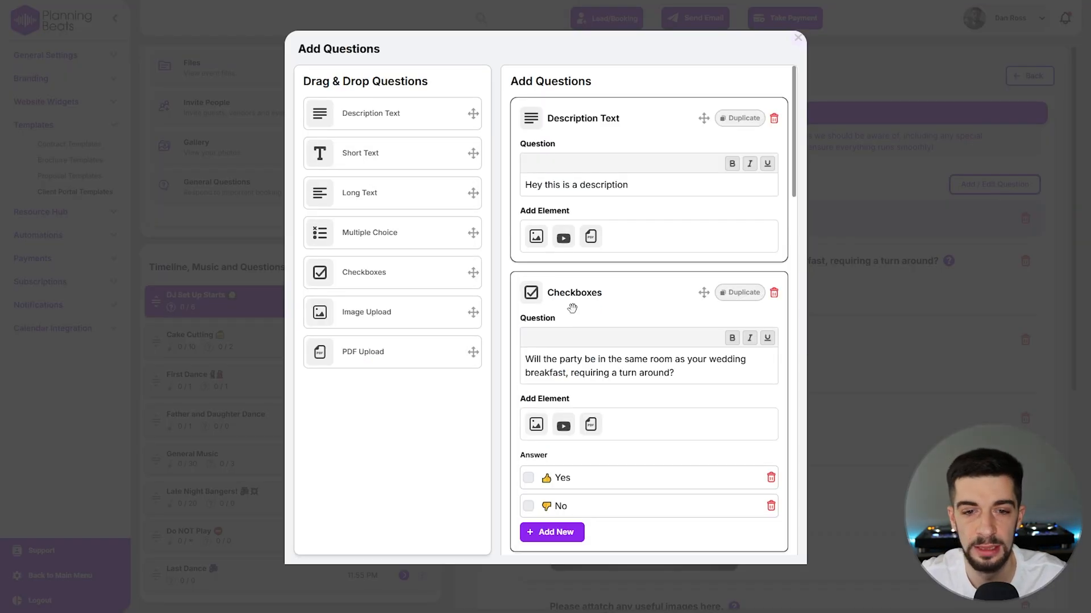
{"action": "scroll", "coordinate": [572, 308], "scroll_direction": "down", "scroll_amount": 2}
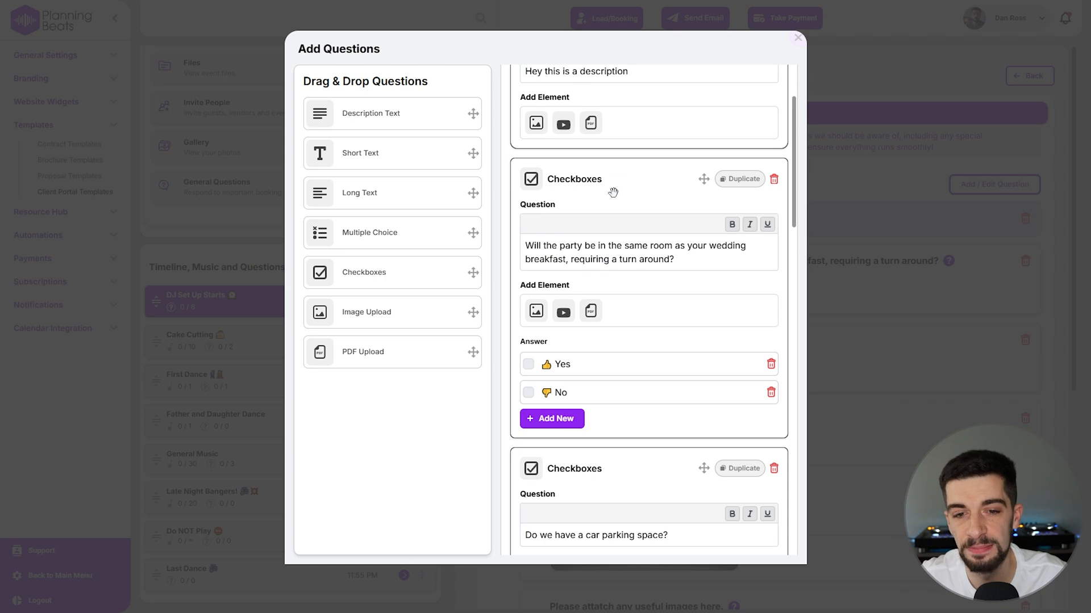
{"action": "scroll", "coordinate": [613, 192], "scroll_direction": "down", "scroll_amount": 2}
{"action": "left_click", "coordinate": [561, 306]}
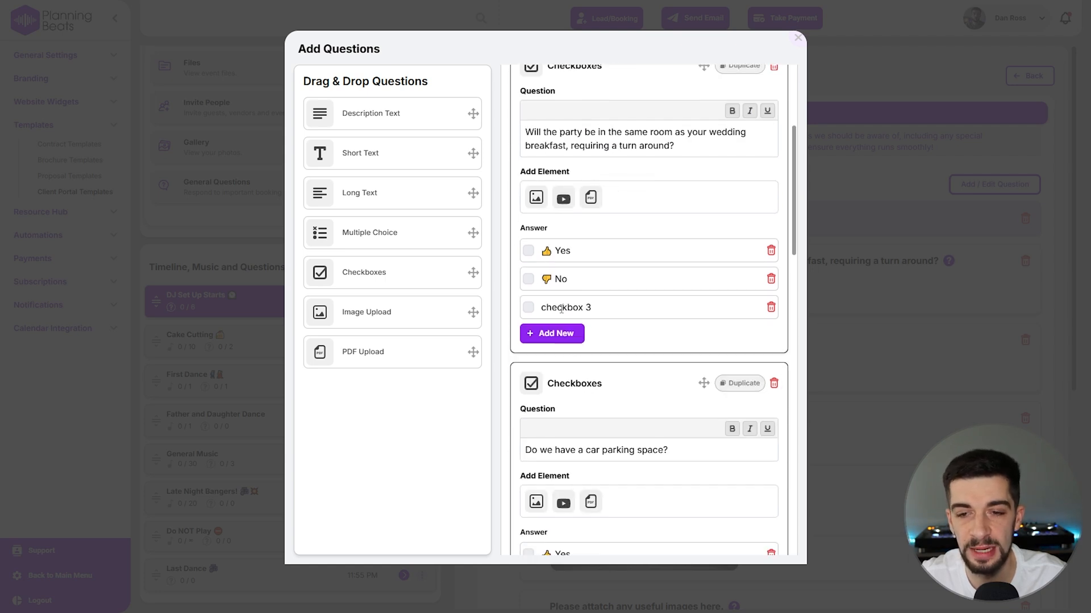
- Delete the third checkbox answer from the wedding breakfast turn around question
{"action": "left_click", "coordinate": [770, 307]}
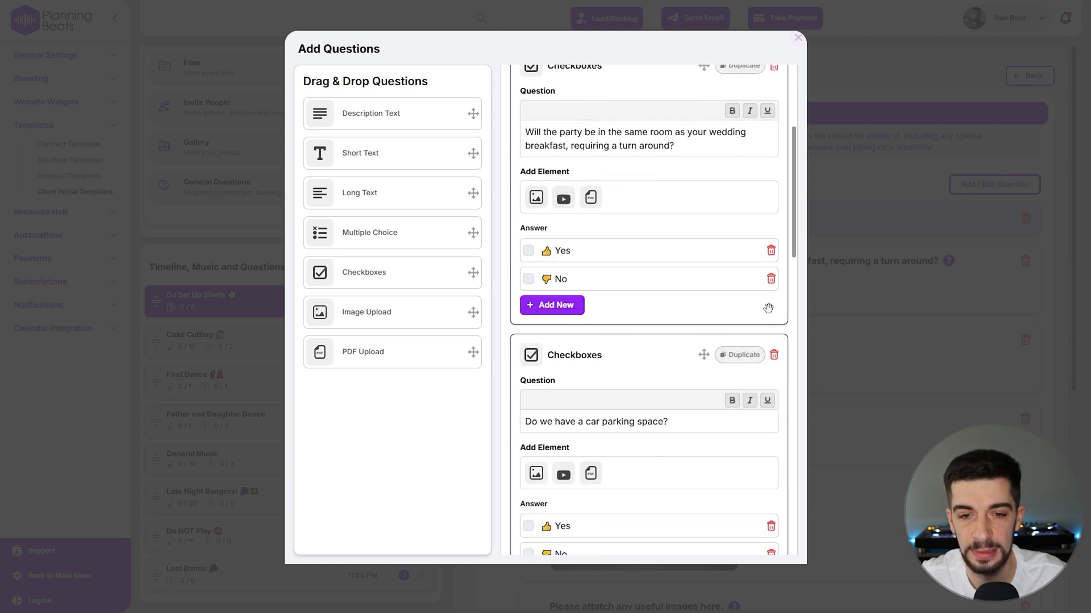
{"action": "left_click_drag", "start_coordinate": [542, 251], "coordinate": [589, 251]}
{"action": "scroll", "coordinate": [587, 251], "scroll_direction": "up", "scroll_amount": 2}
{"action": "scroll", "coordinate": [585, 134], "scroll_direction": "up", "scroll_amount": 2}
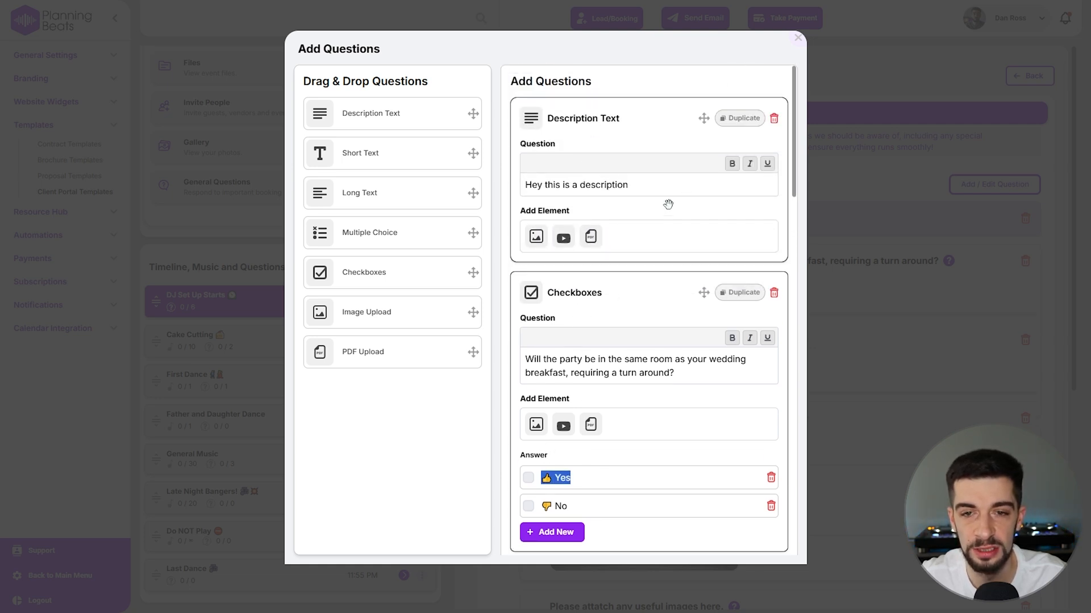
- Enter "It is great!" as the client help text for the planning tool question and make its answer required
{"action": "scroll", "coordinate": [639, 259], "scroll_direction": "down", "scroll_amount": 10}
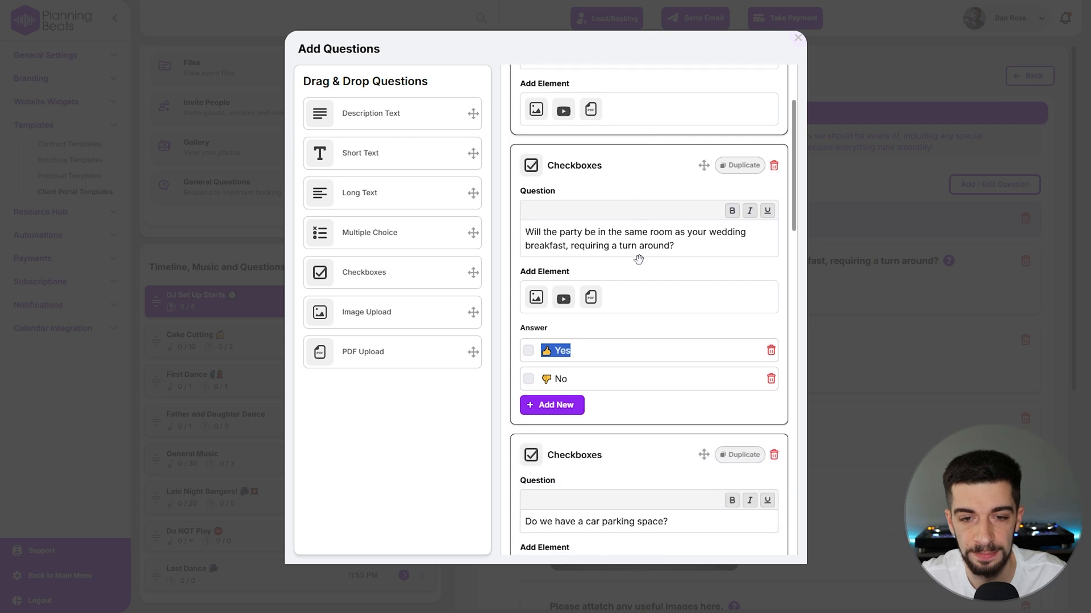
{"action": "scroll", "coordinate": [639, 259], "scroll_direction": "down", "scroll_amount": 3}
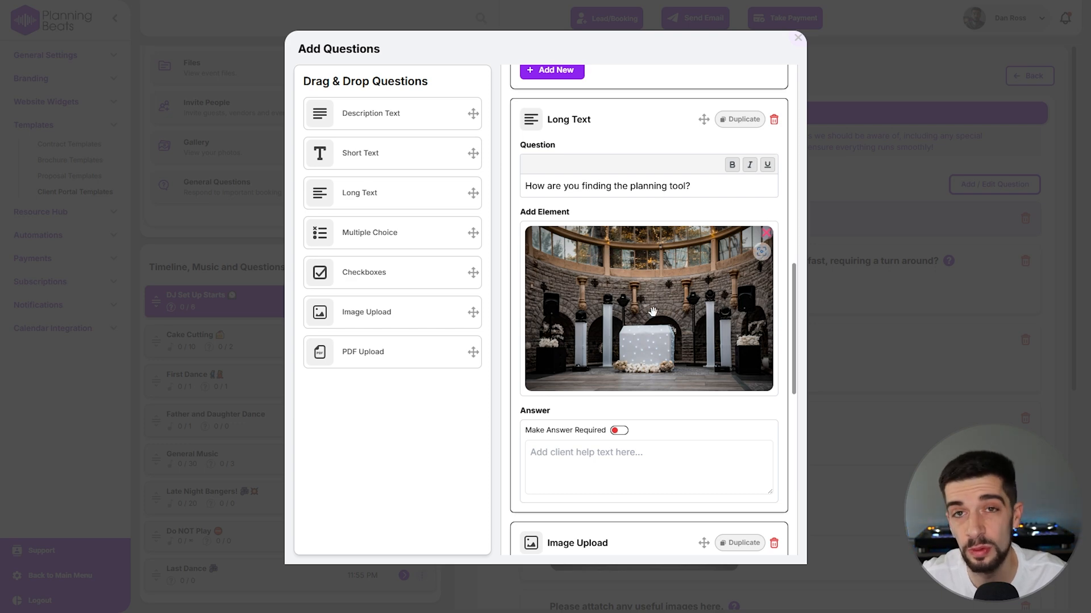
{"action": "scroll", "coordinate": [652, 311], "scroll_direction": "up", "scroll_amount": 5}
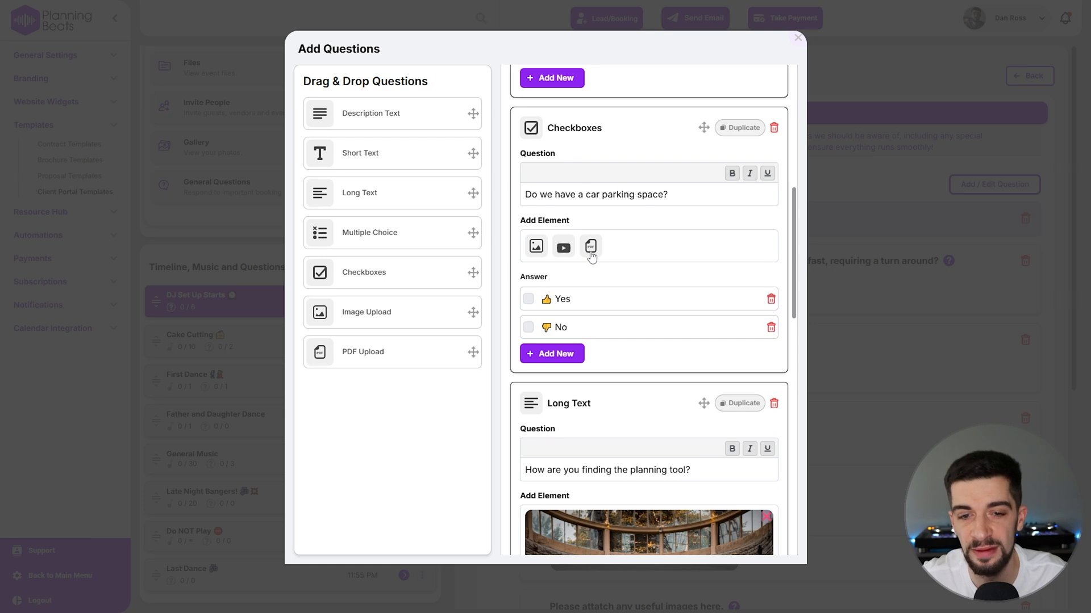
{"action": "scroll", "coordinate": [591, 257], "scroll_direction": "down", "scroll_amount": 4}
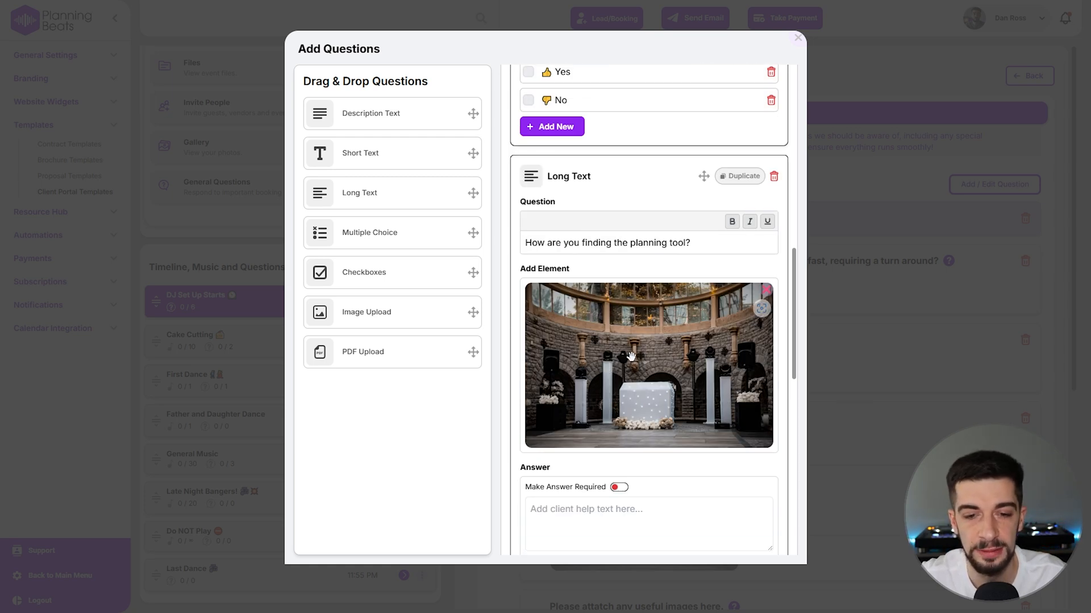
{"action": "scroll", "coordinate": [631, 356], "scroll_direction": "down", "scroll_amount": 3}
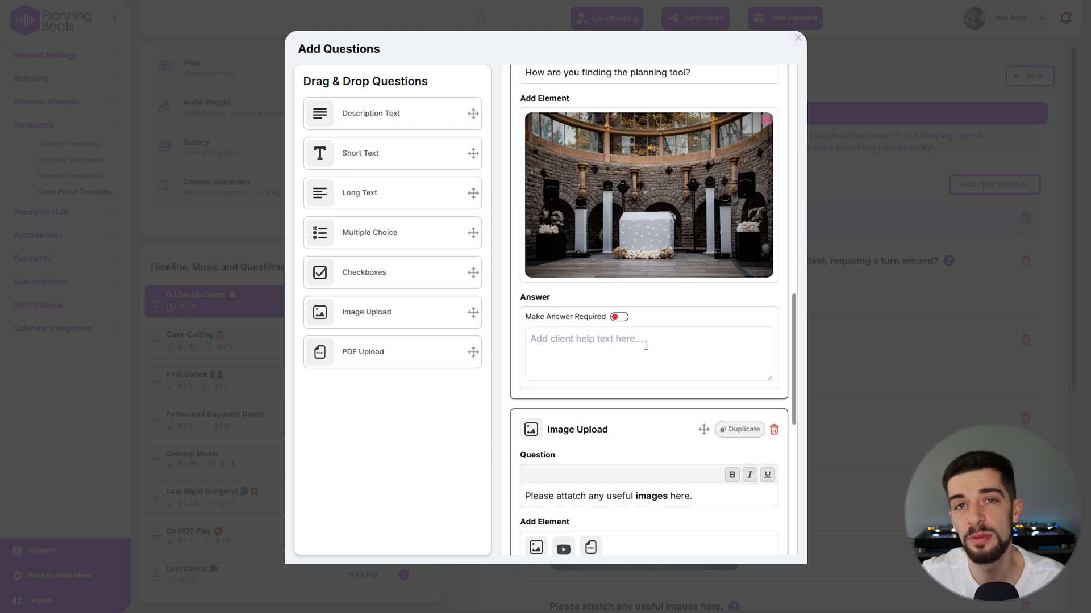
{"action": "left_click", "coordinate": [544, 343]}
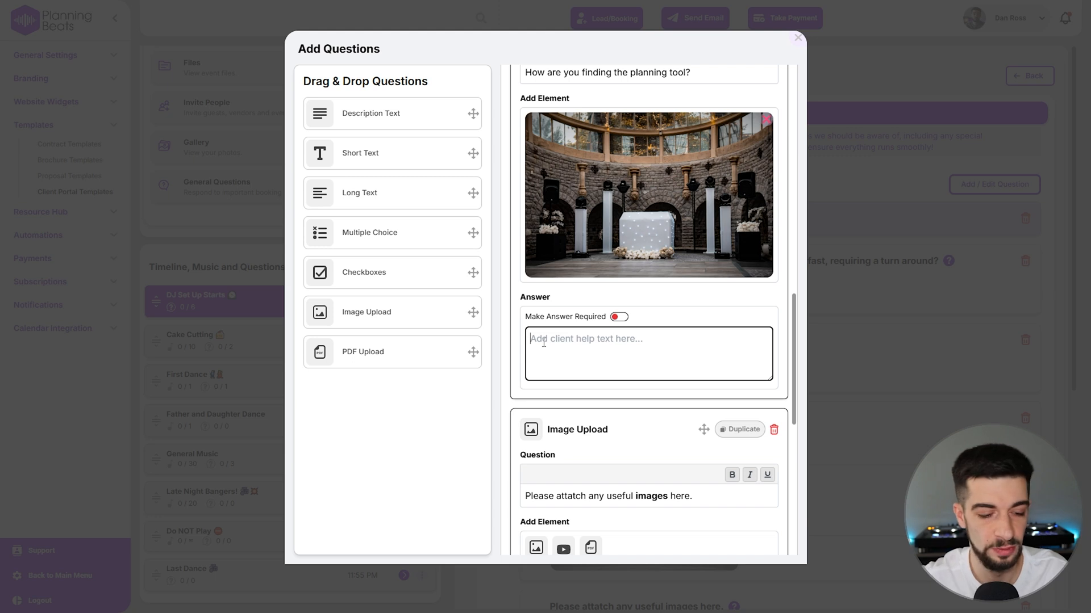
{"action": "type", "text": "It is great!"}
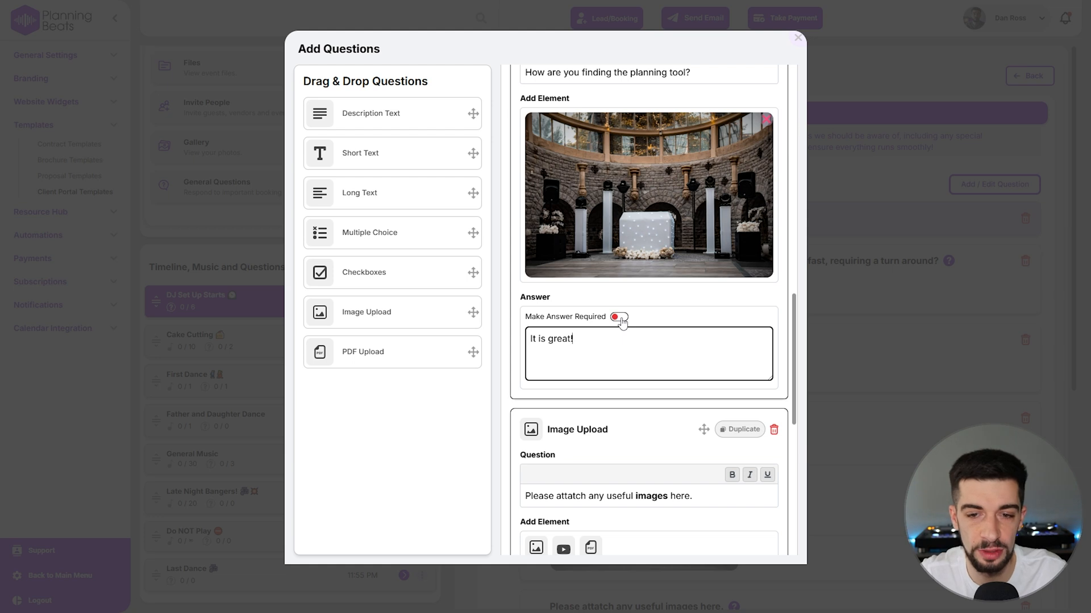
{"action": "left_click", "coordinate": [621, 318]}
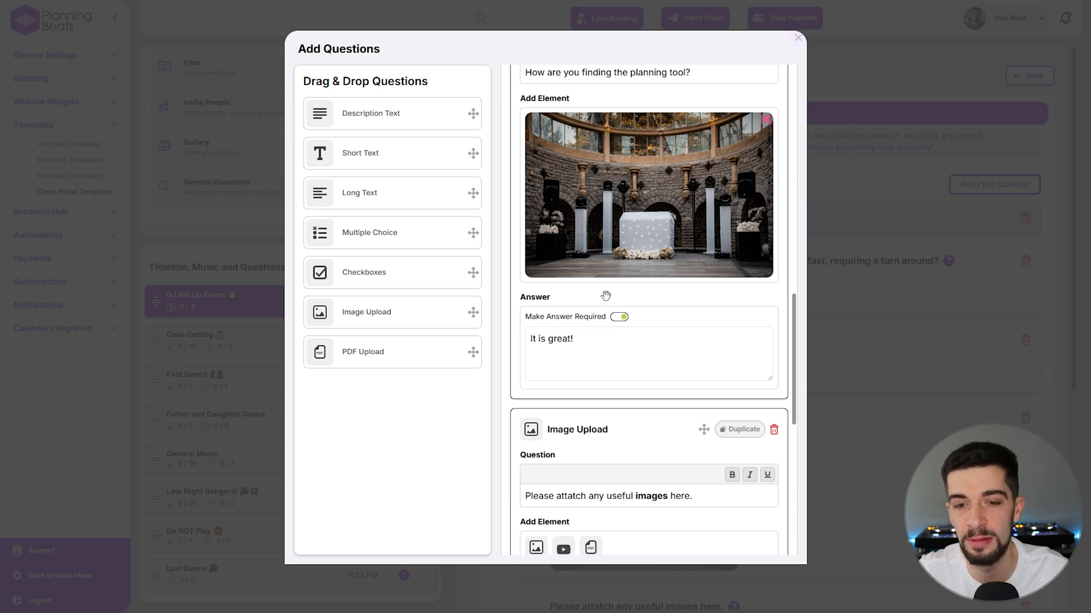
- Examine the image upload and PDF upload questions, including the text formatting of the image question, and close the question editor without saving
{"action": "scroll", "coordinate": [602, 292], "scroll_direction": "down", "scroll_amount": 6}
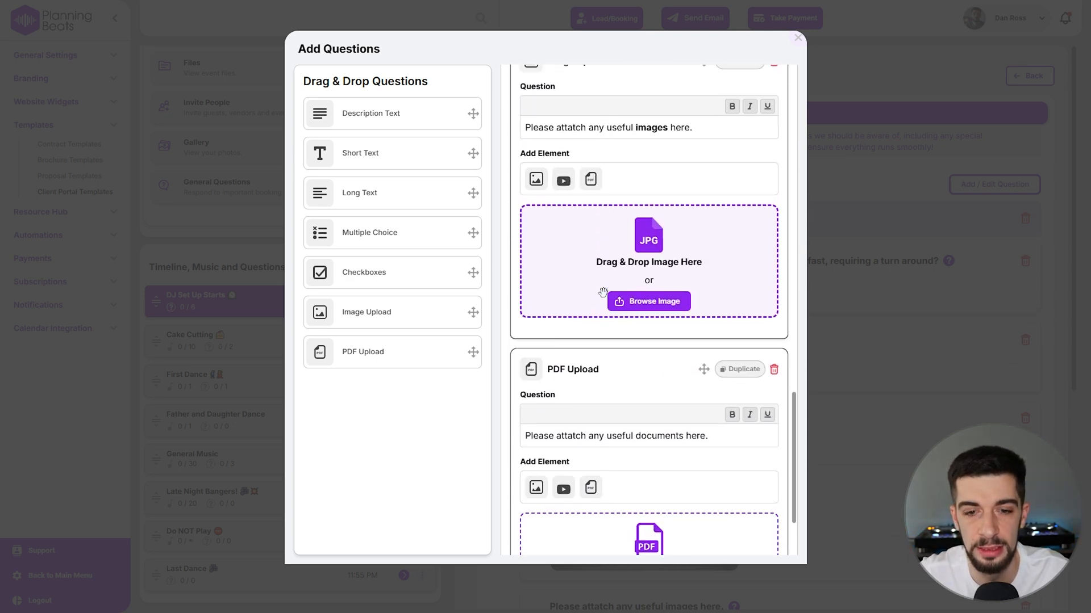
{"action": "scroll", "coordinate": [602, 292], "scroll_direction": "up", "scroll_amount": 2}
{"action": "left_click_drag", "start_coordinate": [525, 214], "coordinate": [612, 214]}
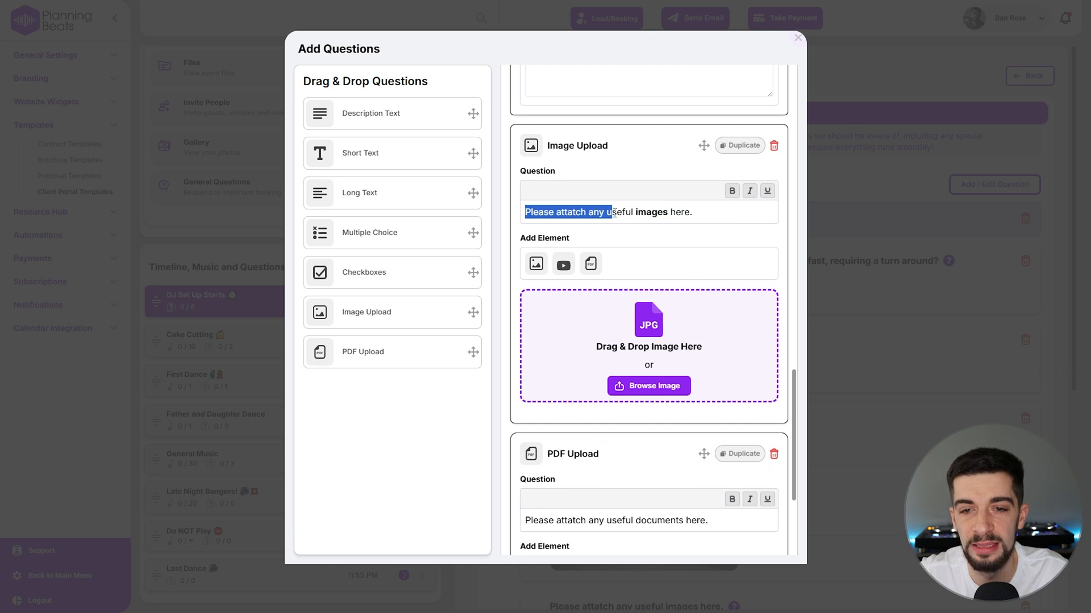
{"action": "left_click", "coordinate": [638, 213]}
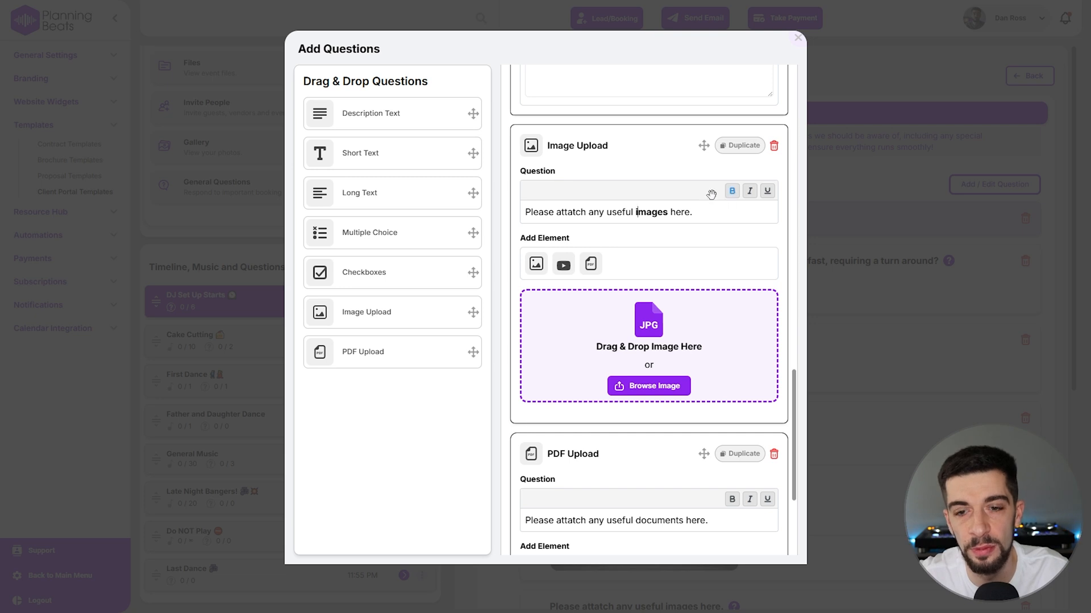
{"action": "scroll", "coordinate": [704, 205], "scroll_direction": "down", "scroll_amount": 4}
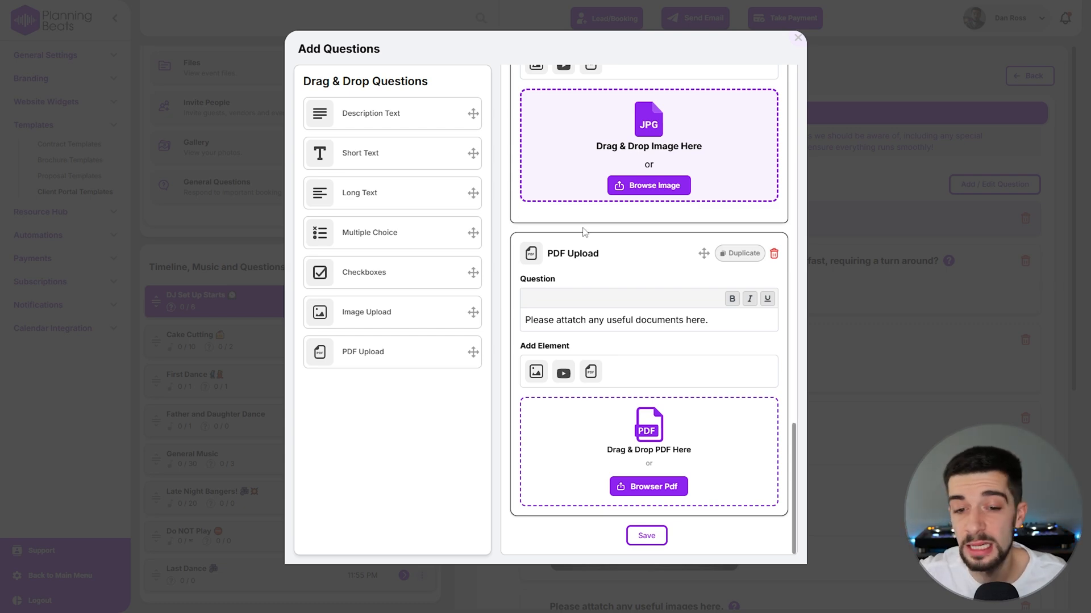
{"action": "scroll", "coordinate": [613, 232], "scroll_direction": "up", "scroll_amount": 2}
{"action": "scroll", "coordinate": [612, 236], "scroll_direction": "up", "scroll_amount": 12}
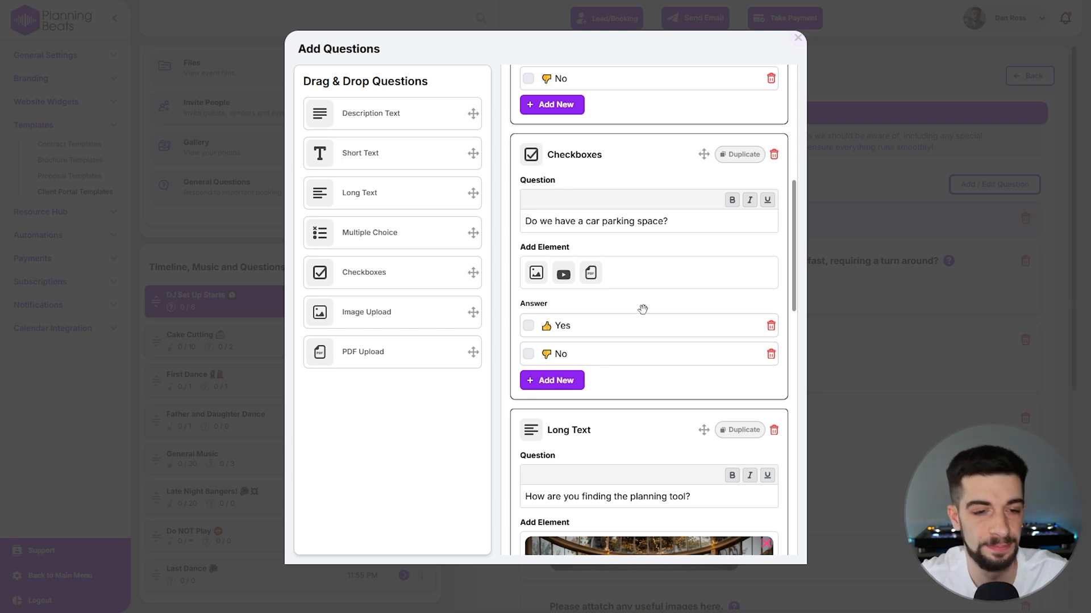
{"action": "scroll", "coordinate": [640, 309], "scroll_direction": "down", "scroll_amount": 12}
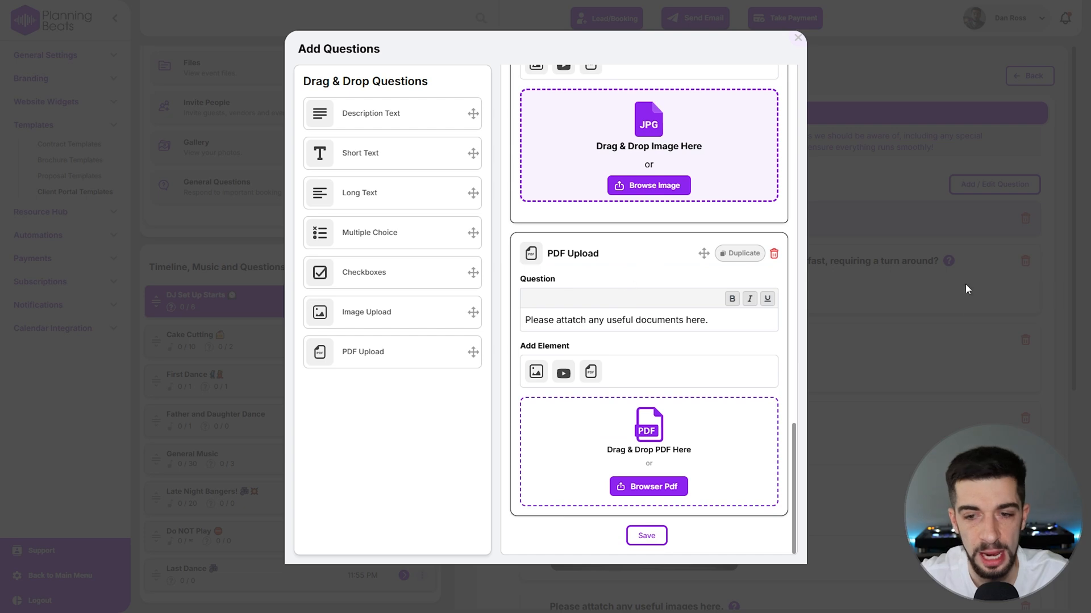
{"action": "scroll", "coordinate": [623, 353], "scroll_direction": "up", "scroll_amount": 12}
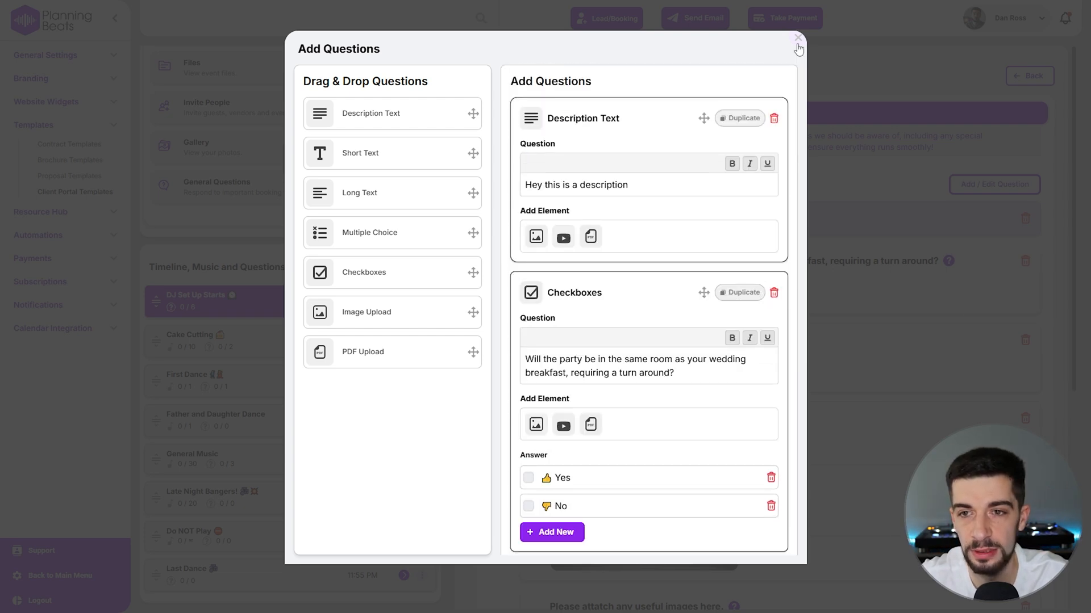
{"action": "left_click", "coordinate": [797, 43]}
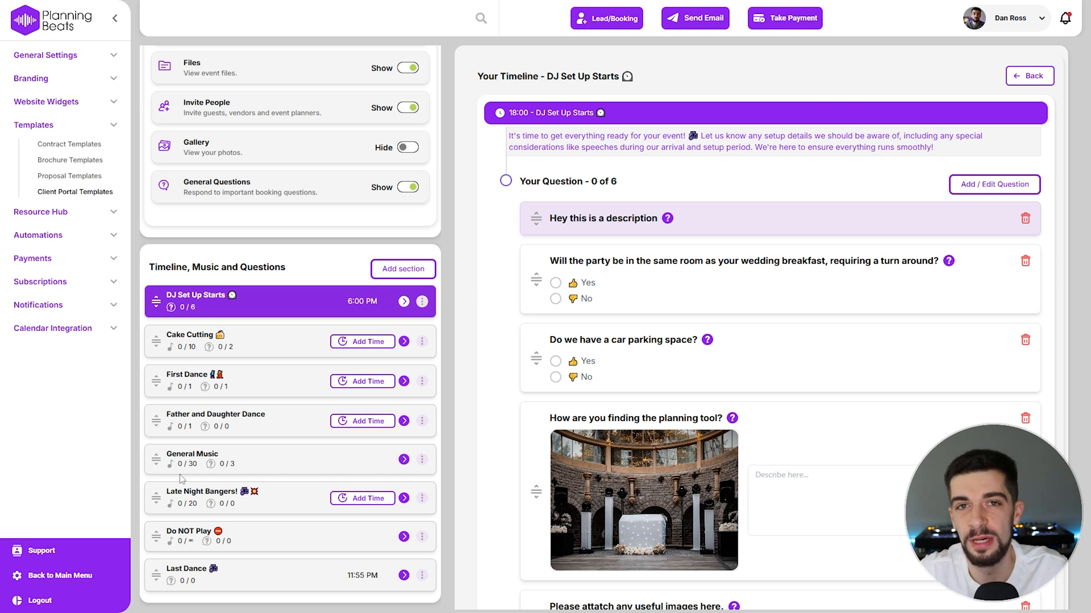
- View the Do NOT Play and Last Dance sections, and review the songs area and questions of the General Music section
{"action": "left_click", "coordinate": [185, 544]}
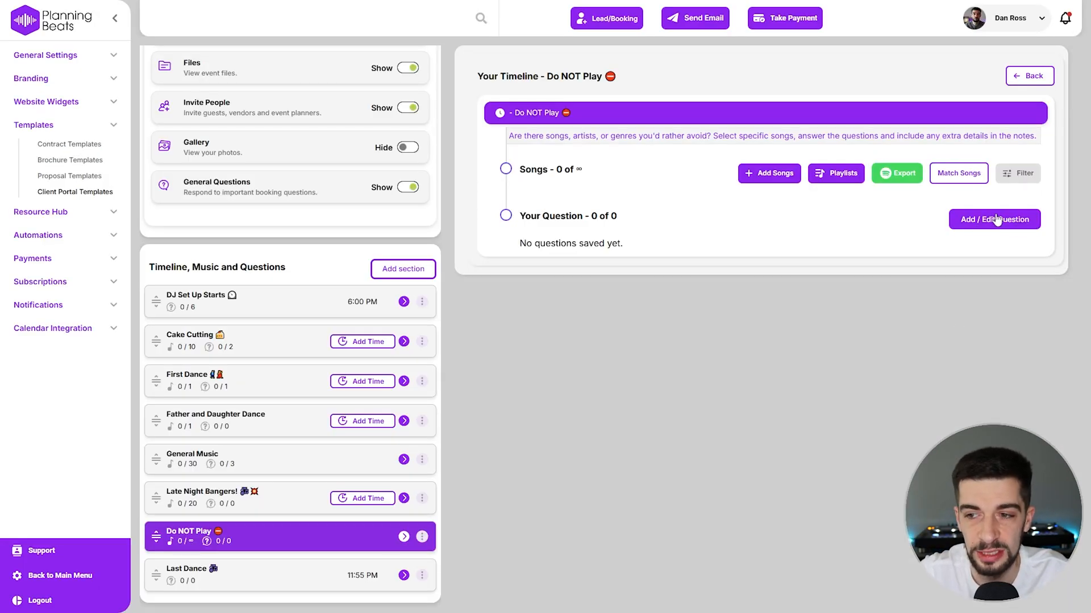
{"action": "left_click", "coordinate": [255, 588]}
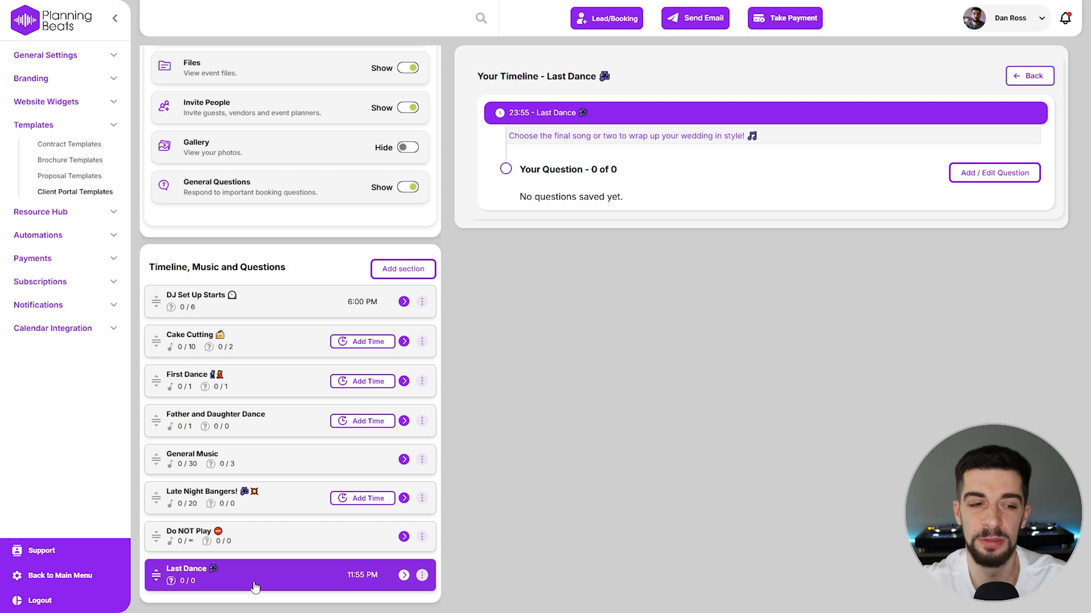
{"action": "left_click", "coordinate": [174, 466]}
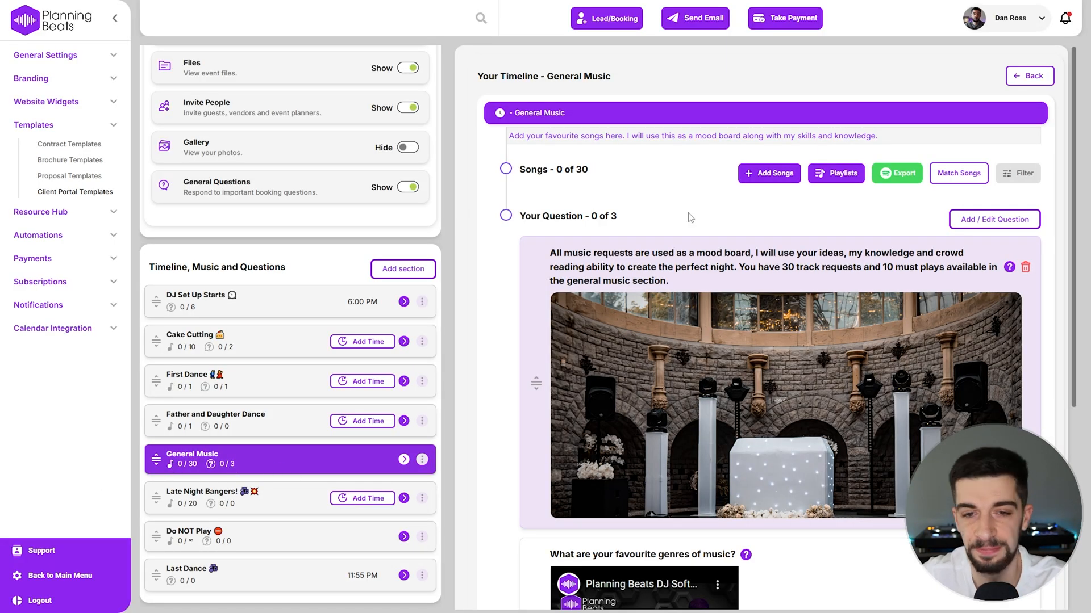
{"action": "scroll", "coordinate": [686, 259], "scroll_direction": "down", "scroll_amount": 5}
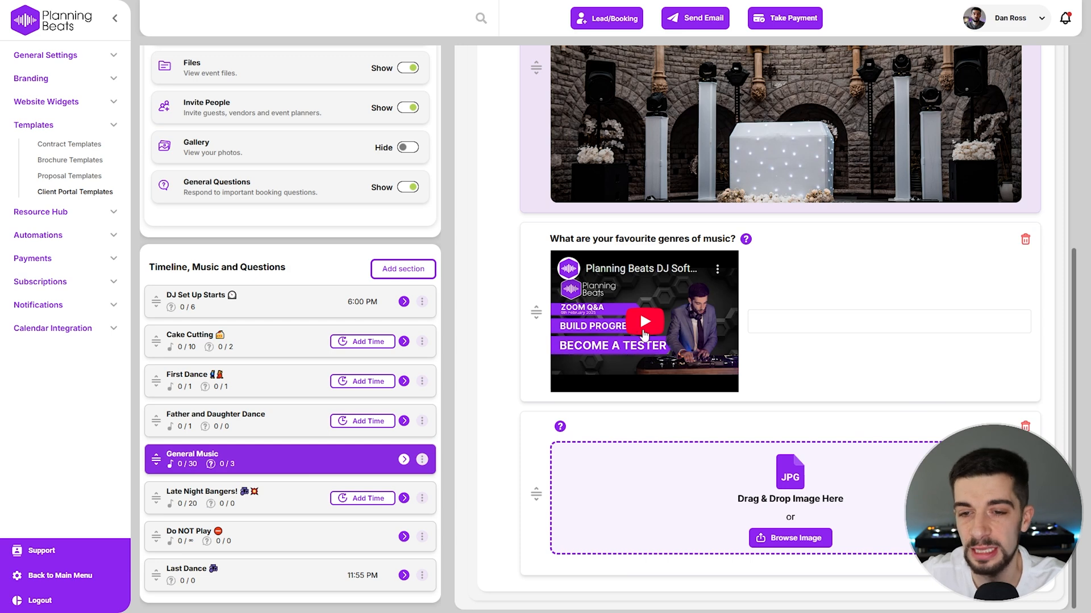
{"action": "scroll", "coordinate": [644, 334], "scroll_direction": "up", "scroll_amount": 5}
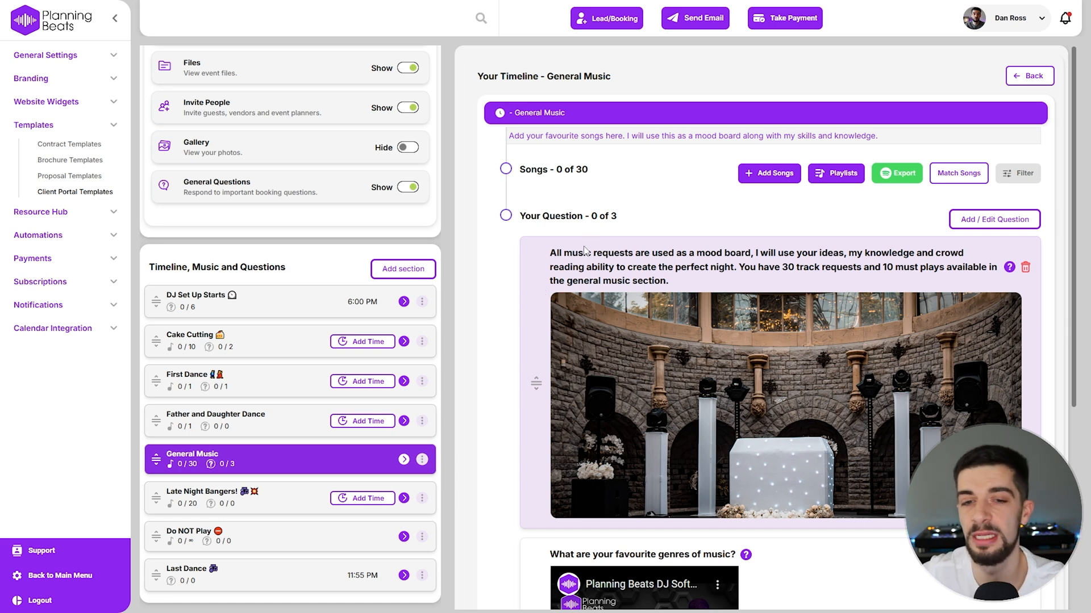
{"action": "scroll", "coordinate": [587, 250], "scroll_direction": "down", "scroll_amount": 1}
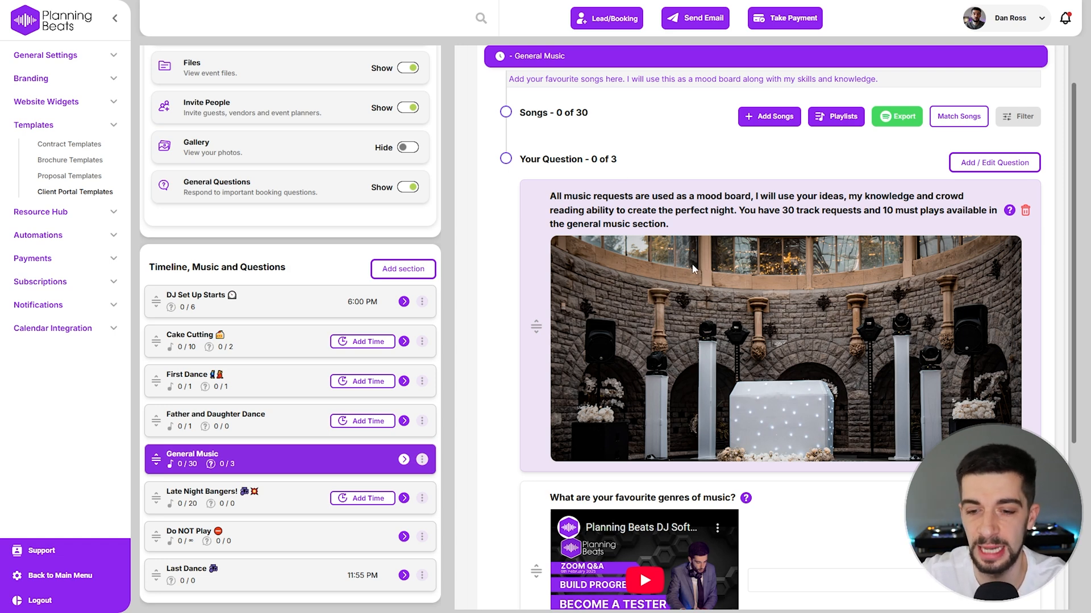
{"action": "scroll", "coordinate": [699, 272], "scroll_direction": "down", "scroll_amount": 2}
{"action": "scroll", "coordinate": [717, 251], "scroll_direction": "up", "scroll_amount": 3}
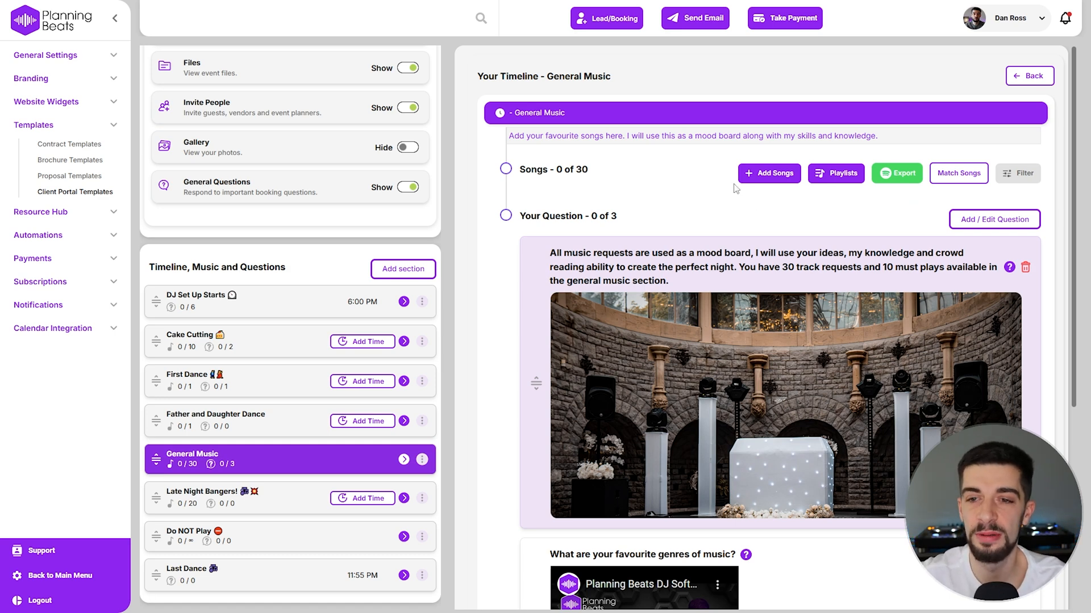
- Open the Spotify song import for the General Music section and display the 59-song wedding playlist
{"action": "left_click", "coordinate": [772, 173]}
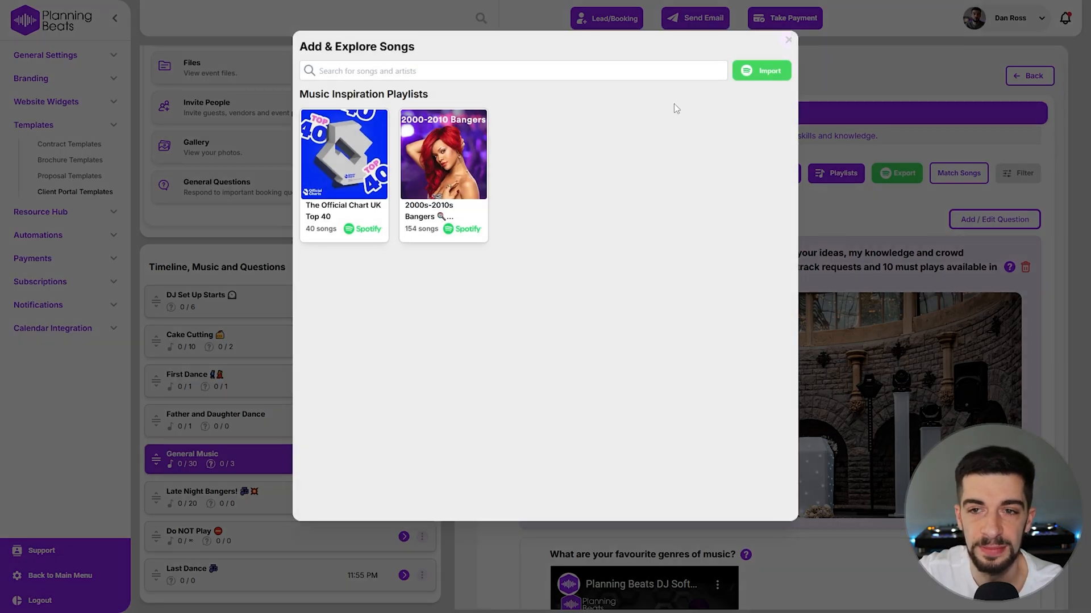
{"action": "left_click", "coordinate": [769, 77]}
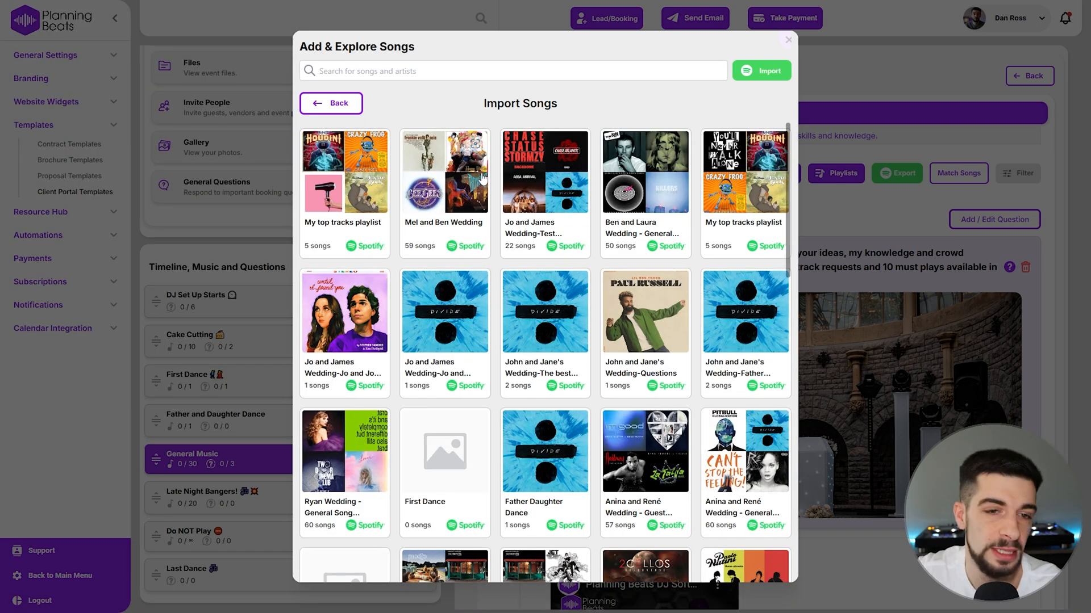
{"action": "left_click", "coordinate": [427, 192]}
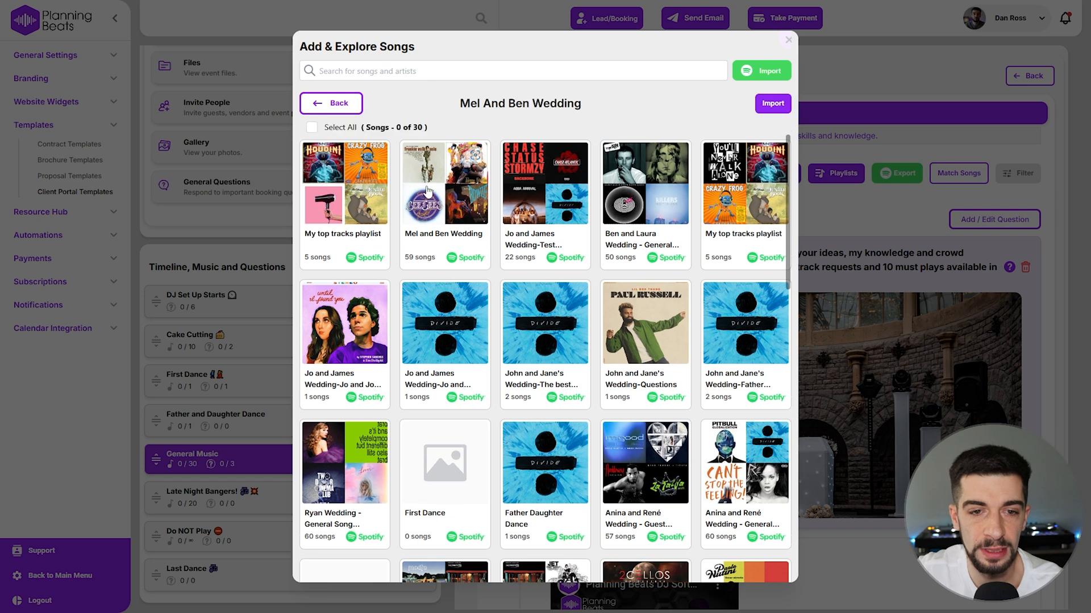
- Try selecting all songs in the playlist, check the selection against the section's song limit, and clear the selection
{"action": "left_click", "coordinate": [312, 128]}
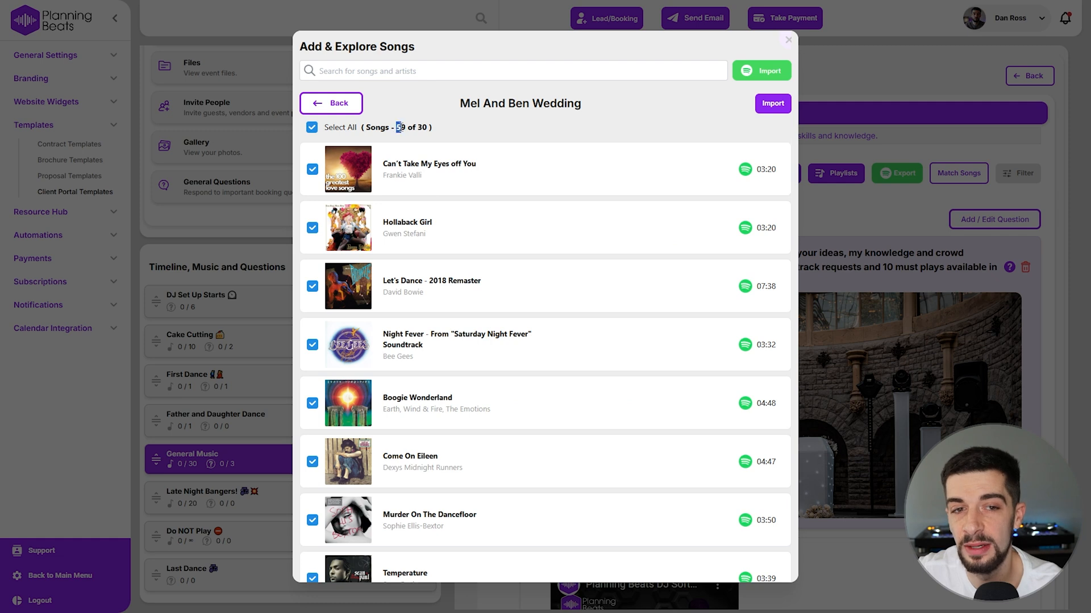
{"action": "double_click", "coordinate": [402, 127]}
{"action": "left_click", "coordinate": [418, 128]}
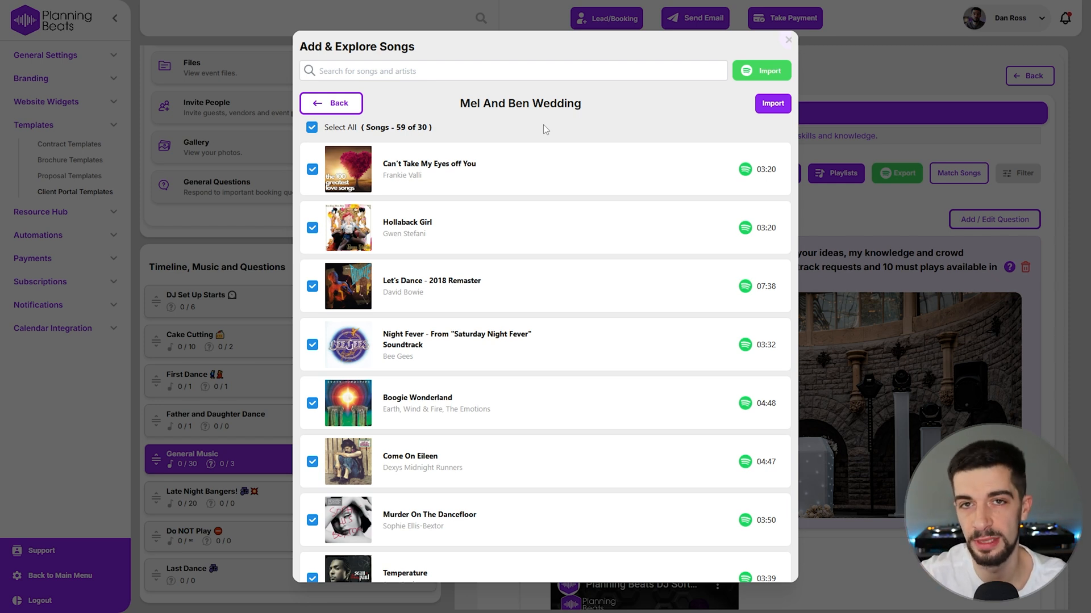
{"action": "left_click", "coordinate": [312, 127]}
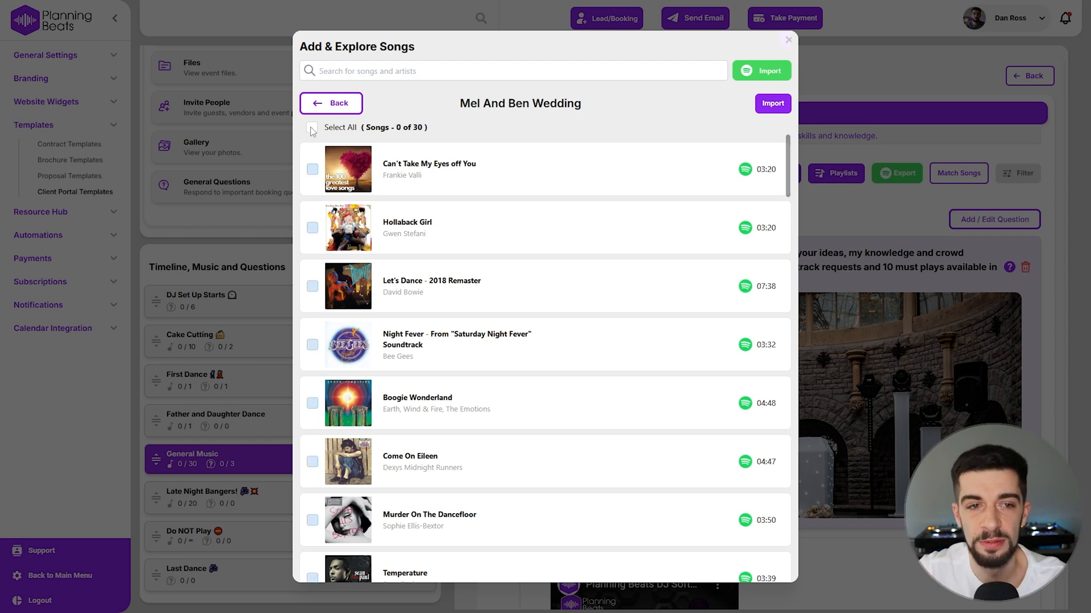
- Select Can't Take My Eyes off You, Let's Dance, Night Fever, Boogie Wonderland and Come On Eileen, and return to the inspiration playlists without importing
{"action": "left_click", "coordinate": [312, 170]}
{"action": "left_click", "coordinate": [312, 286]}
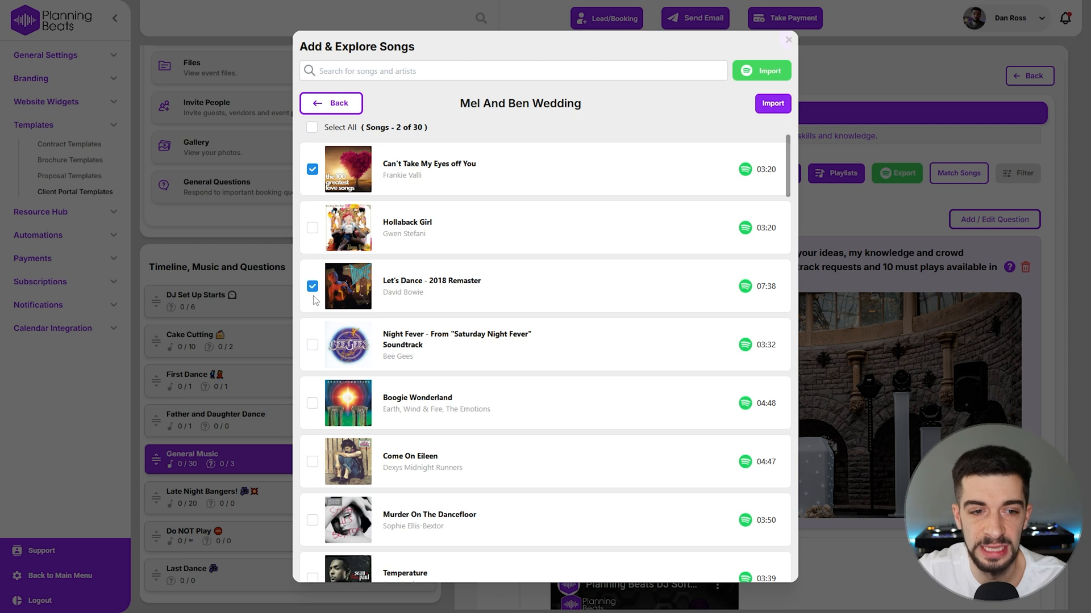
{"action": "left_click", "coordinate": [313, 344]}
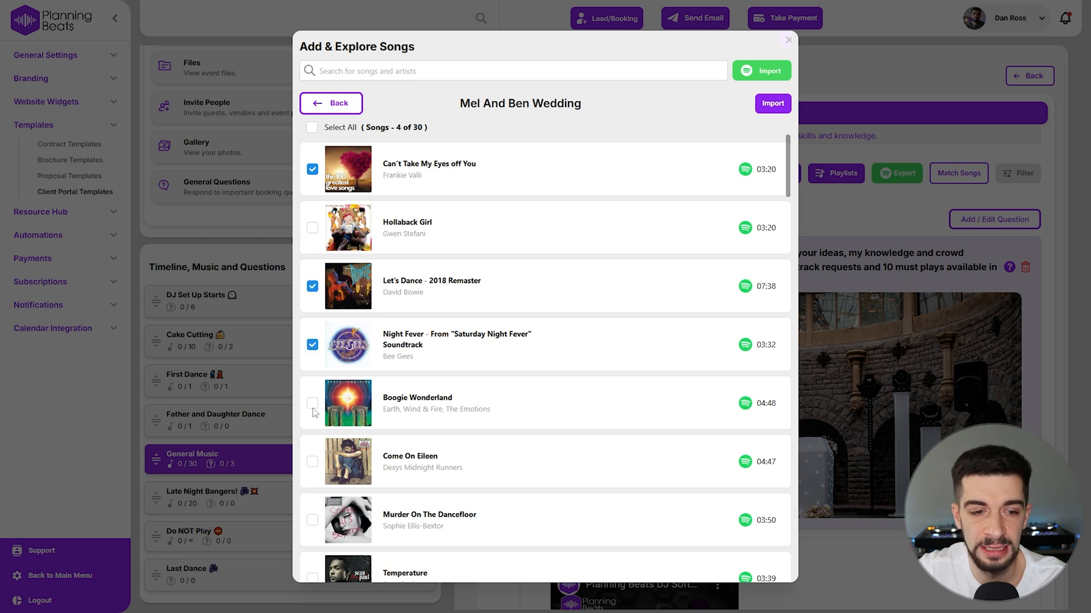
{"action": "left_click", "coordinate": [312, 403]}
{"action": "left_click", "coordinate": [313, 462]}
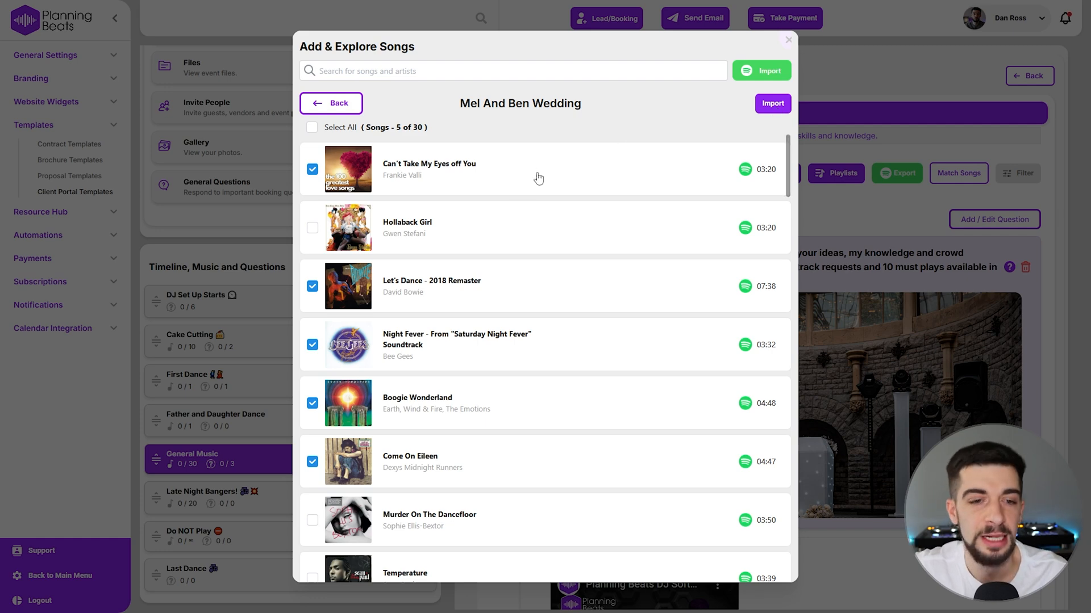
{"action": "left_click", "coordinate": [333, 111]}
{"action": "left_click", "coordinate": [329, 107]}
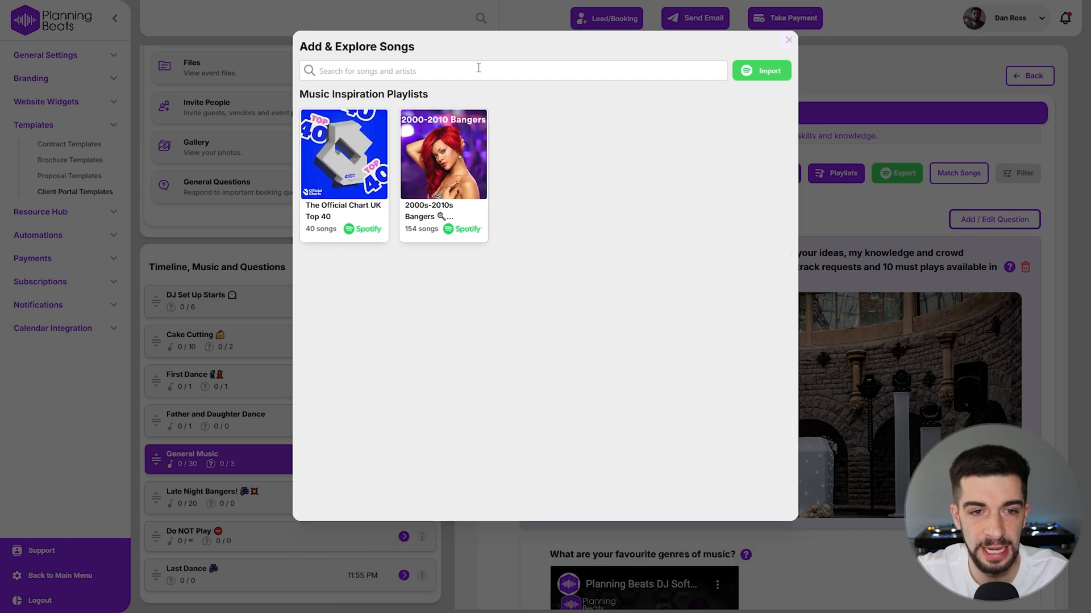
- Search the songs and artists for "chase & status"
{"action": "left_click", "coordinate": [573, 69]}
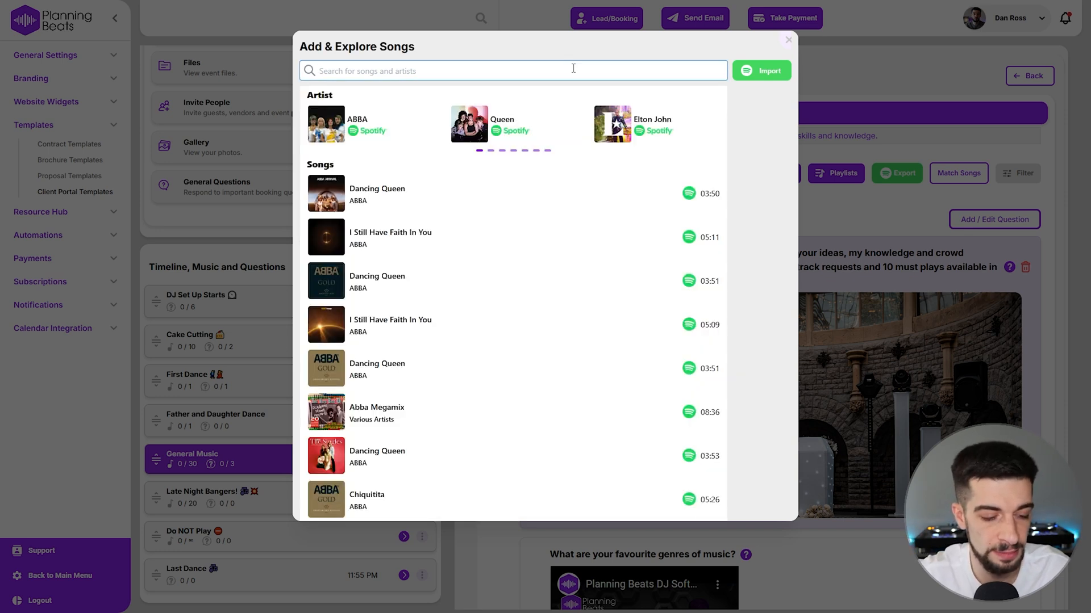
{"action": "type", "text": "chase & s"}
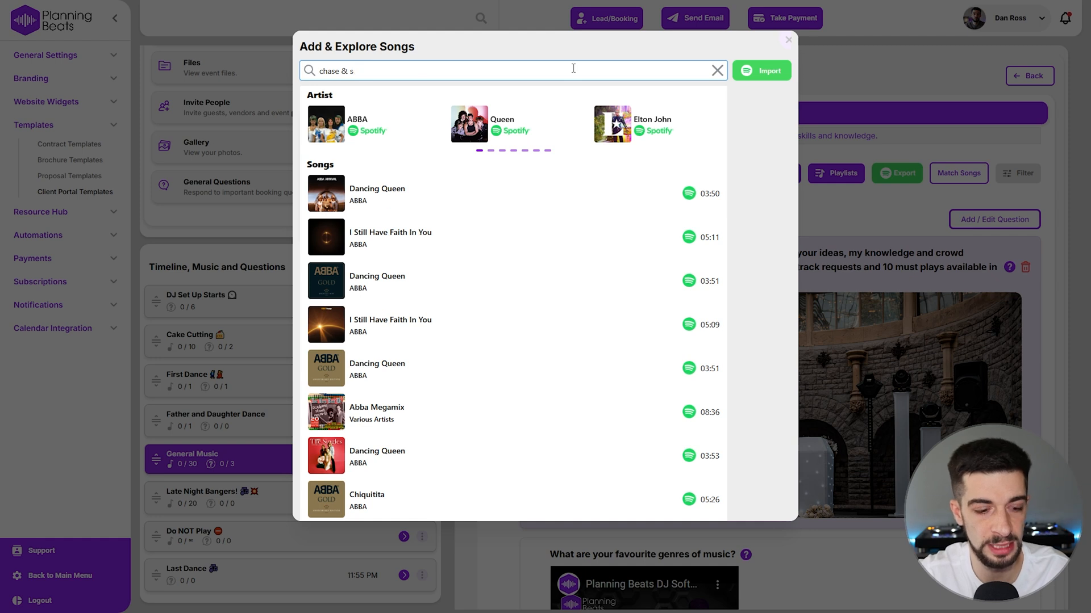
{"action": "type", "text": "dtatus"}
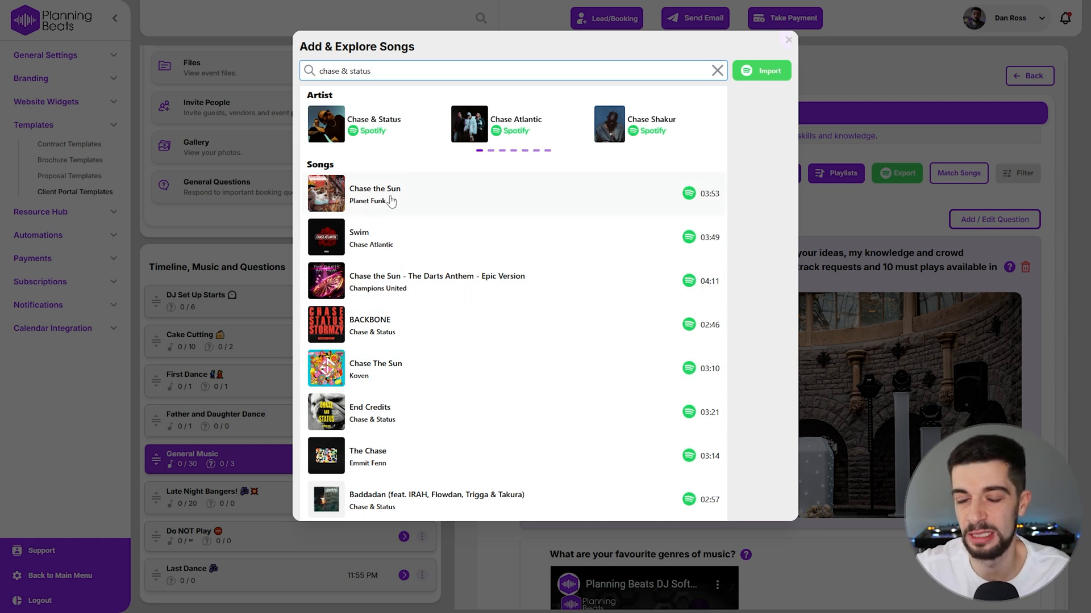
- Search the songs for "queen" and add Dancing Queen by ABBA to the General Music section
{"action": "left_click_drag", "start_coordinate": [378, 71], "coordinate": [217, 52]}
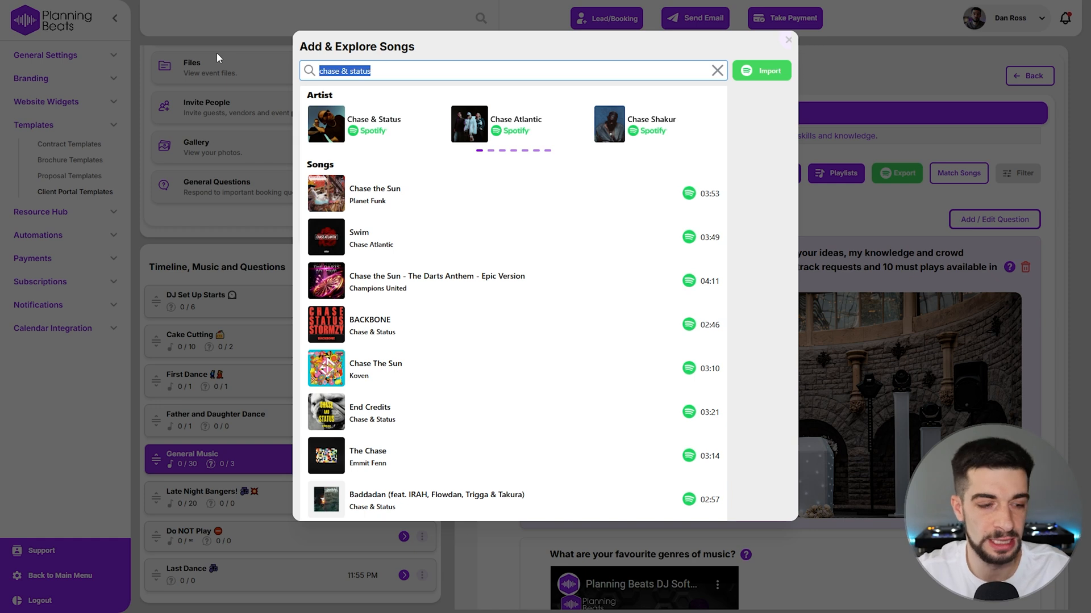
{"action": "type", "text": "queen"}
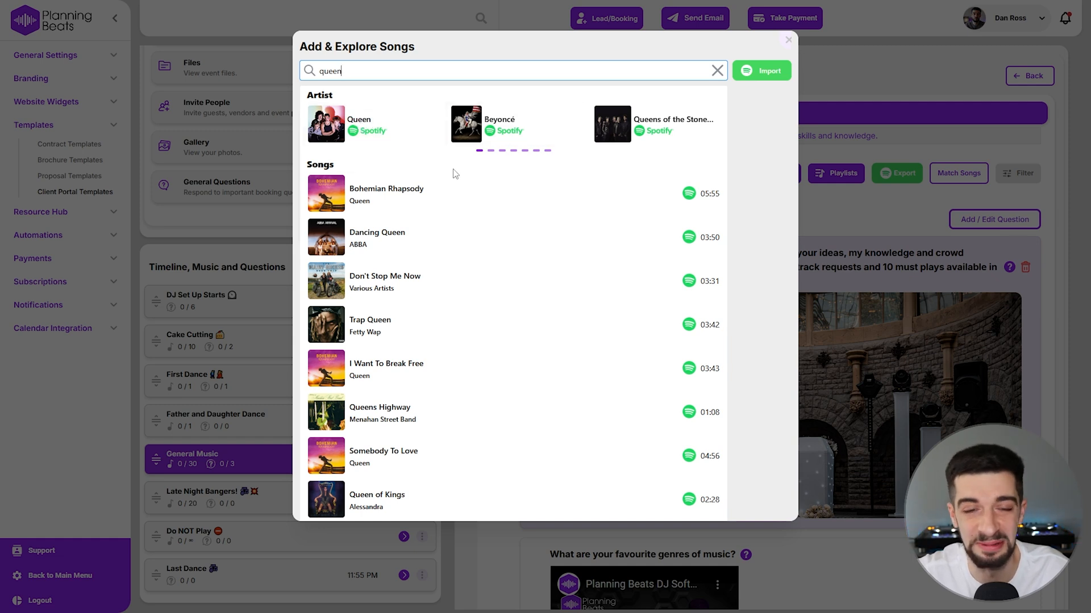
{"action": "left_click", "coordinate": [374, 239]}
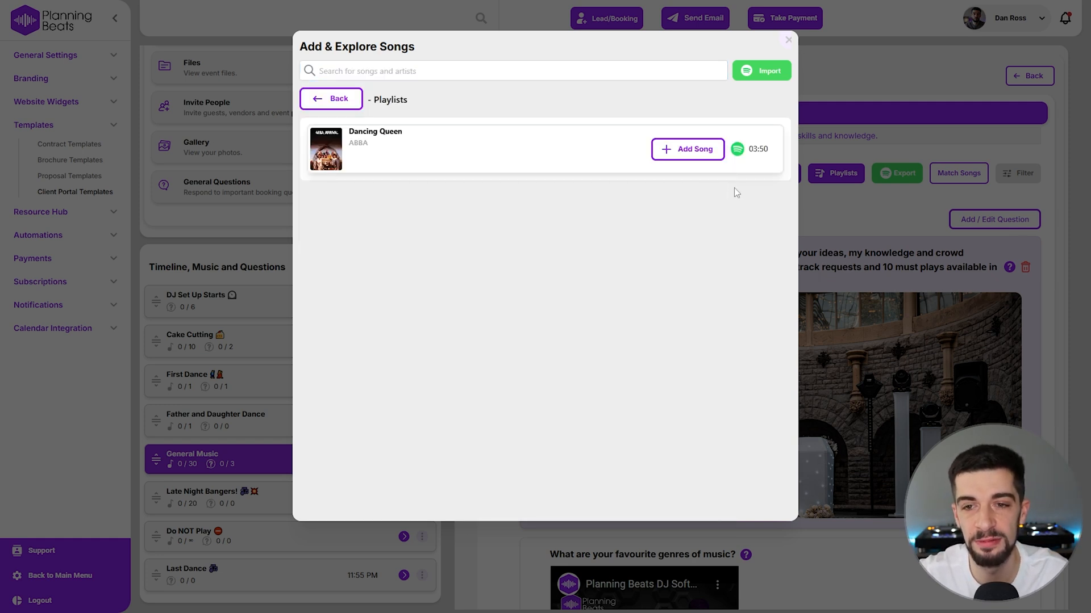
{"action": "left_click", "coordinate": [709, 152]}
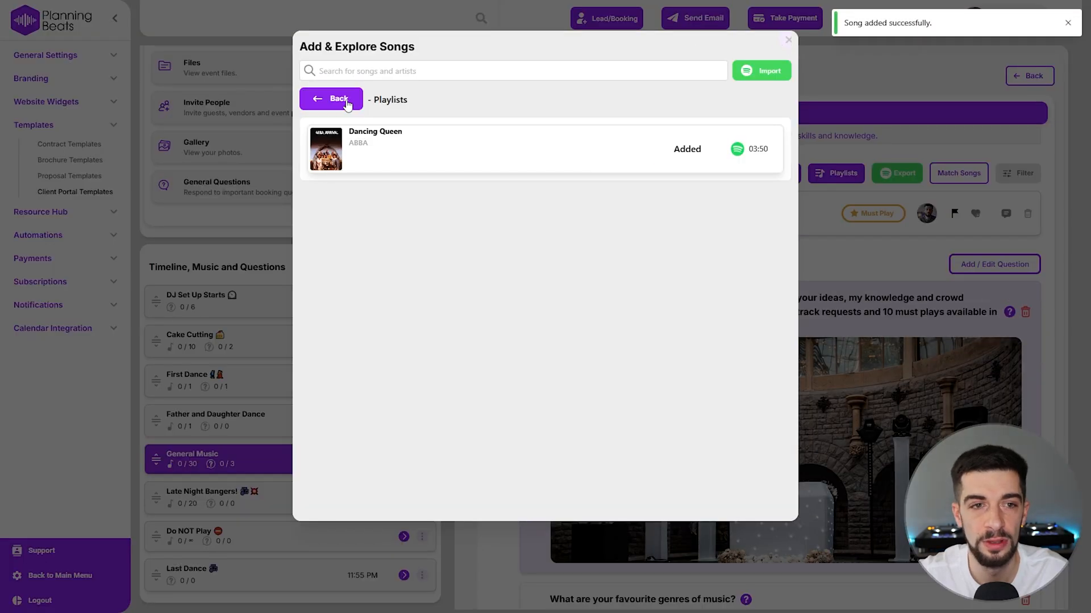
- Add Don't Stop Me Now - Remastered 2011 from the artist Queen's songs to General Music and close the song explorer
{"action": "left_click", "coordinate": [339, 100]}
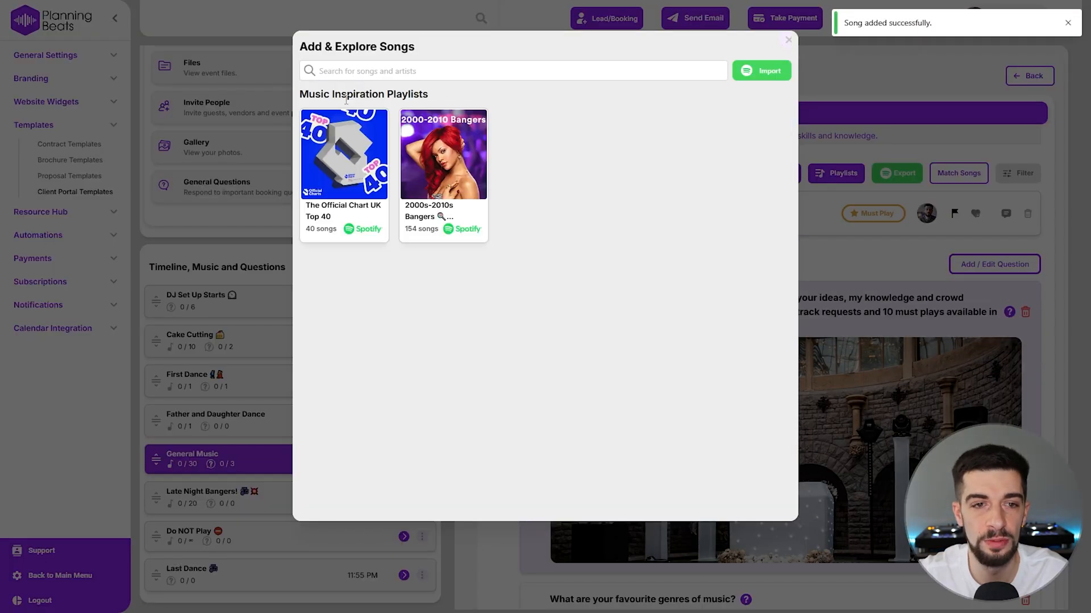
{"action": "left_click", "coordinate": [359, 70]}
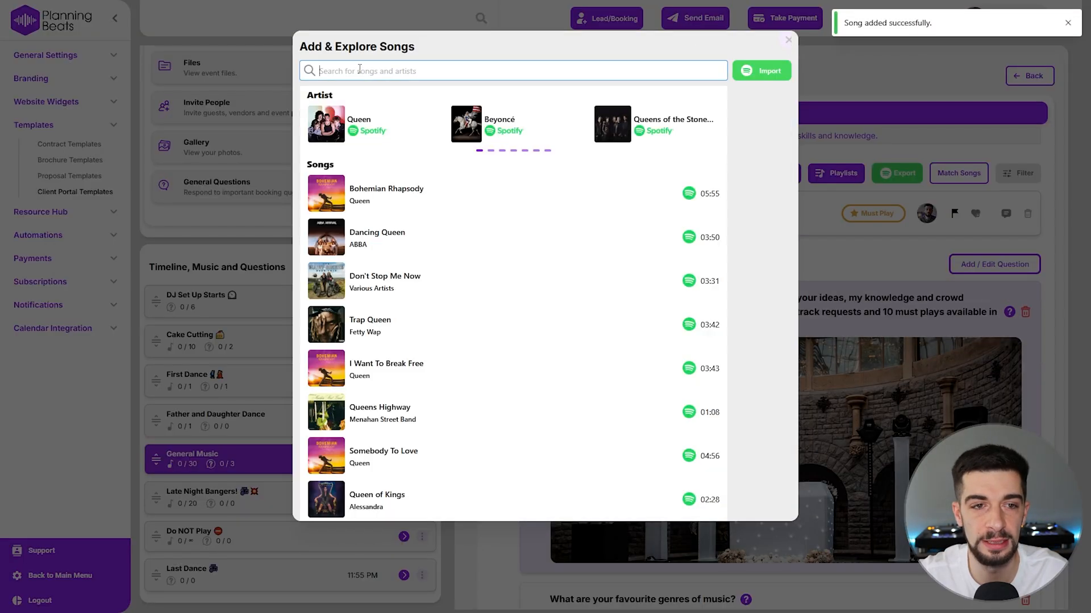
{"action": "left_click", "coordinate": [370, 121]}
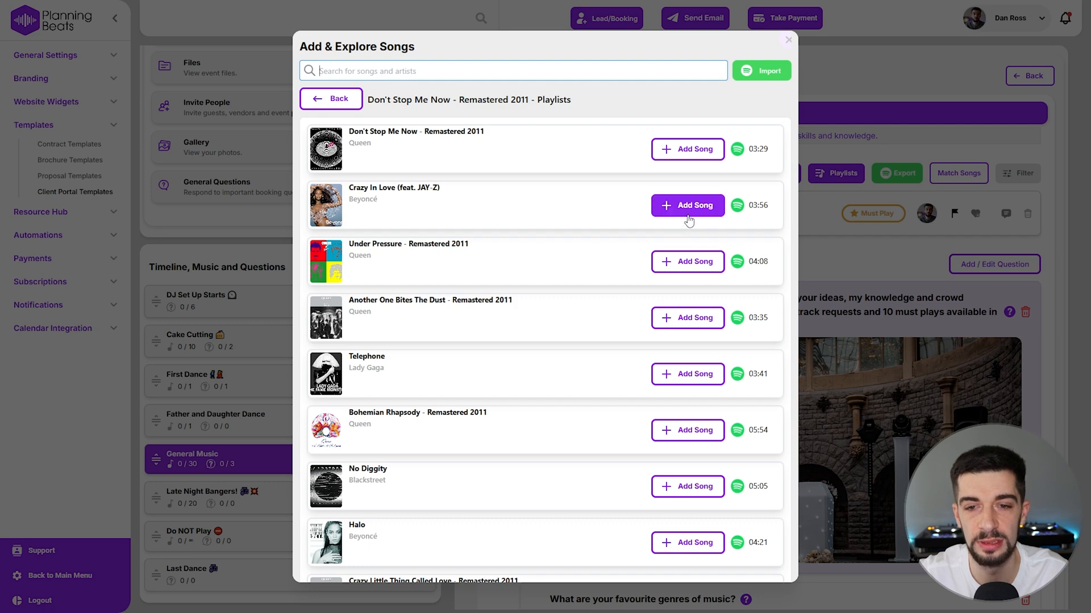
{"action": "left_click", "coordinate": [686, 163]}
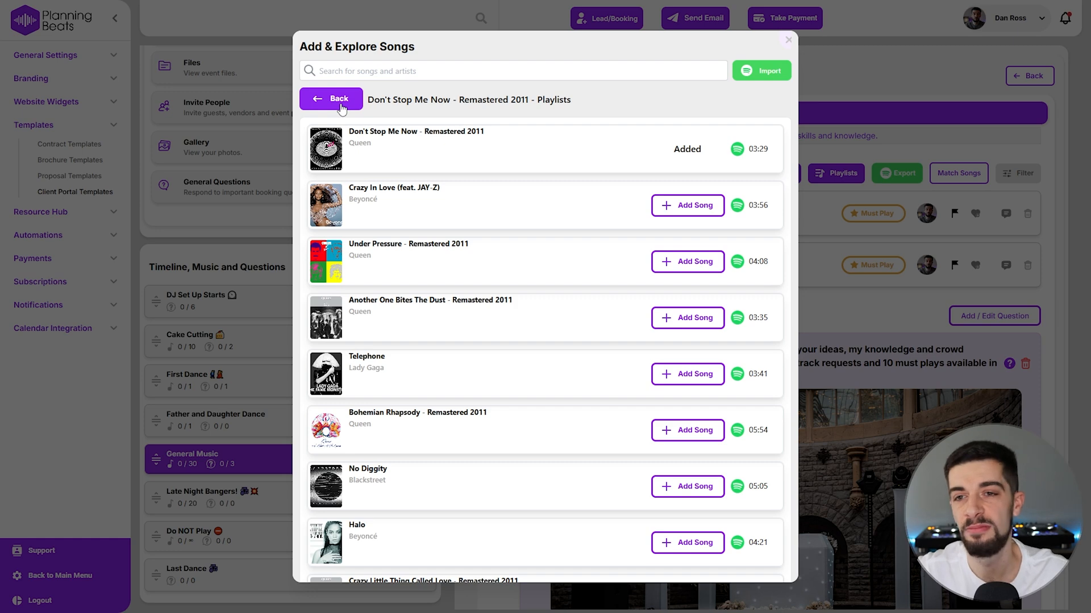
{"action": "left_click", "coordinate": [788, 40]}
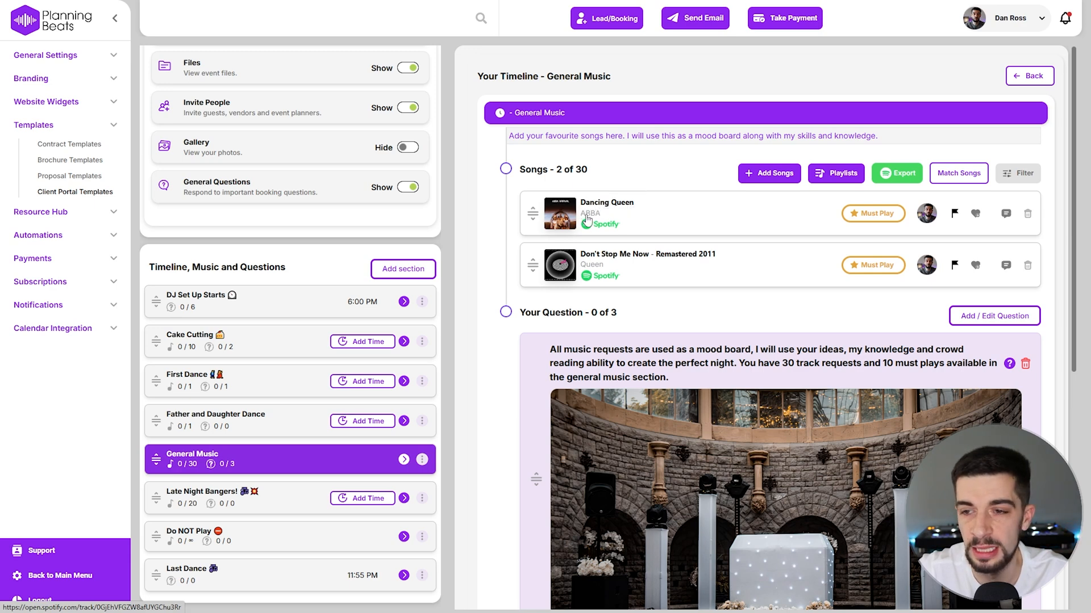
- Mark Dancing Queen as Must Play and give it a like
{"action": "left_click", "coordinate": [867, 216]}
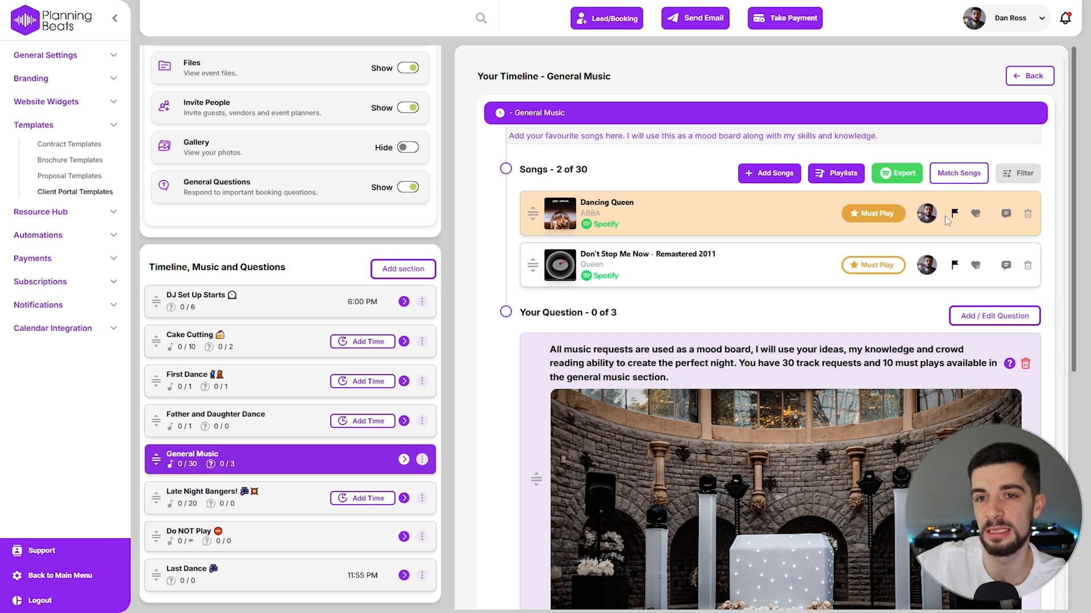
{"action": "left_click", "coordinate": [977, 218]}
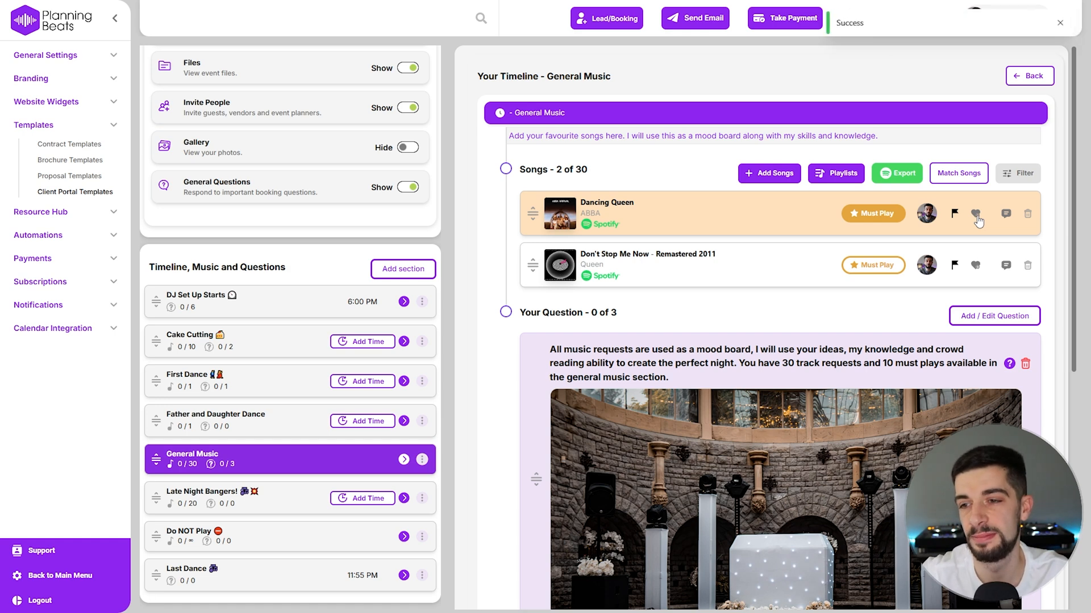
- Save the comment "this is a banger, p[lay it later" on Dancing Queen
{"action": "left_click", "coordinate": [1006, 215]}
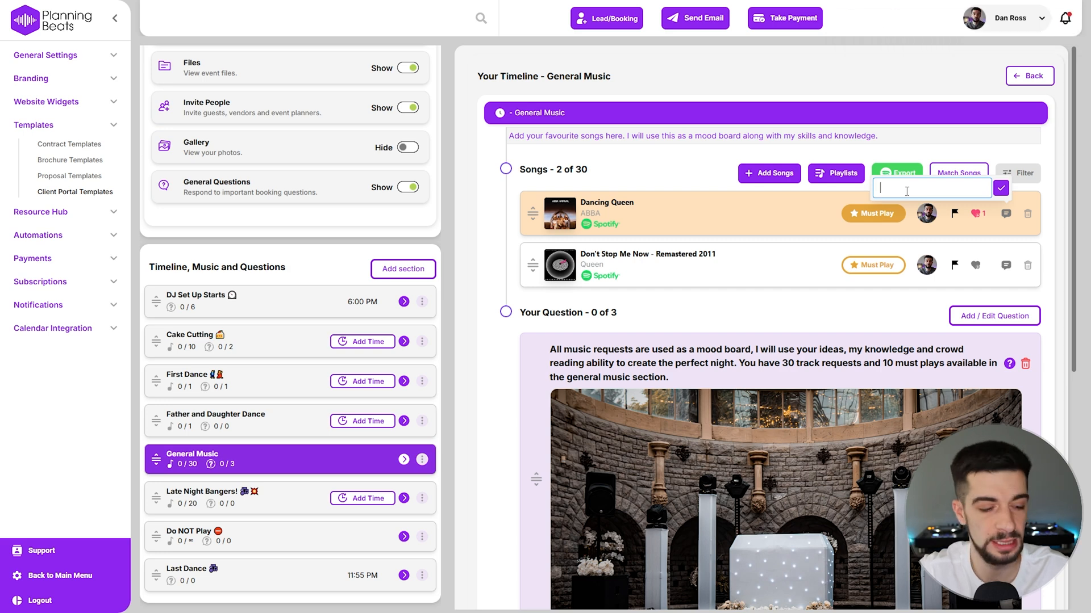
{"action": "type", "text": "this is a"}
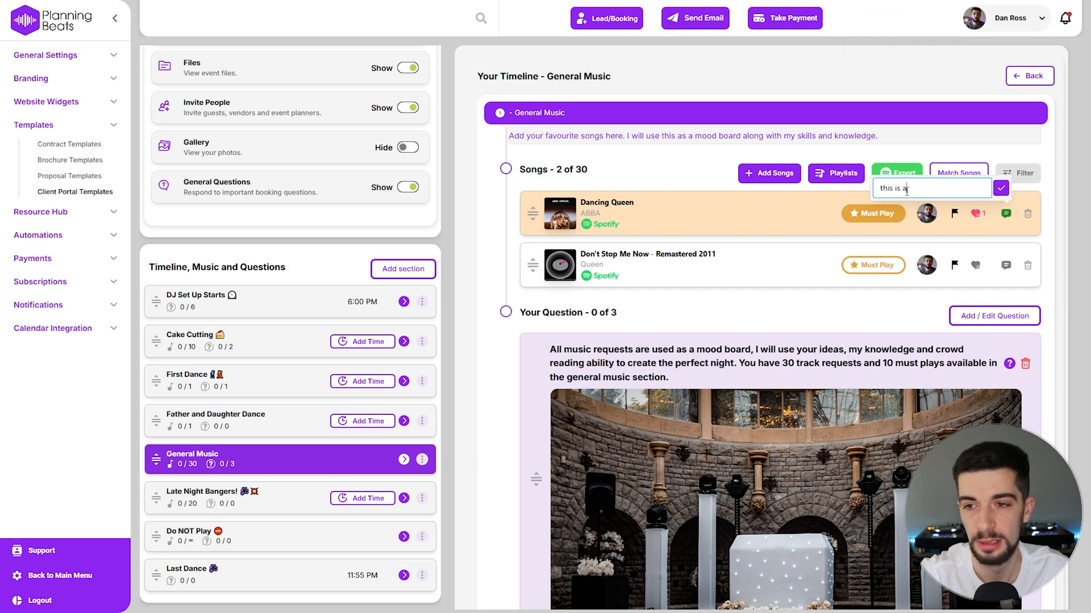
{"action": "type", "text": " banger, p[lay i"}
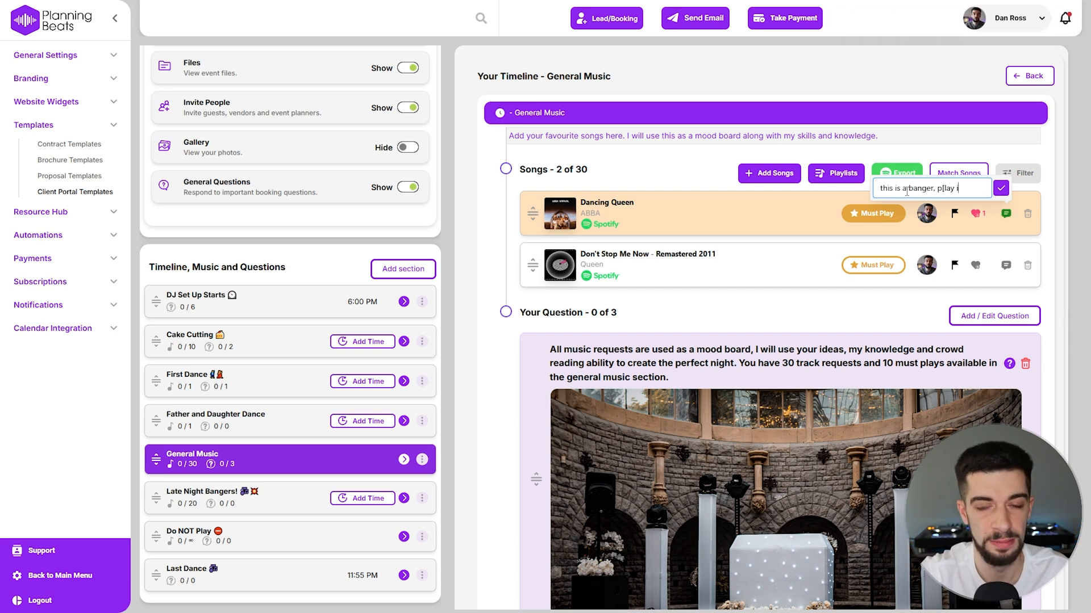
{"action": "type", "text": "t later"}
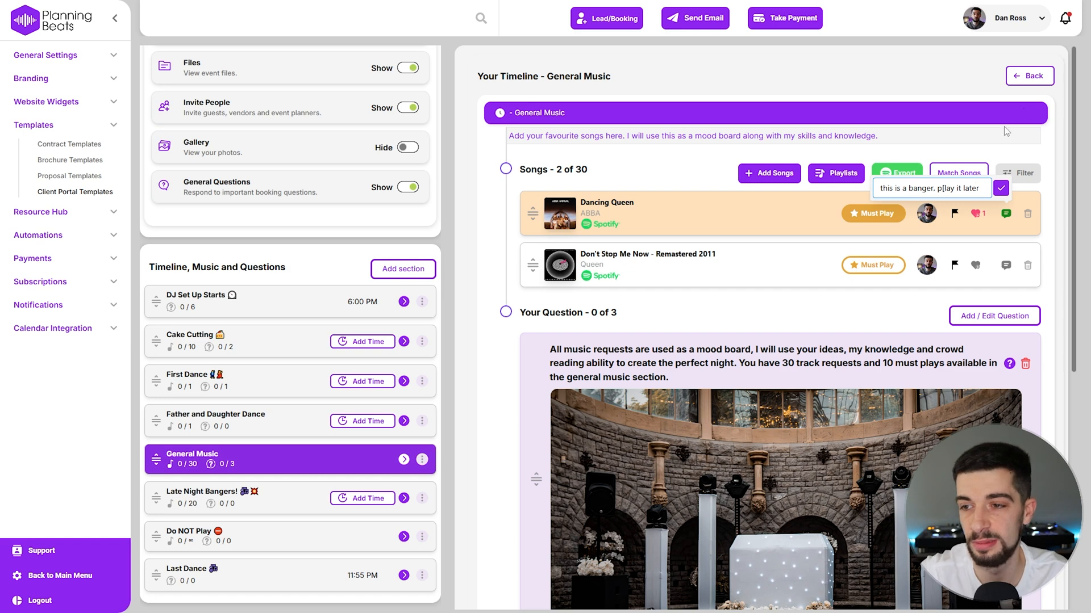
{"action": "left_click", "coordinate": [1001, 188]}
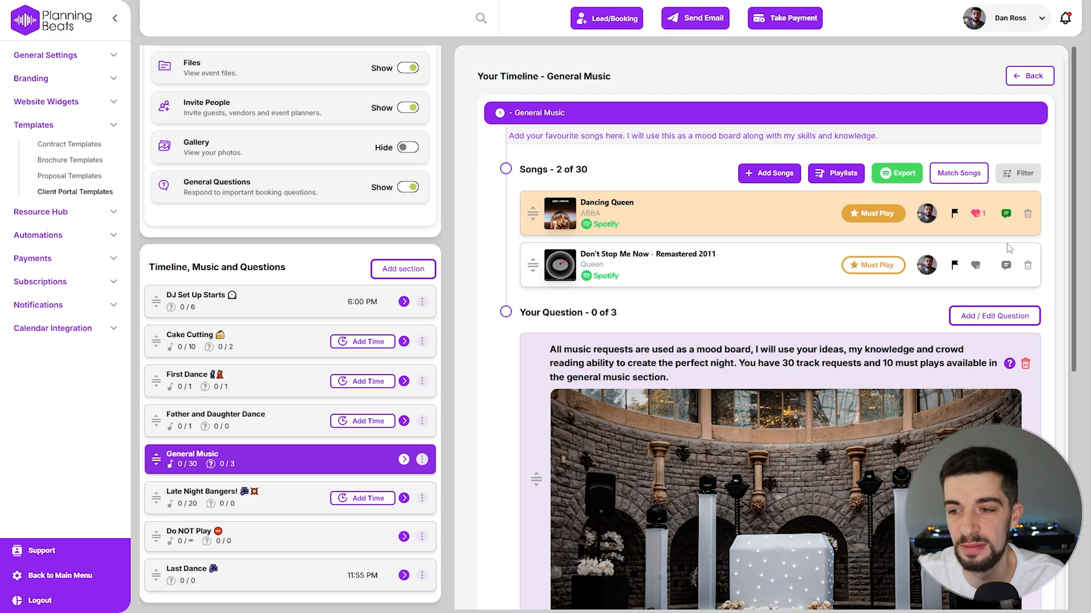
- Delete Dancing Queen and Don't Stop Me Now from the General Music song list
{"action": "left_click", "coordinate": [1028, 214]}
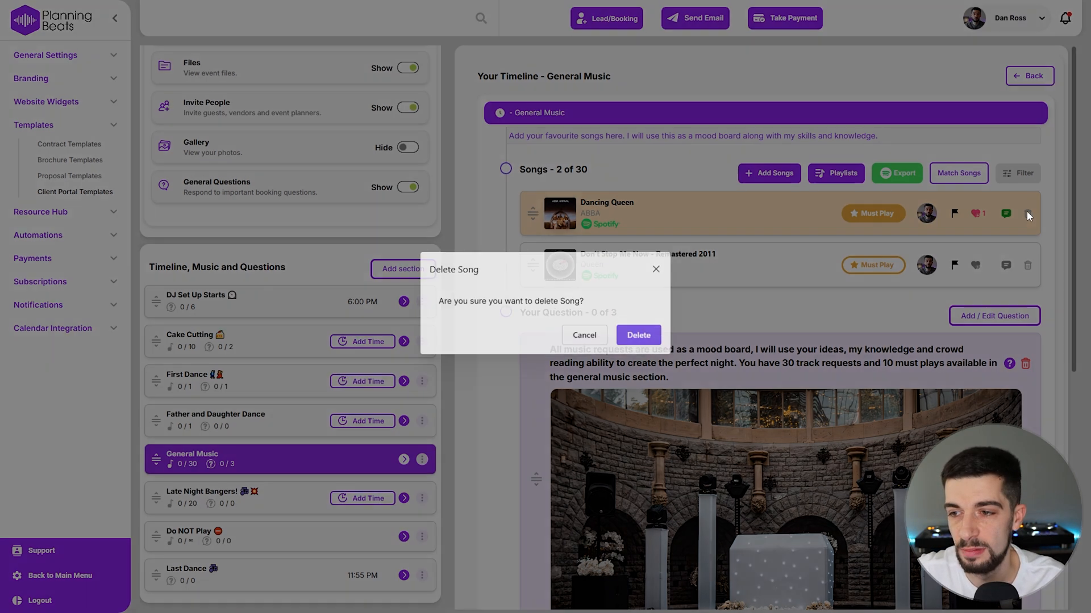
{"action": "left_click", "coordinate": [638, 340]}
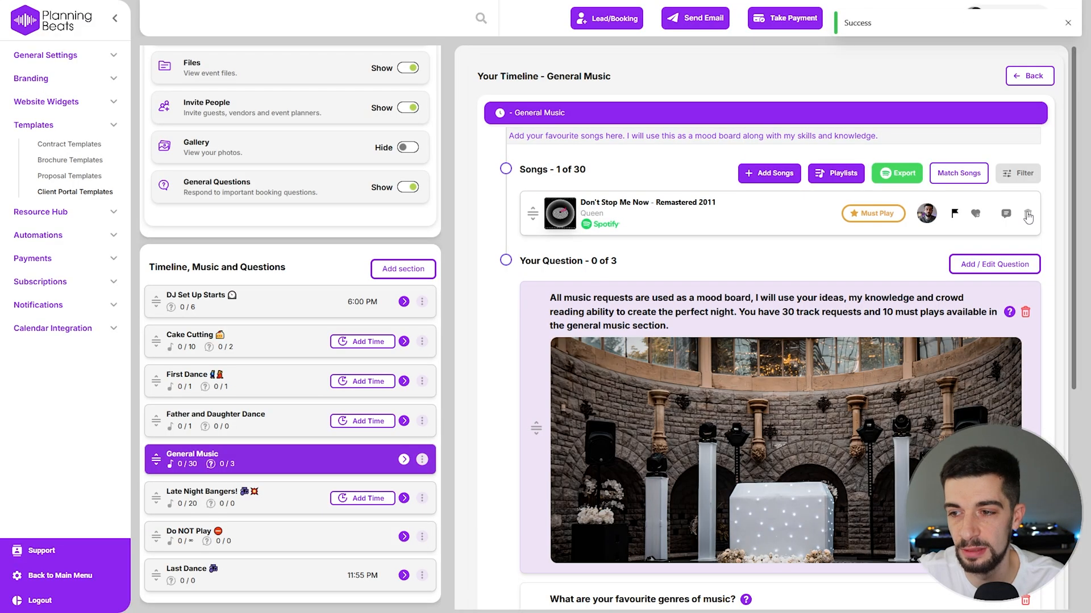
{"action": "left_click", "coordinate": [1028, 214]}
{"action": "left_click", "coordinate": [640, 342]}
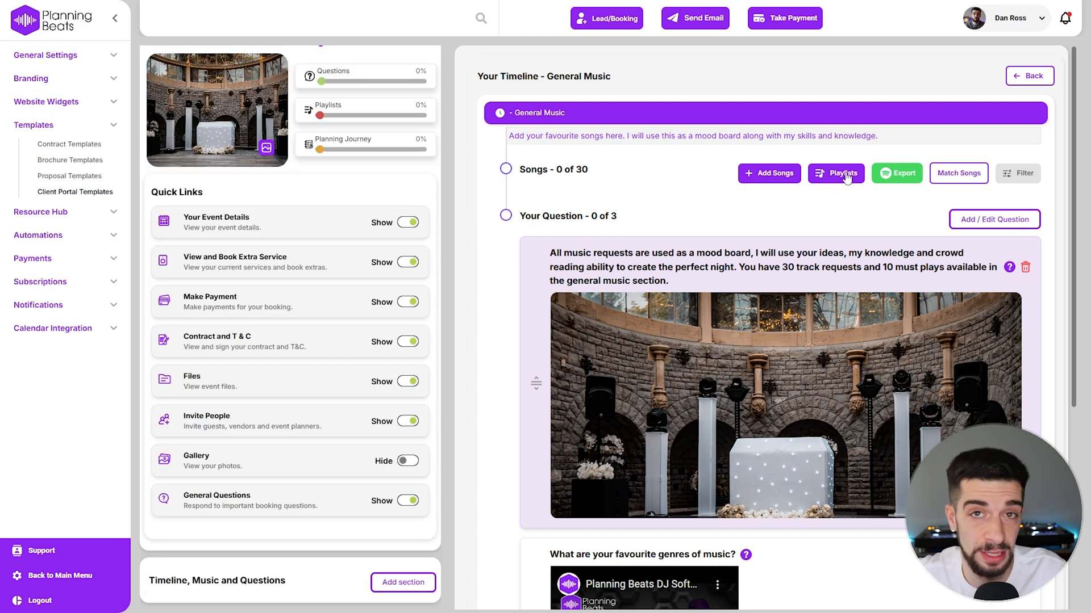
- Search the playlists for "kisstory", add KISSTORY | Old Skool & Anthems KISS FM and KISSTORY | Dance Anthems to General Music, and save the selection
{"action": "left_click", "coordinate": [785, 171]}
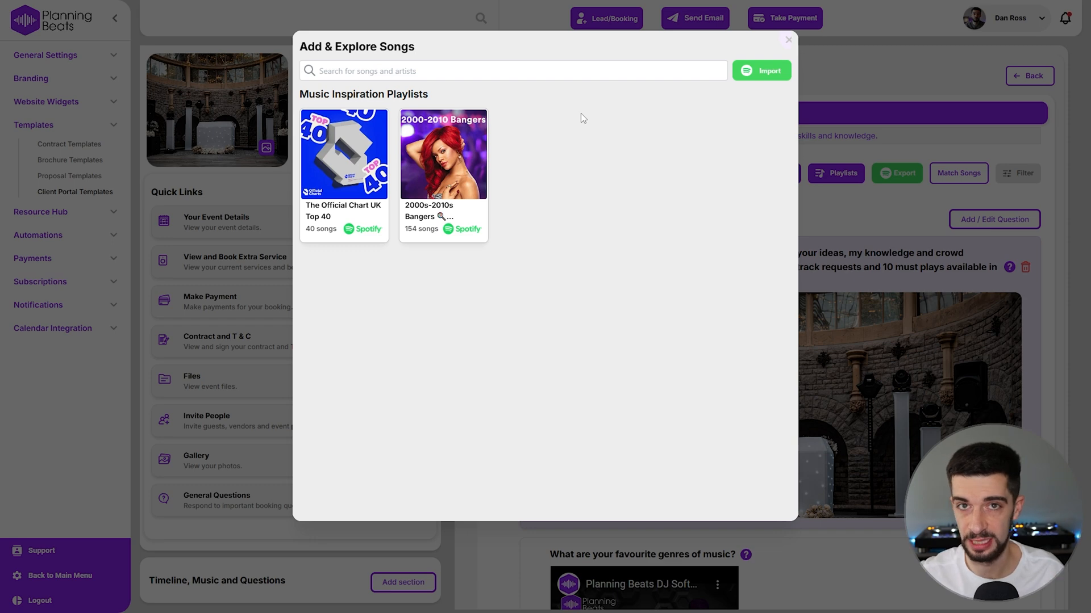
{"action": "left_click", "coordinate": [786, 43]}
{"action": "left_click", "coordinate": [851, 176]}
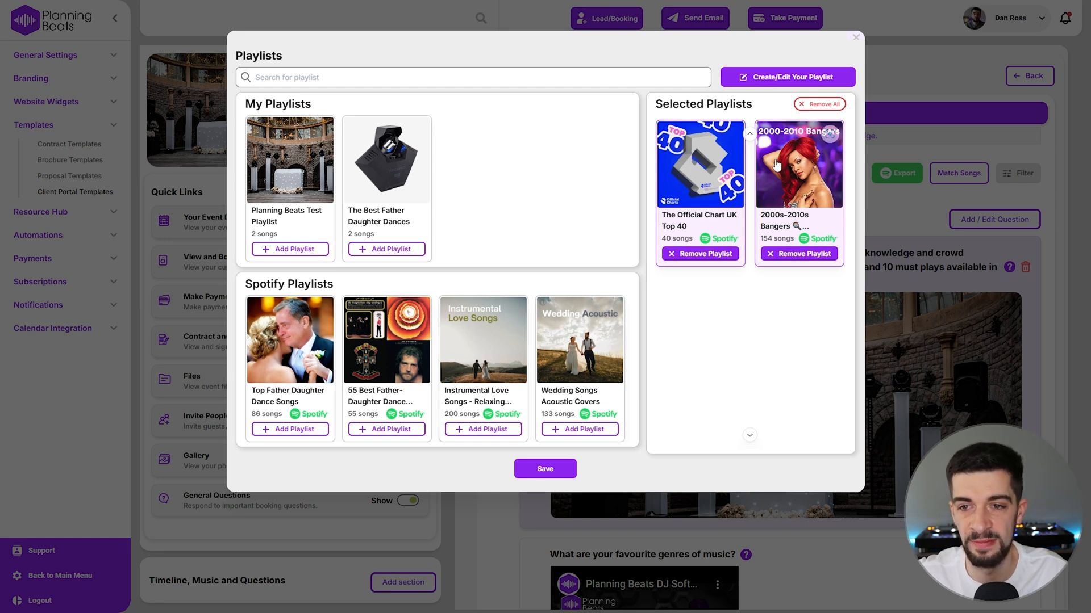
{"action": "left_click", "coordinate": [407, 78]}
{"action": "type", "text": "kisstory"}
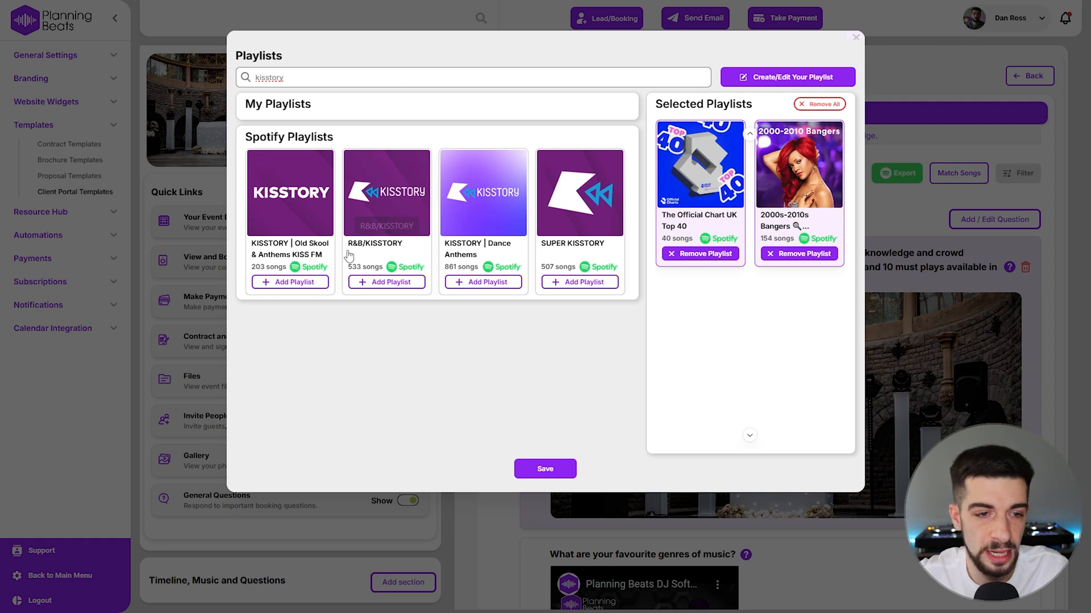
{"action": "left_click", "coordinate": [295, 282]}
{"action": "left_click", "coordinate": [480, 282]}
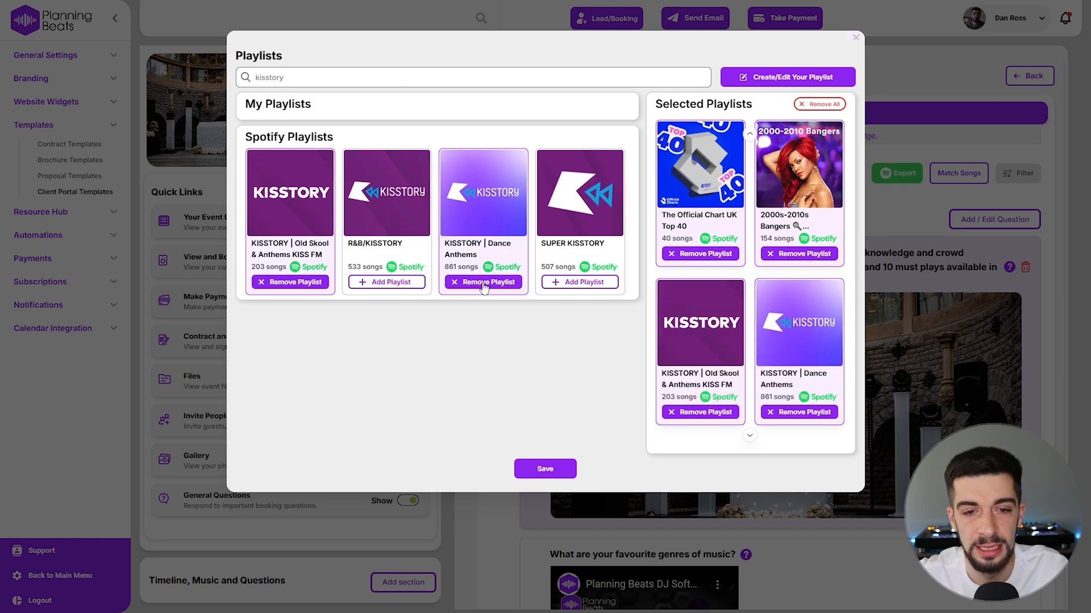
{"action": "left_click", "coordinate": [532, 470]}
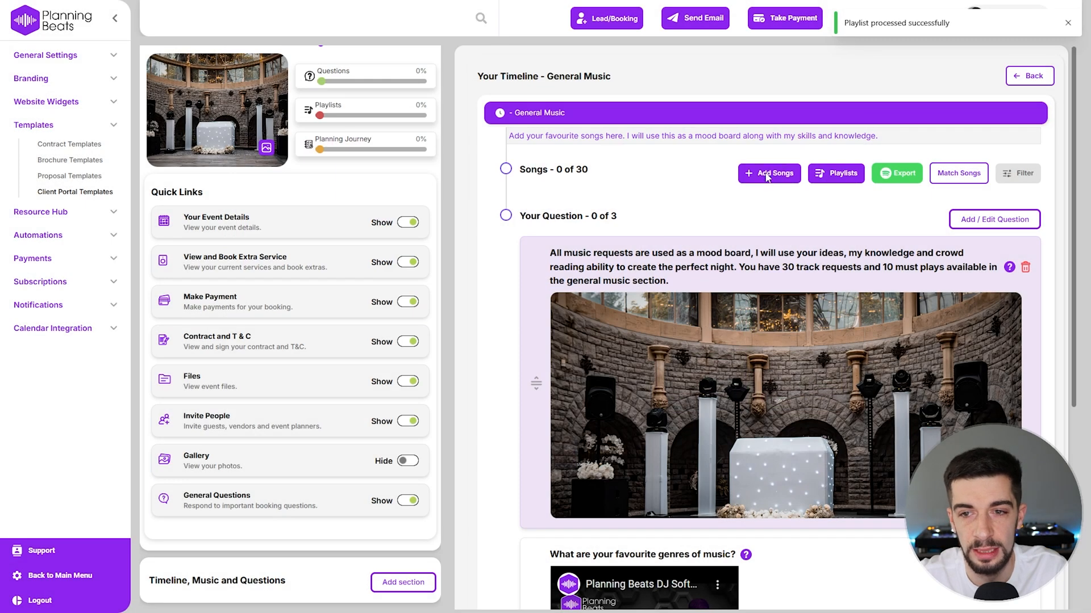
- Review the General Music inspiration playlists and browse the songs in The Official Chart UK Top 40
{"action": "left_click", "coordinate": [771, 174]}
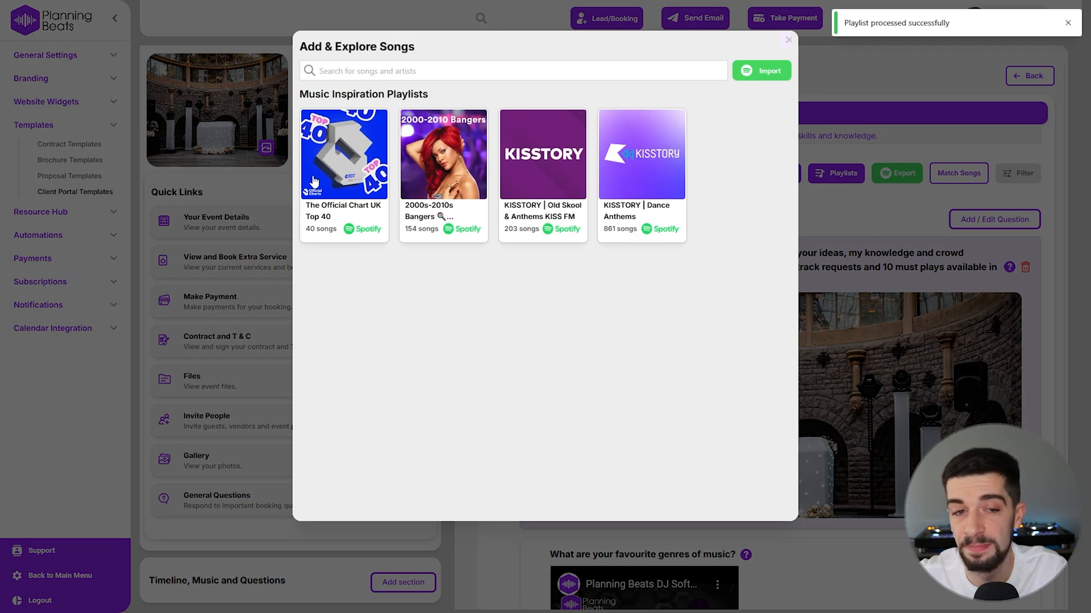
{"action": "left_click", "coordinate": [351, 165]}
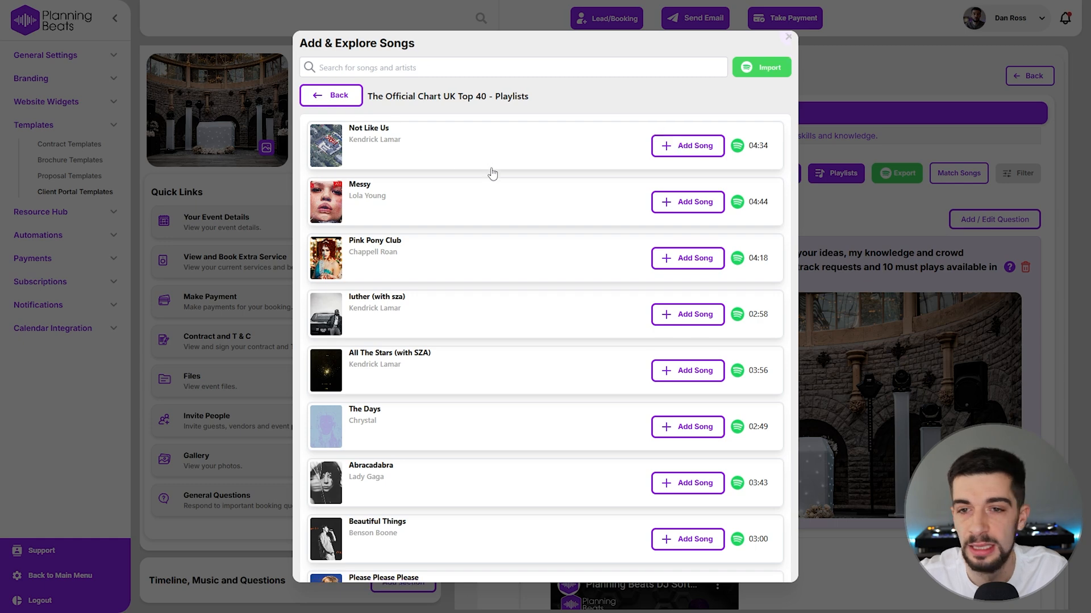
{"action": "scroll", "coordinate": [492, 167], "scroll_direction": "down", "scroll_amount": 9}
{"action": "scroll", "coordinate": [492, 166], "scroll_direction": "down", "scroll_amount": 16}
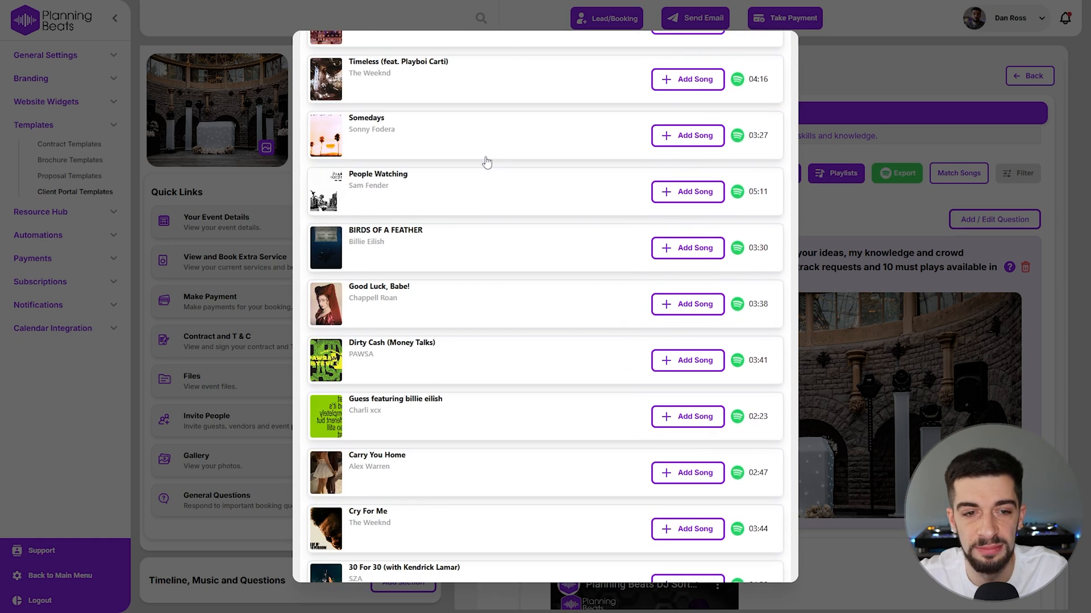
{"action": "scroll", "coordinate": [488, 162], "scroll_direction": "up", "scroll_amount": 20}
{"action": "scroll", "coordinate": [488, 158], "scroll_direction": "up", "scroll_amount": 2}
{"action": "left_click", "coordinate": [321, 100]}
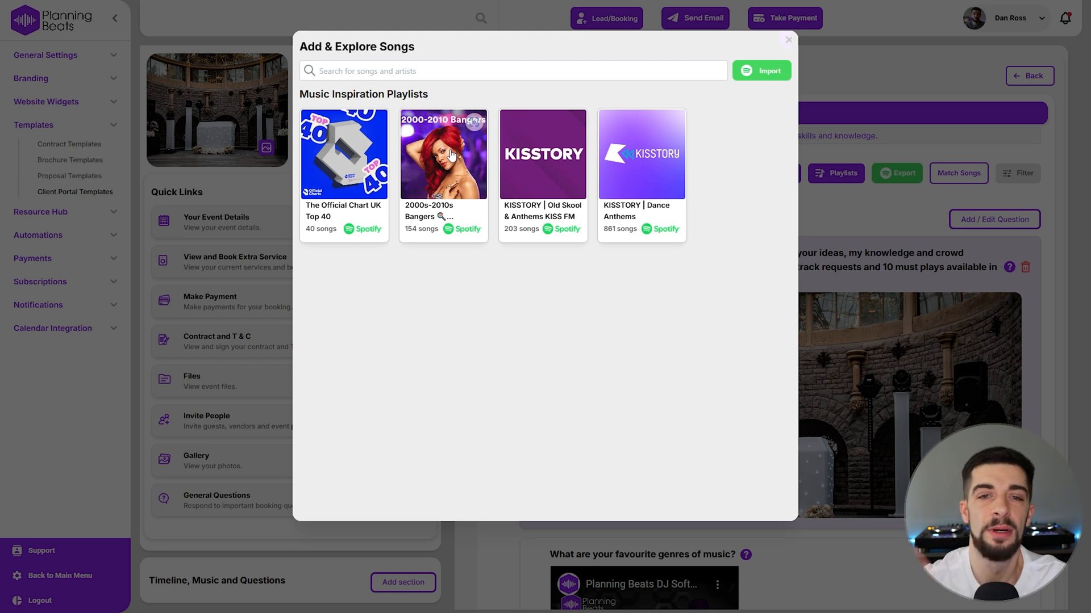
{"action": "left_click", "coordinate": [787, 40]}
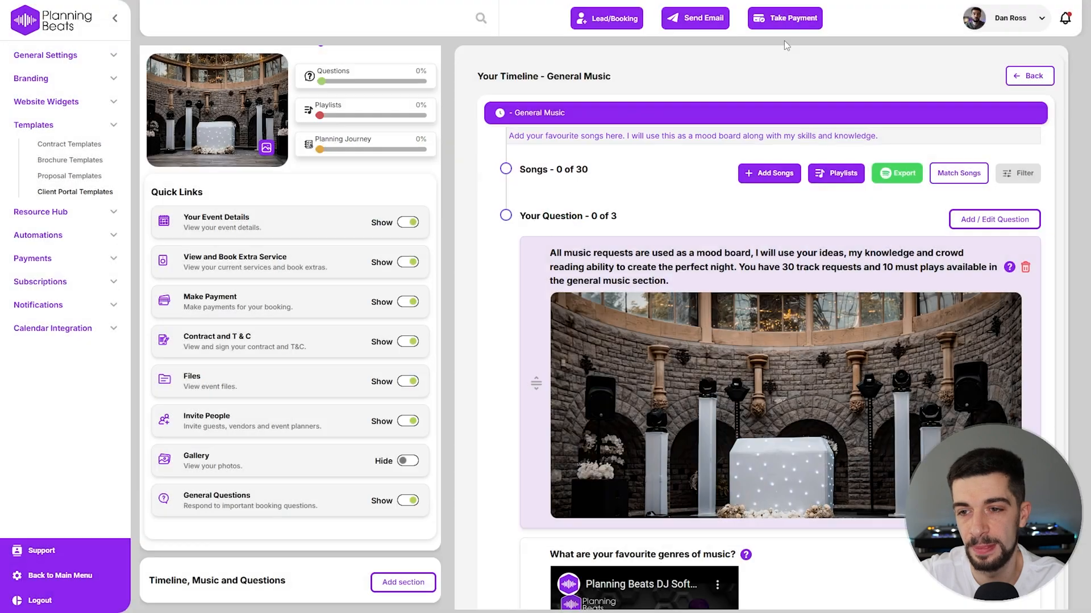
- Search the section's playlists for "australi" and open Best Australian Songs to view its tracks
{"action": "left_click", "coordinate": [835, 173]}
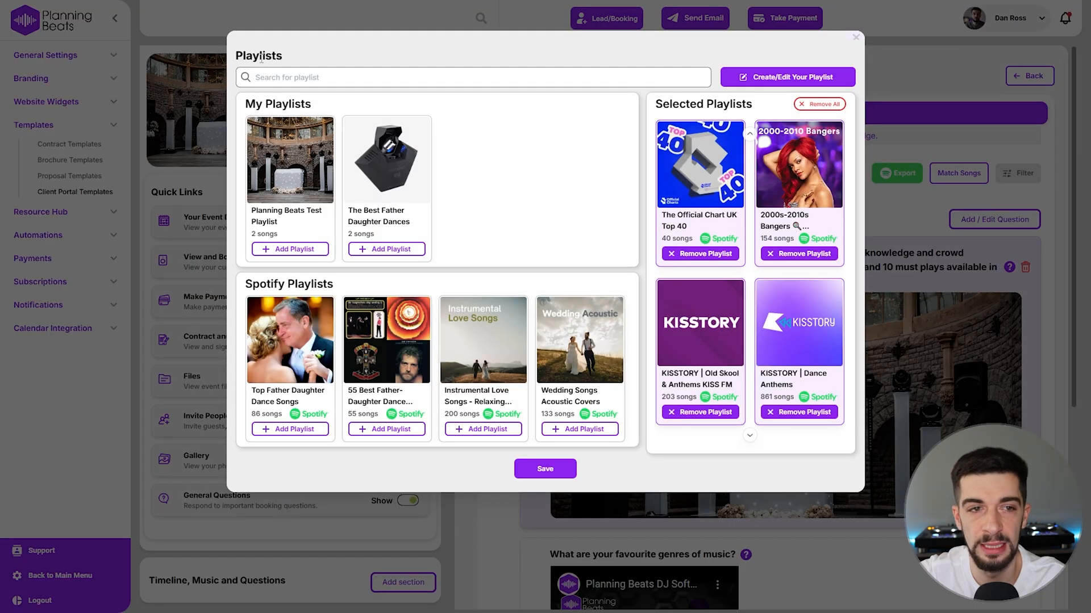
{"action": "left_click", "coordinate": [307, 77]}
{"action": "type", "text": "australi"}
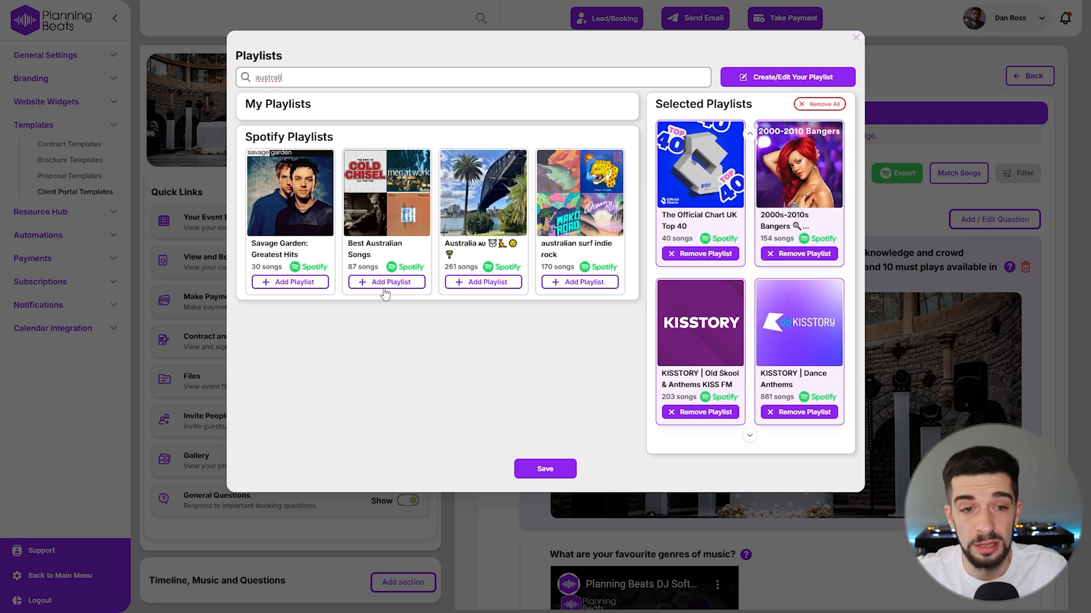
{"action": "left_click", "coordinate": [360, 205]}
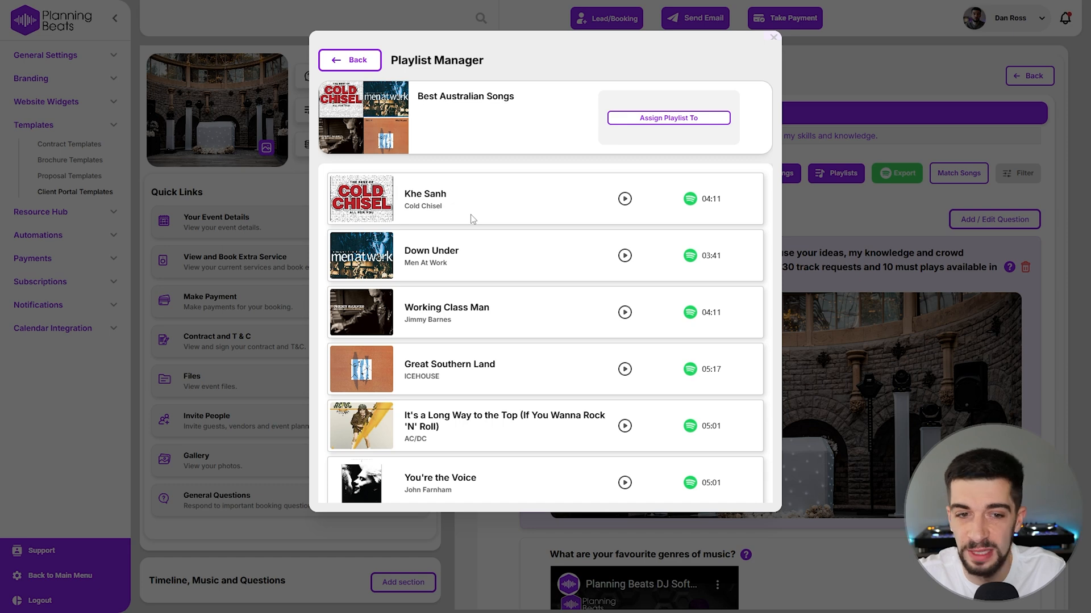
- Browse the tracks in Best Australian Songs and add the playlist to General Music's selected playlists
{"action": "scroll", "coordinate": [471, 213], "scroll_direction": "down", "scroll_amount": 2}
{"action": "scroll", "coordinate": [397, 219], "scroll_direction": "up", "scroll_amount": 2}
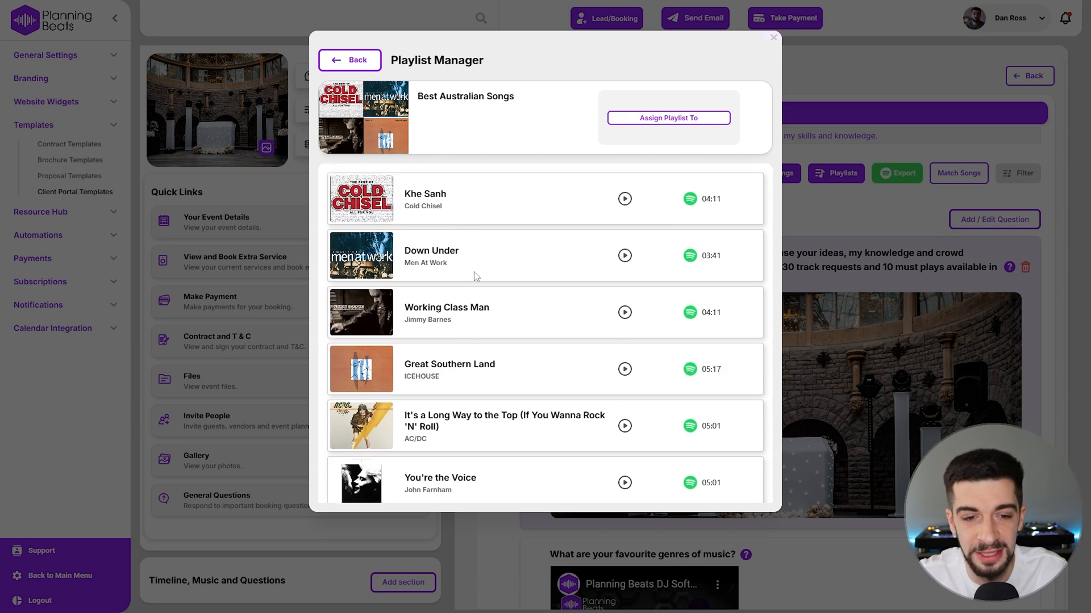
{"action": "scroll", "coordinate": [476, 261], "scroll_direction": "down", "scroll_amount": 8}
{"action": "scroll", "coordinate": [476, 277], "scroll_direction": "down", "scroll_amount": 6}
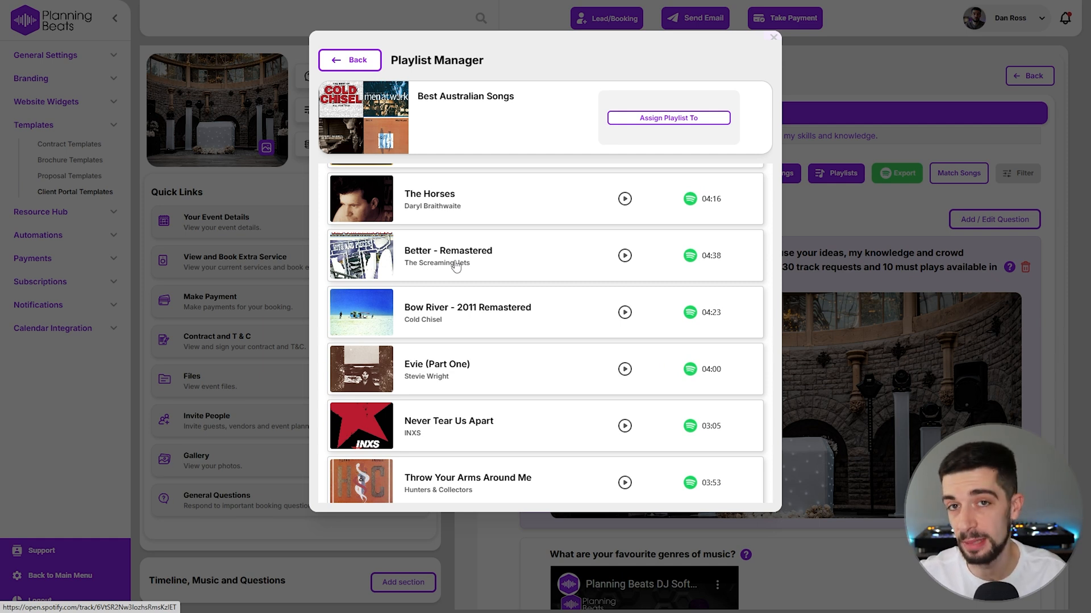
{"action": "left_click", "coordinate": [352, 60]}
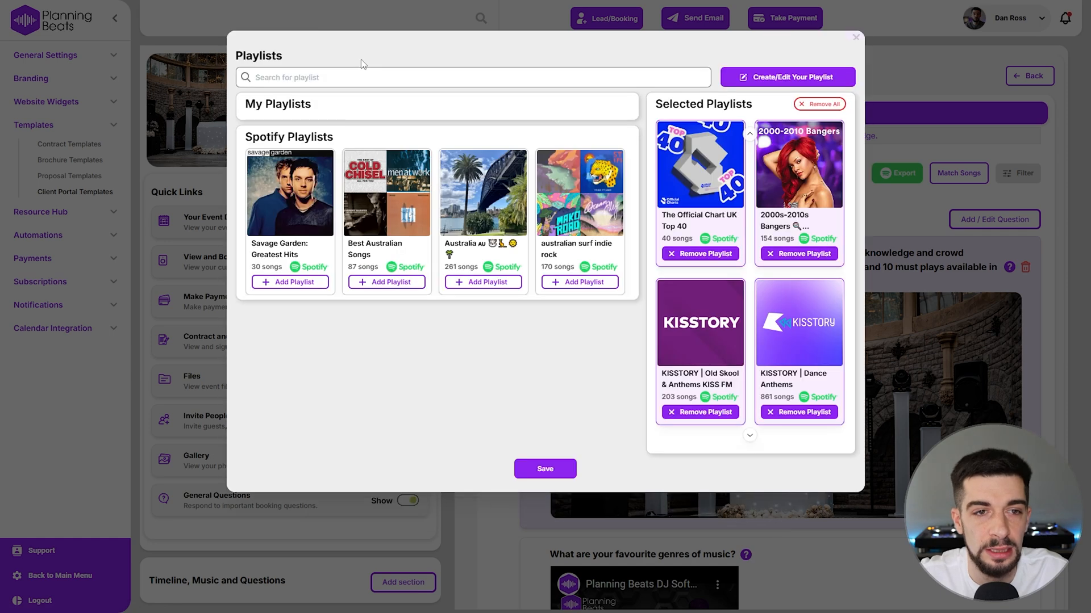
{"action": "left_click", "coordinate": [391, 284]}
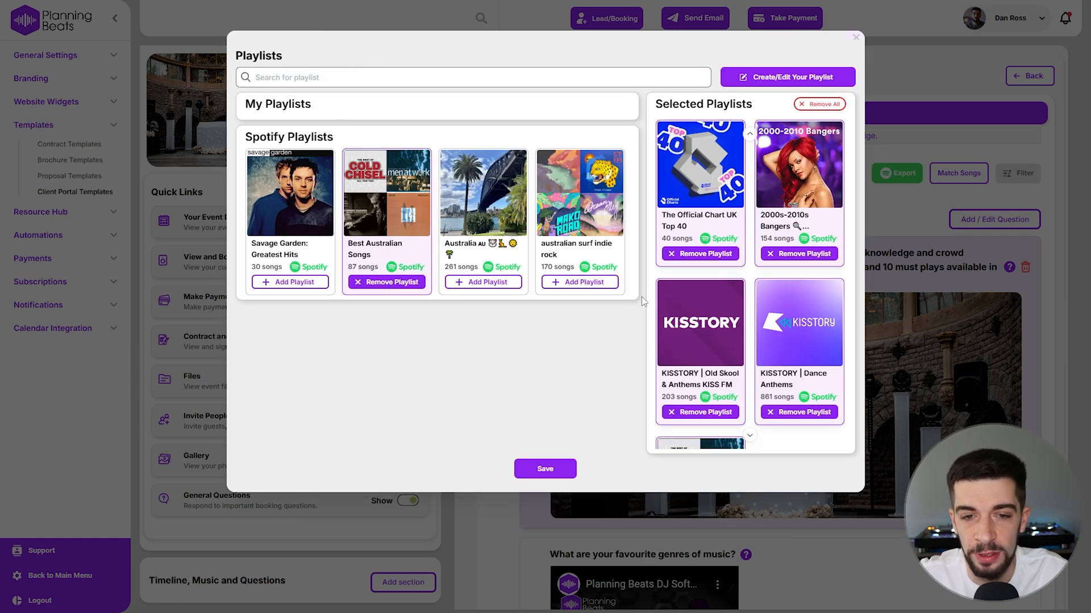
- Search the playlists for "usa top 100", add Top 100: USA On Apple Music, save, and check General Music's inspiration playlists
{"action": "left_click", "coordinate": [329, 77]}
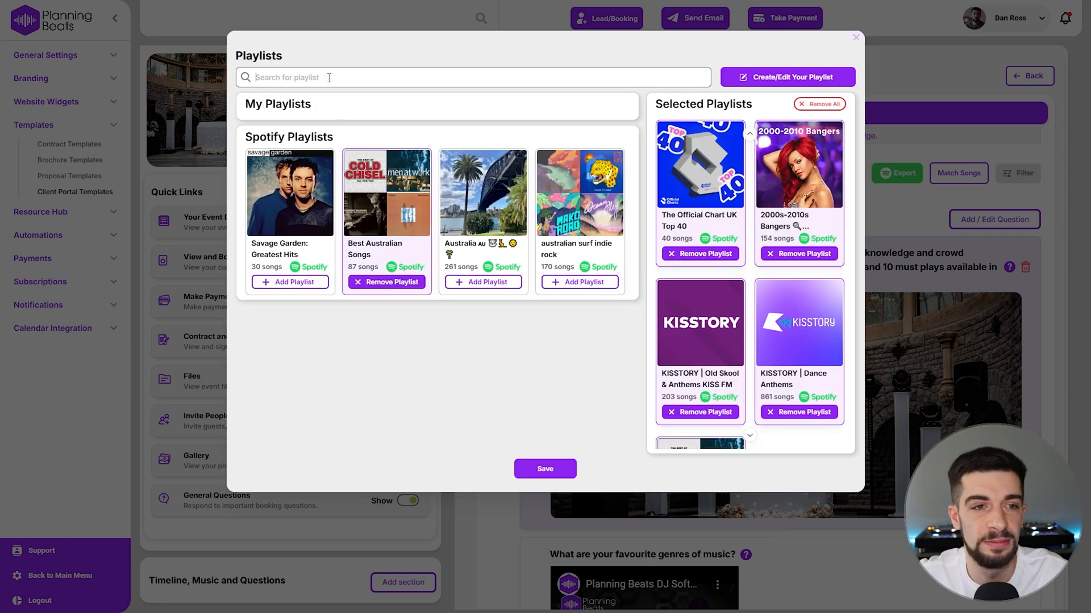
{"action": "type", "text": "usa top 100"}
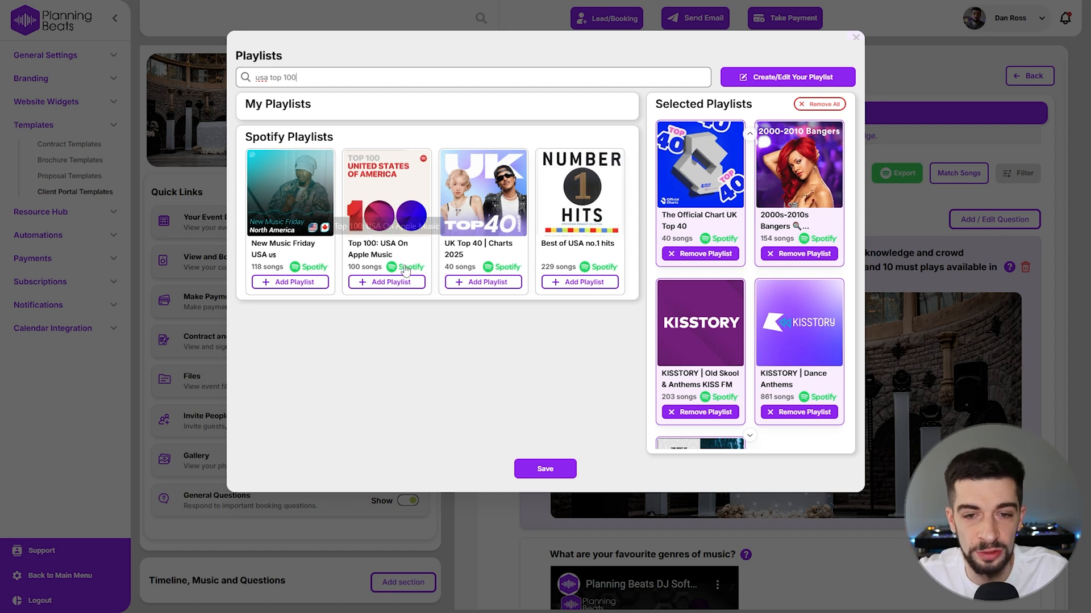
{"action": "left_click", "coordinate": [398, 283]}
{"action": "left_click", "coordinate": [547, 475]}
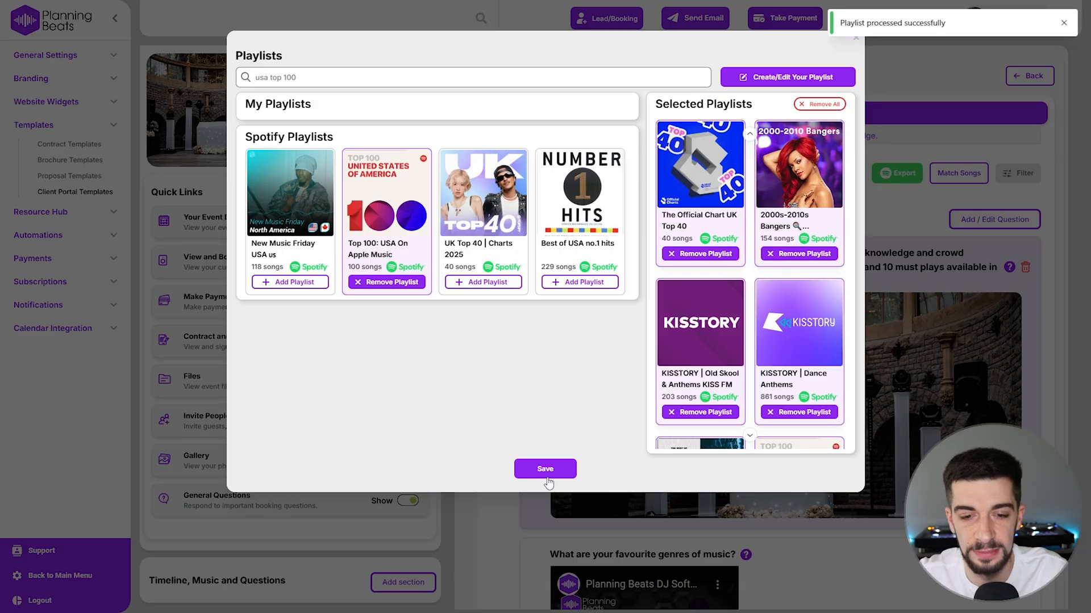
{"action": "left_click", "coordinate": [856, 38]}
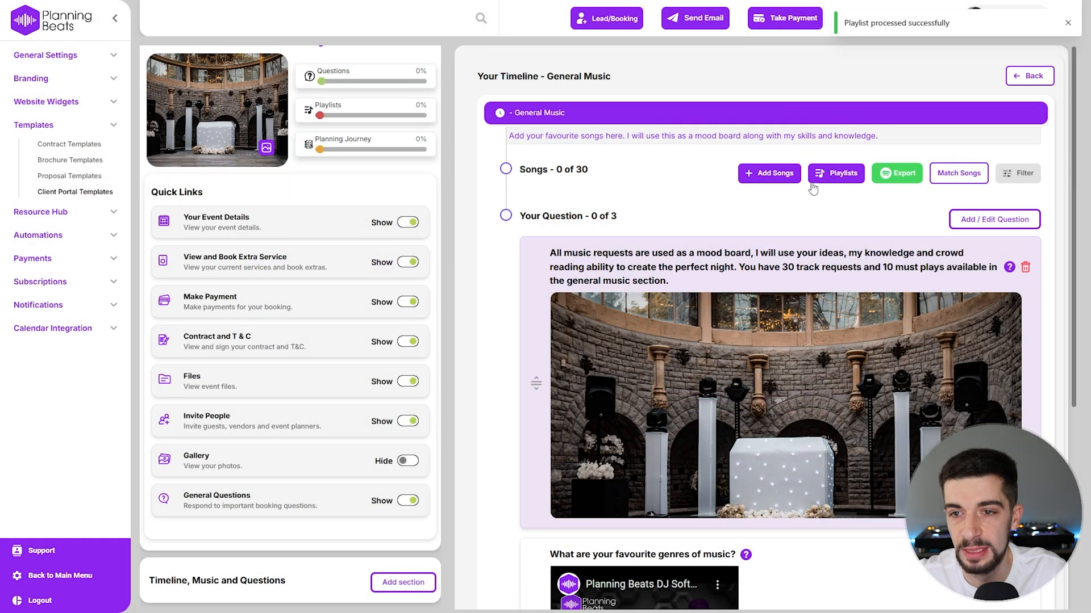
{"action": "left_click", "coordinate": [769, 173]}
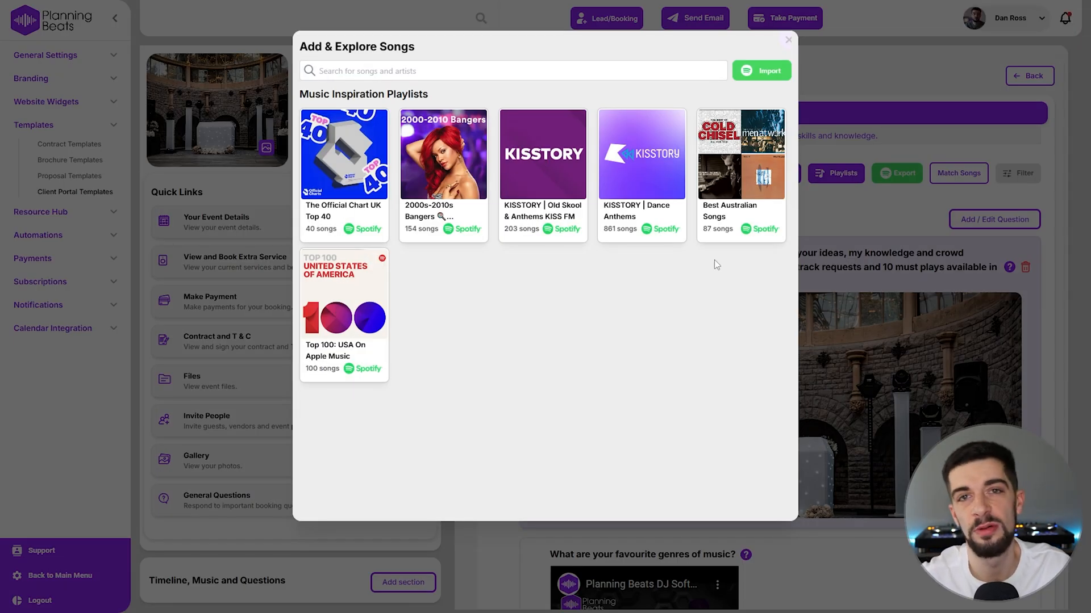
{"action": "left_click", "coordinate": [788, 44]}
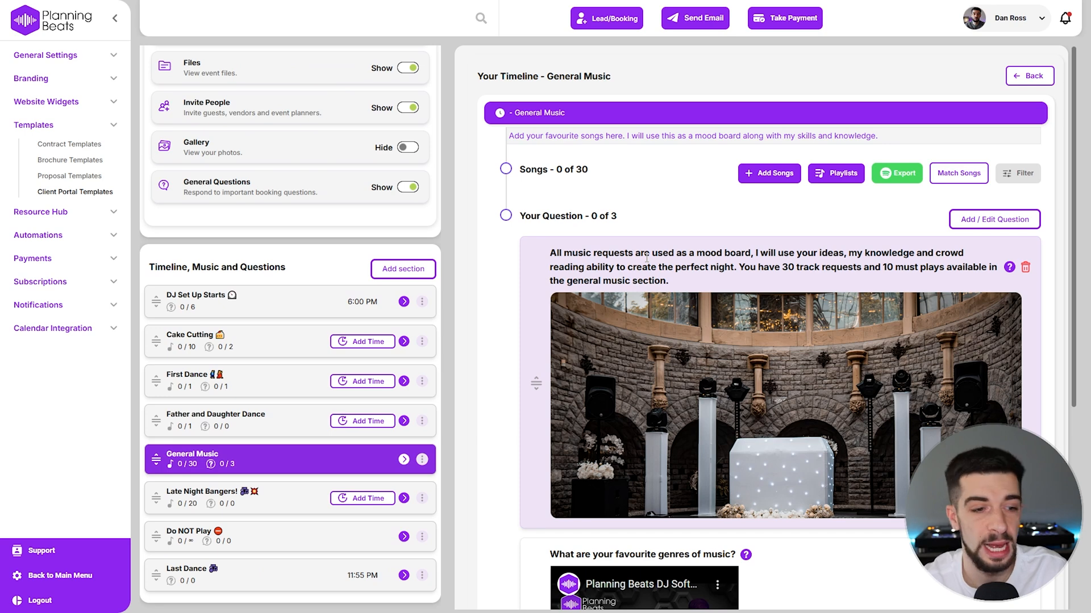
- Review the First Dance section's selected playlists, remove UK Top 40 - 21st February 2025, and save the selection
{"action": "left_click", "coordinate": [239, 380]}
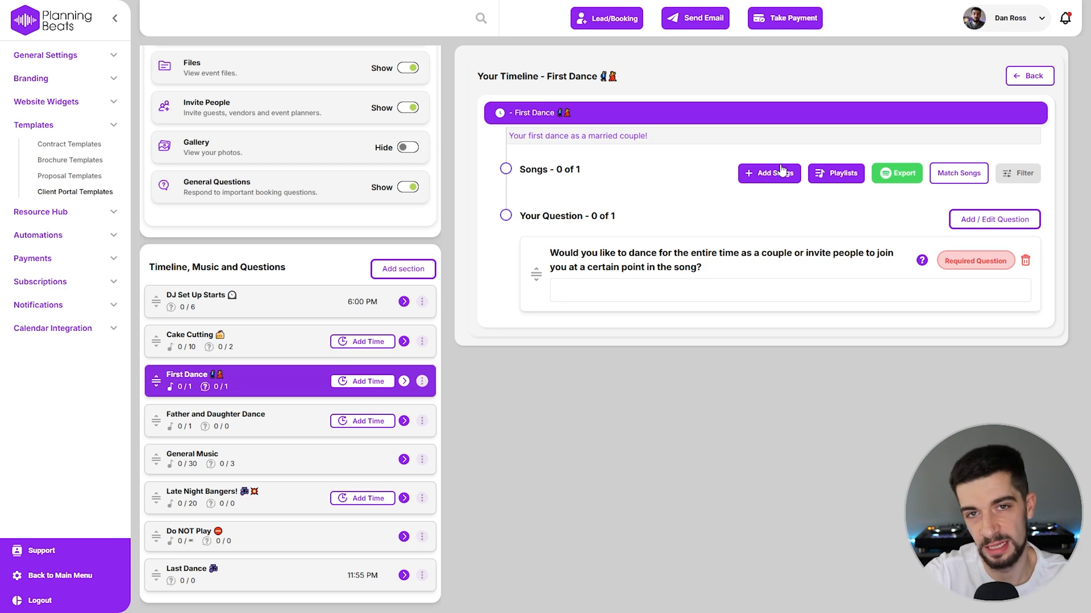
{"action": "left_click", "coordinate": [818, 174]}
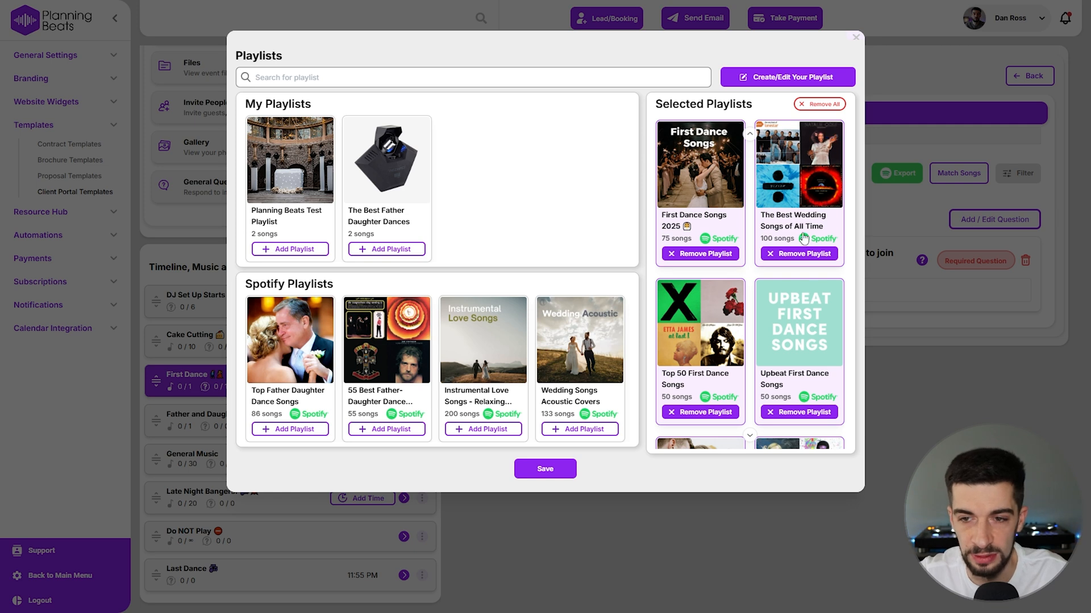
{"action": "left_click", "coordinate": [750, 436]}
{"action": "left_click", "coordinate": [751, 437]}
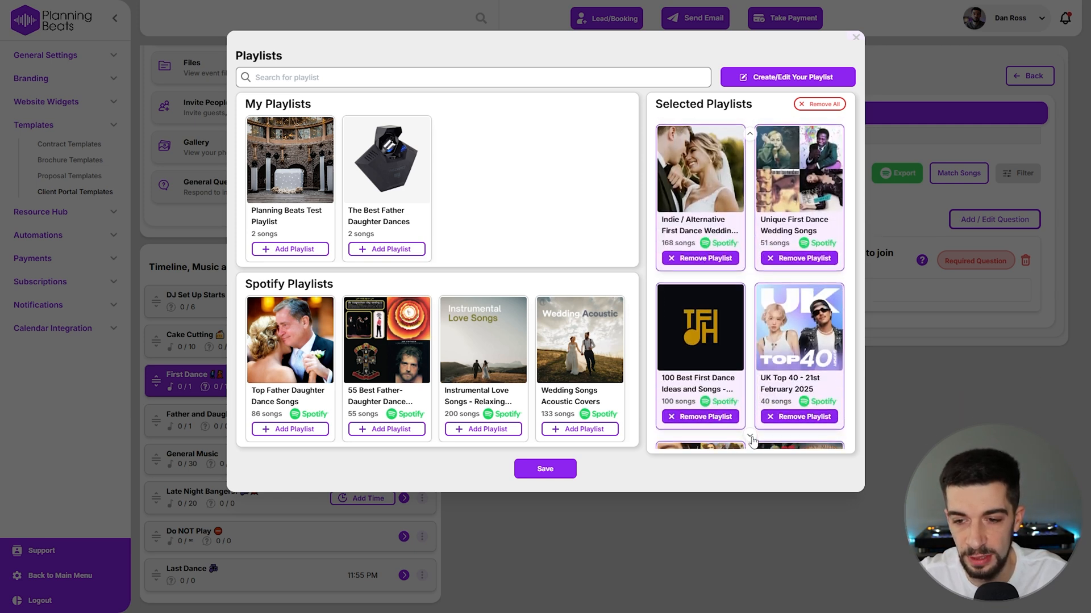
{"action": "left_click", "coordinate": [751, 437]}
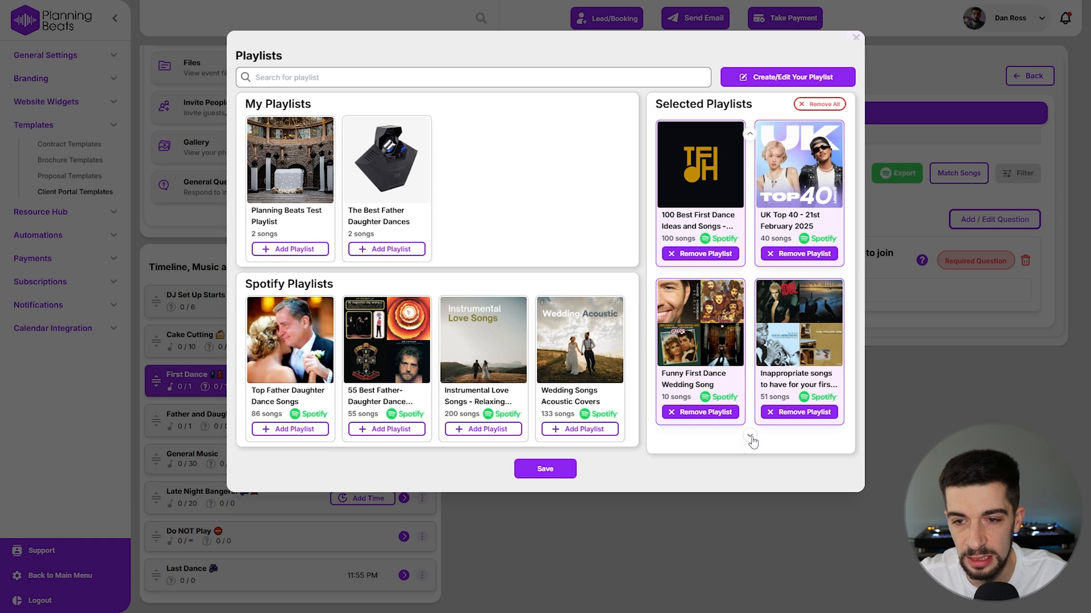
{"action": "left_click", "coordinate": [805, 254]}
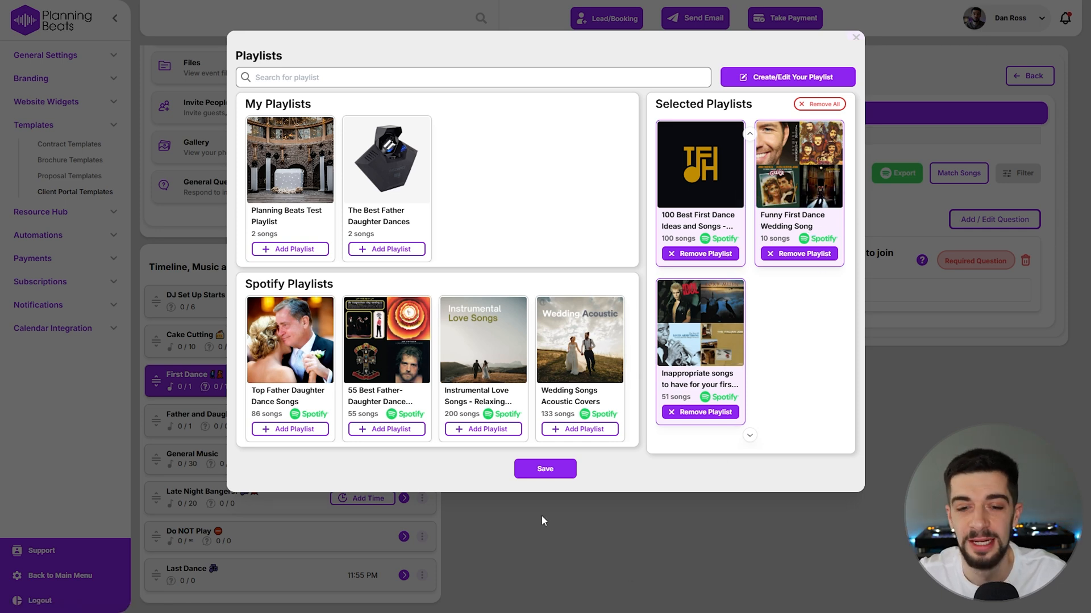
{"action": "left_click", "coordinate": [533, 470]}
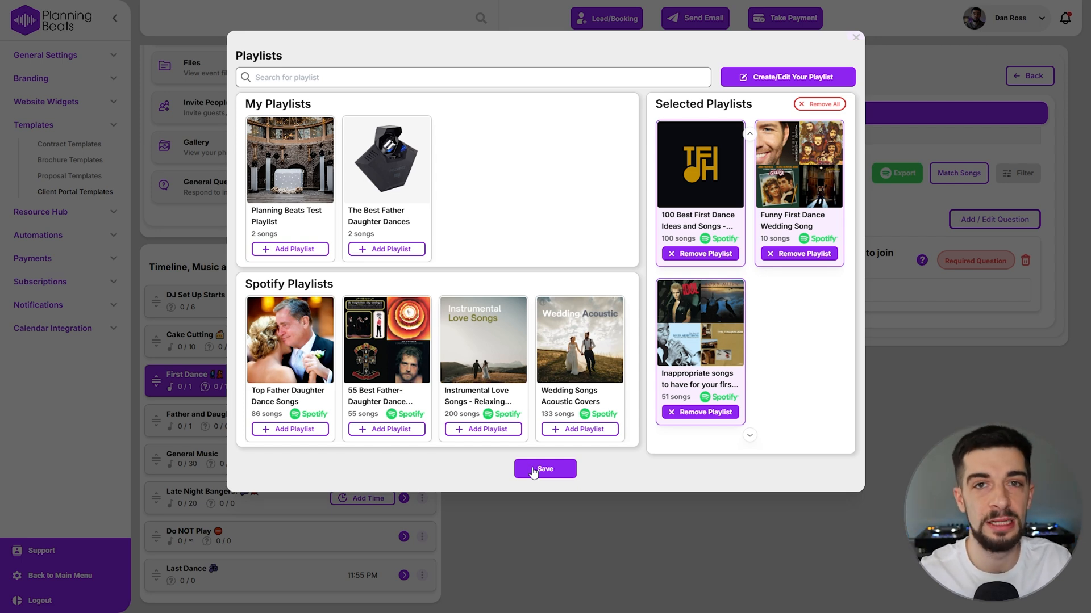
{"action": "left_click", "coordinate": [857, 38]}
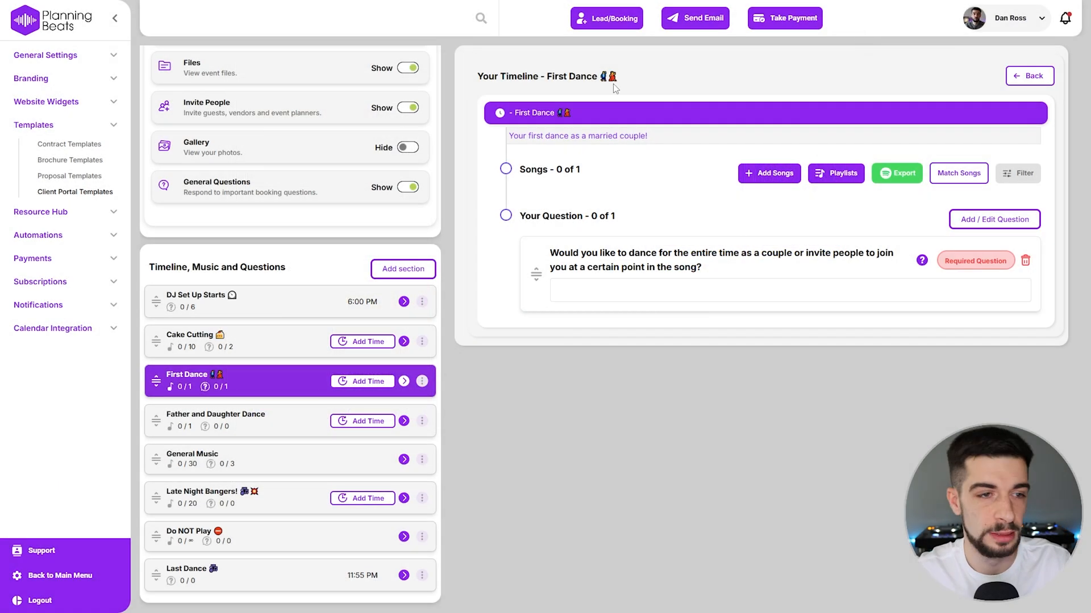
- Return to the main bookings list and open the booking manager for The Big Wedding Event
{"action": "left_click", "coordinate": [31, 572]}
{"action": "left_click", "coordinate": [50, 109]}
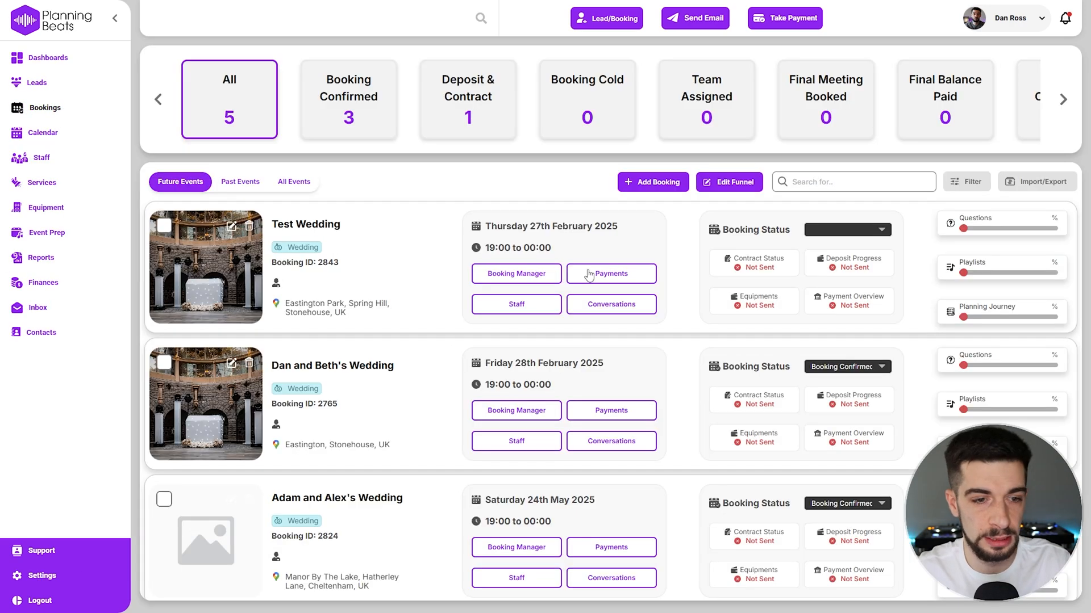
{"action": "scroll", "coordinate": [531, 406], "scroll_direction": "down", "scroll_amount": 5}
{"action": "left_click", "coordinate": [531, 489]}
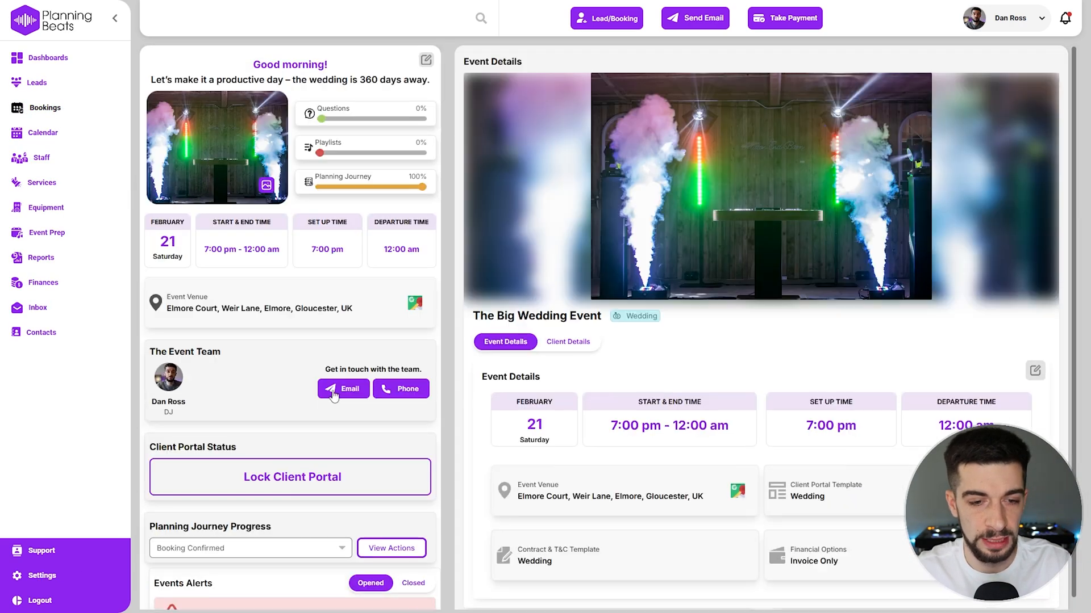
- Add a section to the wedding timeline titled "Fireworks" with the description "Lets go outside"
{"action": "scroll", "coordinate": [324, 392], "scroll_direction": "down", "scroll_amount": 10}
{"action": "left_click", "coordinate": [403, 543]}
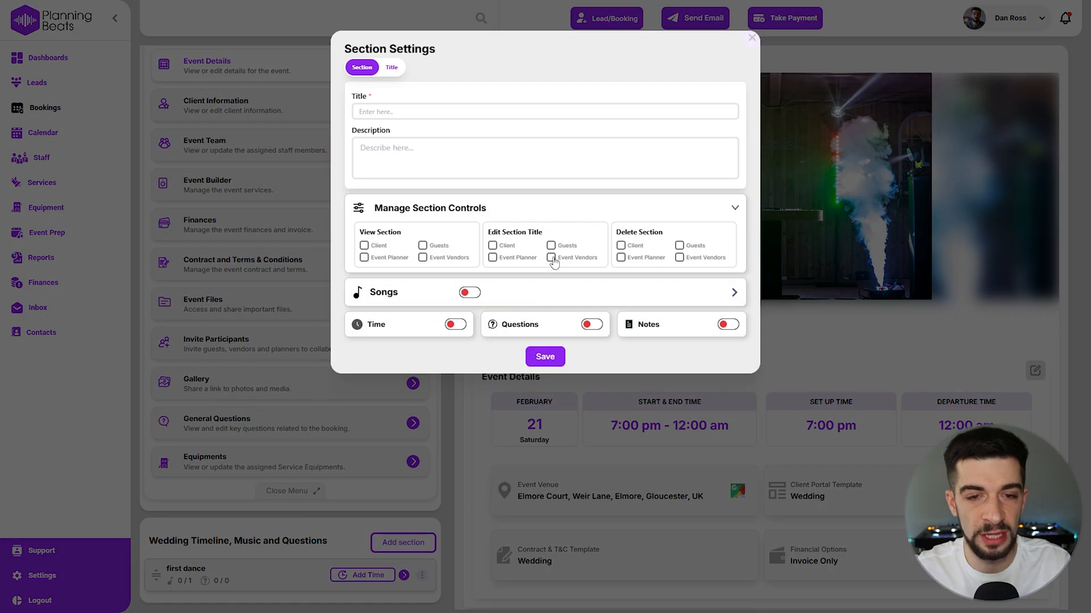
{"action": "left_click", "coordinate": [421, 111]}
{"action": "type", "text": "Fire"}
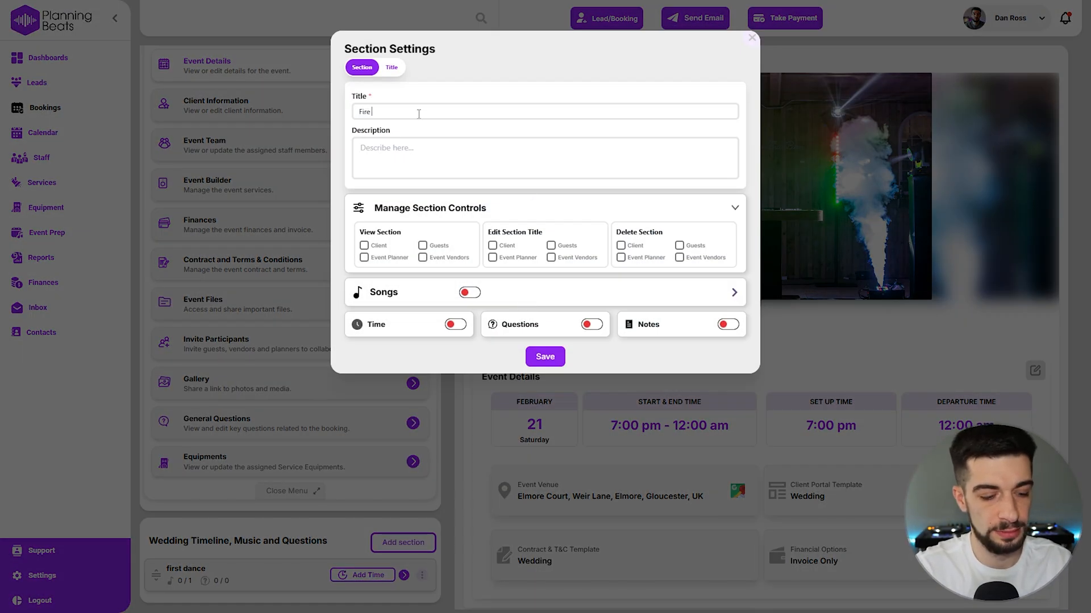
{"action": "type", "text": "workLets "}
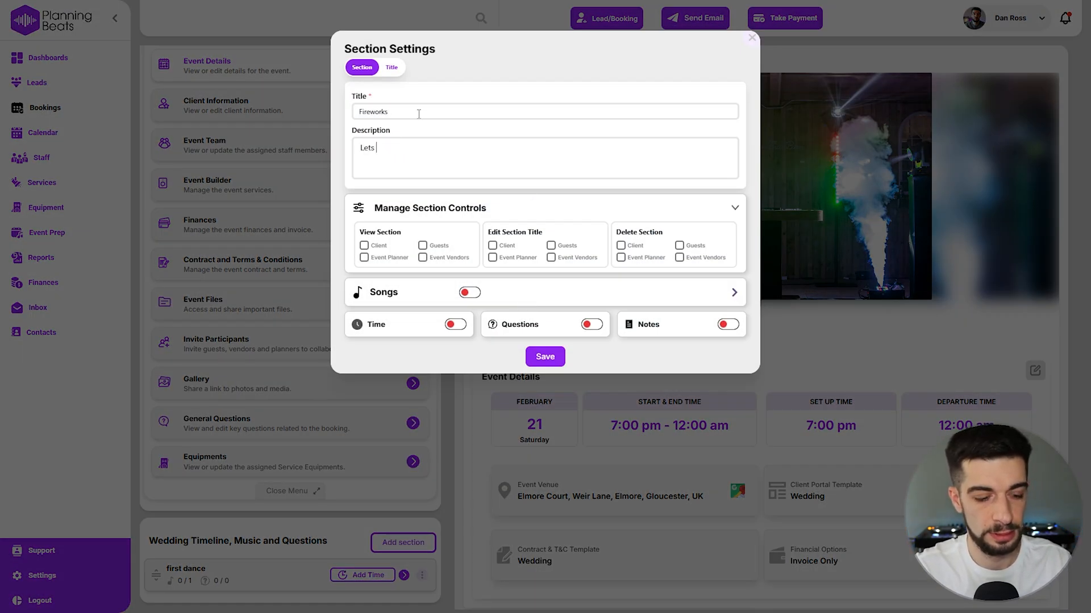
{"action": "type", "text": "go outside"}
- Allow the client, event planner and event vendors to view the Fireworks section and edit its title
{"action": "left_click", "coordinate": [364, 245]}
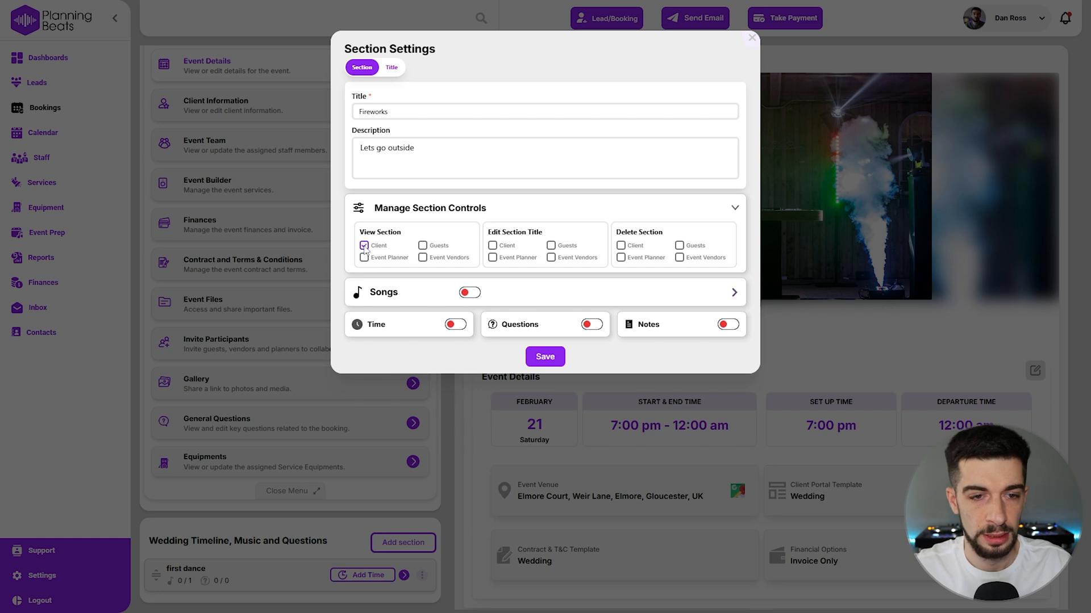
{"action": "left_click", "coordinate": [364, 257]}
{"action": "left_click", "coordinate": [423, 257]}
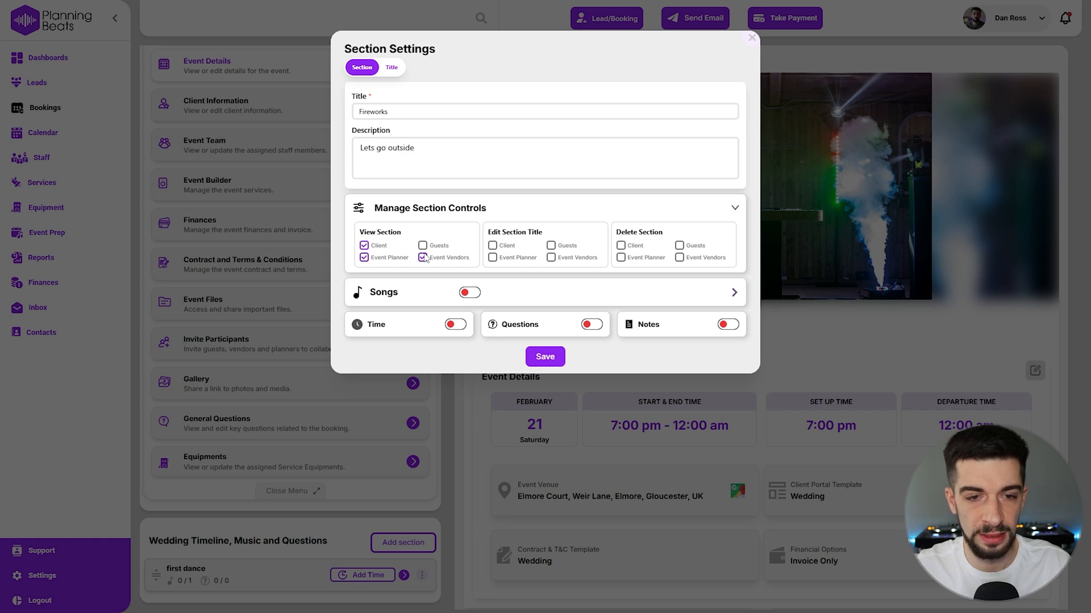
{"action": "left_click", "coordinate": [492, 246]}
{"action": "left_click", "coordinate": [493, 257]}
{"action": "left_click", "coordinate": [549, 259]}
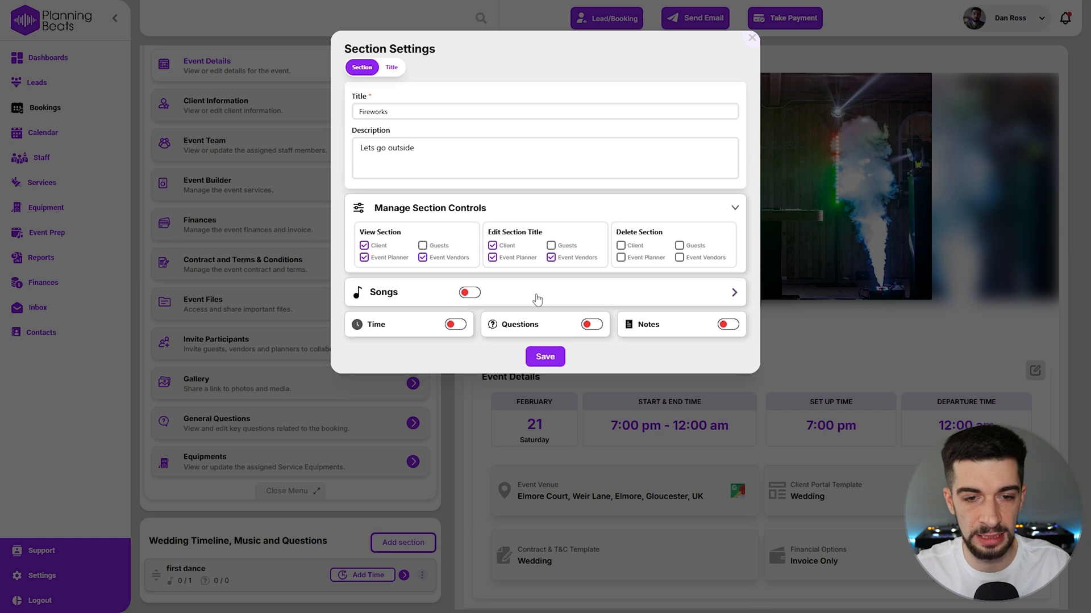
- Enable songs and time for the Fireworks section, leaving both song limits at 0, and save the section
{"action": "left_click", "coordinate": [467, 294]}
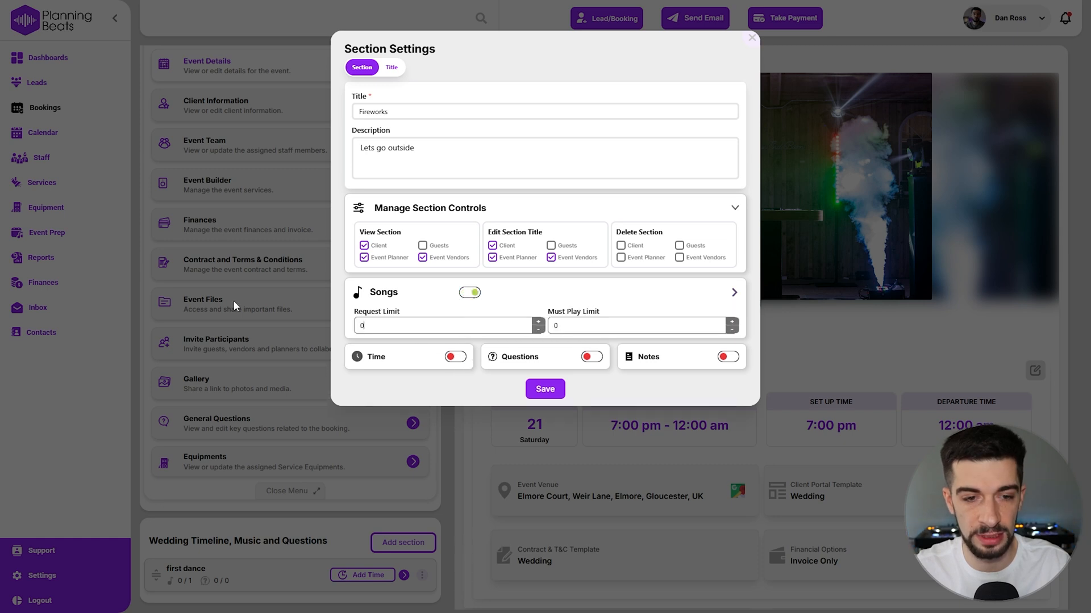
{"action": "left_click", "coordinate": [379, 324]}
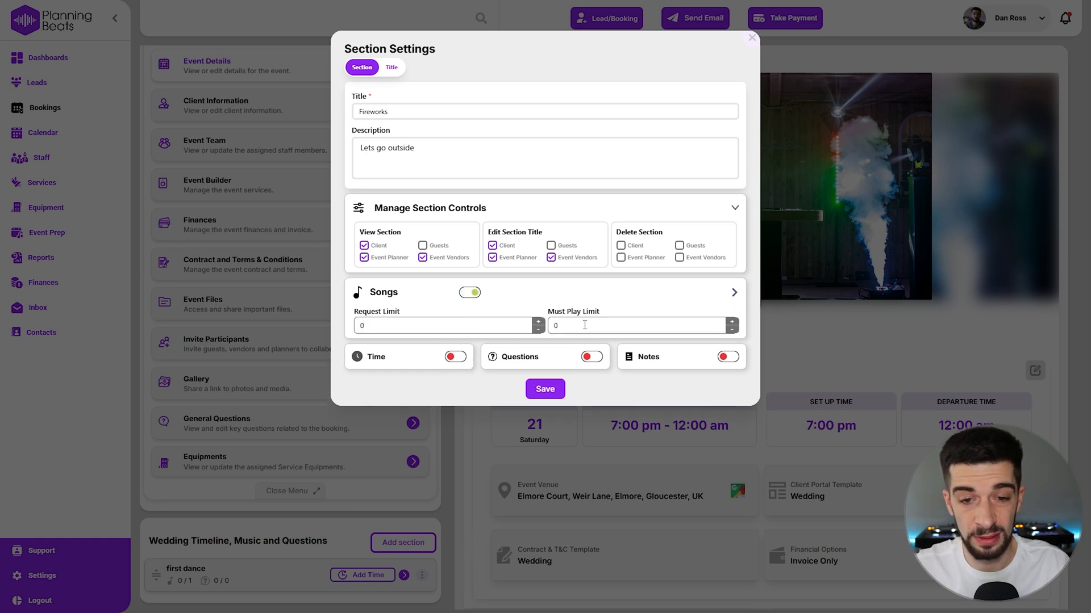
{"action": "left_click", "coordinate": [451, 357]}
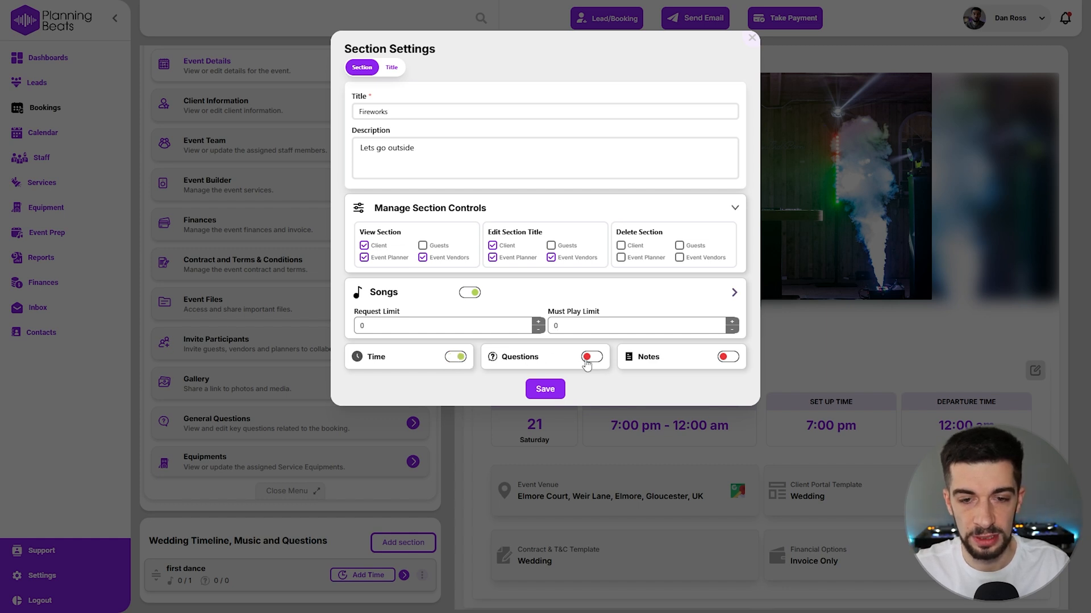
{"action": "left_click", "coordinate": [560, 392]}
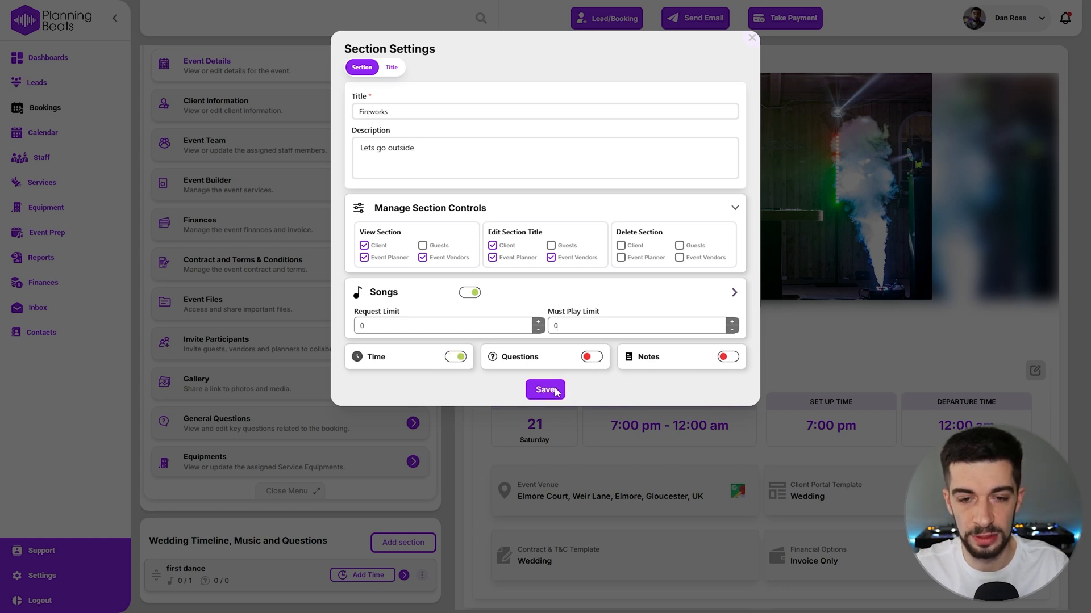
{"action": "scroll", "coordinate": [388, 374], "scroll_direction": "down", "scroll_amount": 1}
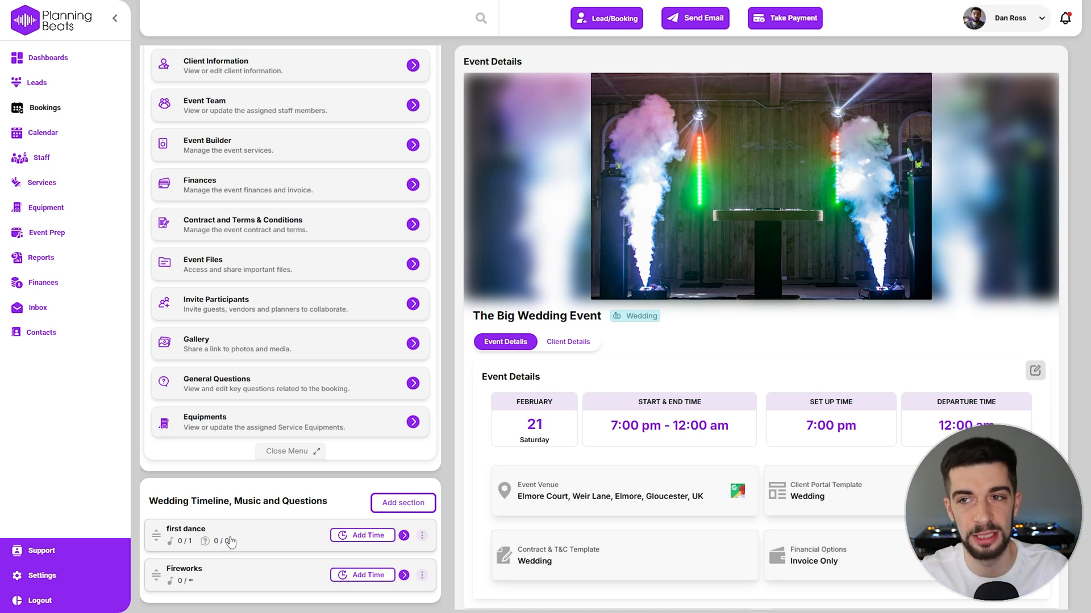
- Review the available Planning Journey Progress stages for the event and choose Booking Confirmed
{"action": "scroll", "coordinate": [207, 426], "scroll_direction": "up", "scroll_amount": 10}
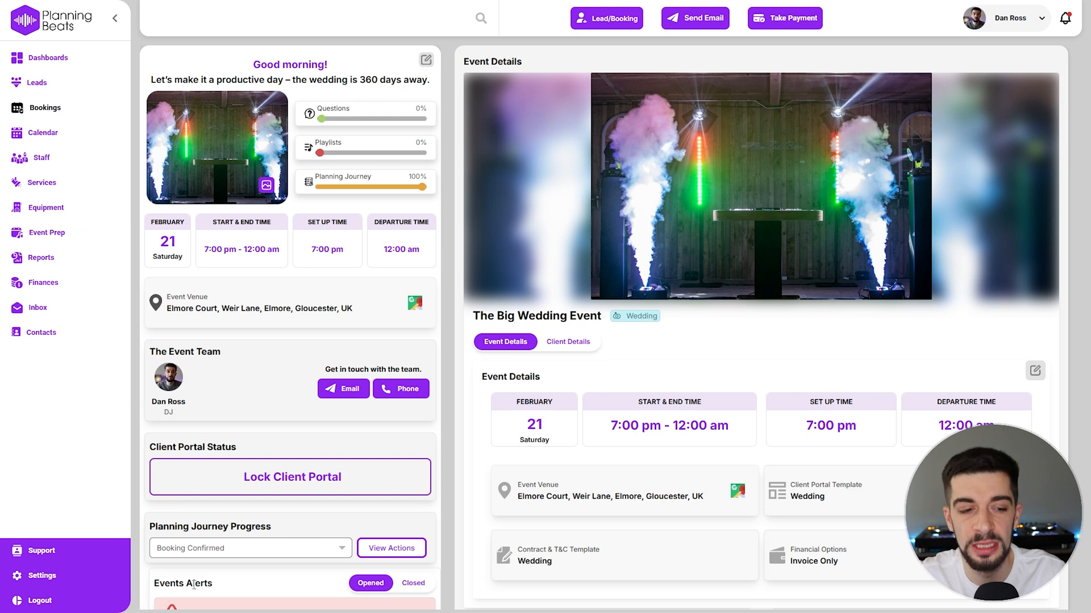
{"action": "left_click", "coordinate": [205, 548]}
{"action": "scroll", "coordinate": [216, 486], "scroll_direction": "down", "scroll_amount": 3}
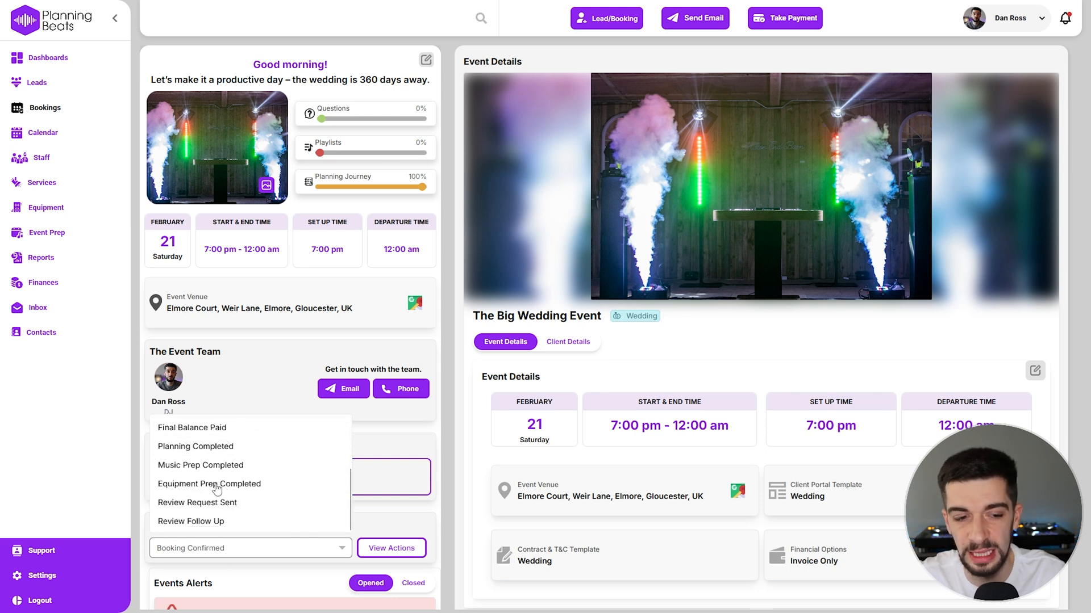
{"action": "scroll", "coordinate": [216, 500], "scroll_direction": "up", "scroll_amount": 3}
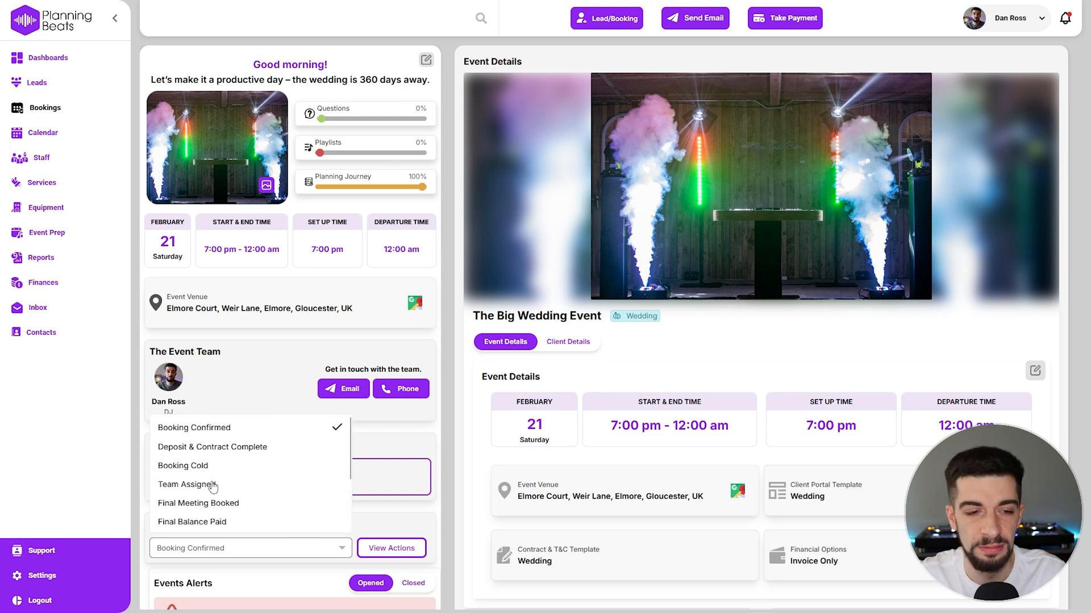
{"action": "left_click", "coordinate": [199, 428]}
{"action": "scroll", "coordinate": [318, 500], "scroll_direction": "down", "scroll_amount": 3}
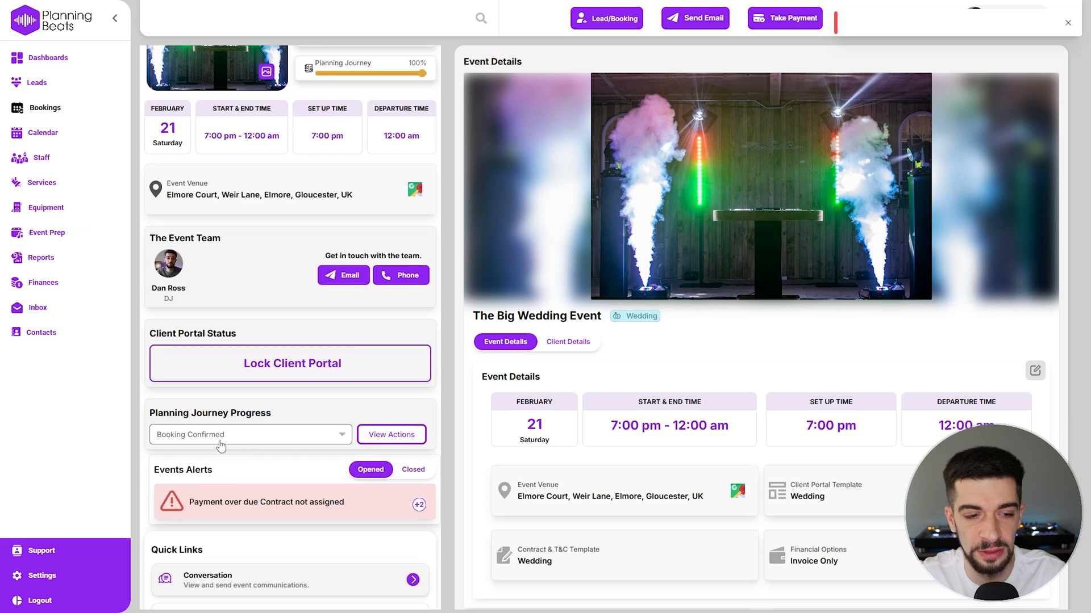
{"action": "scroll", "coordinate": [216, 438], "scroll_direction": "up", "scroll_amount": 3}
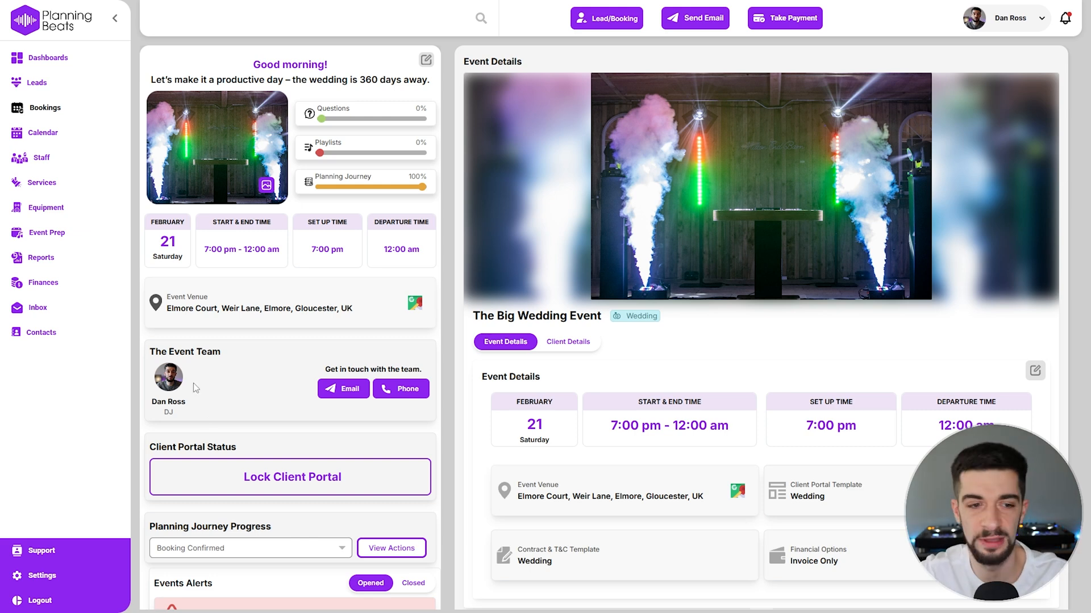
- Set the Fireworks section's time in the wedding timeline to 19:00 and save it
{"action": "scroll", "coordinate": [193, 383], "scroll_direction": "down", "scroll_amount": 10}
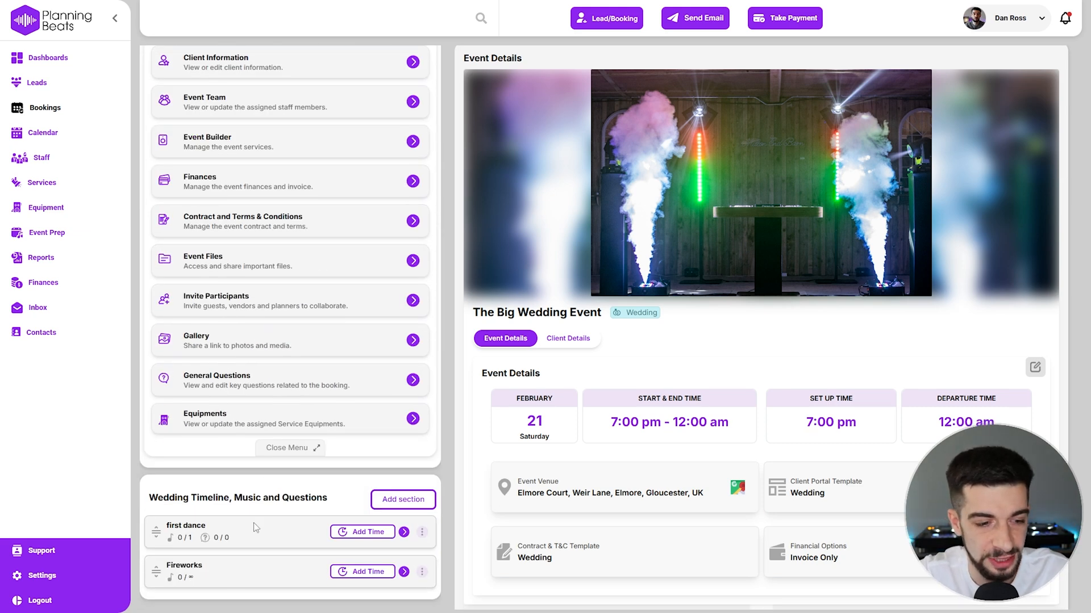
{"action": "left_click", "coordinate": [348, 574]}
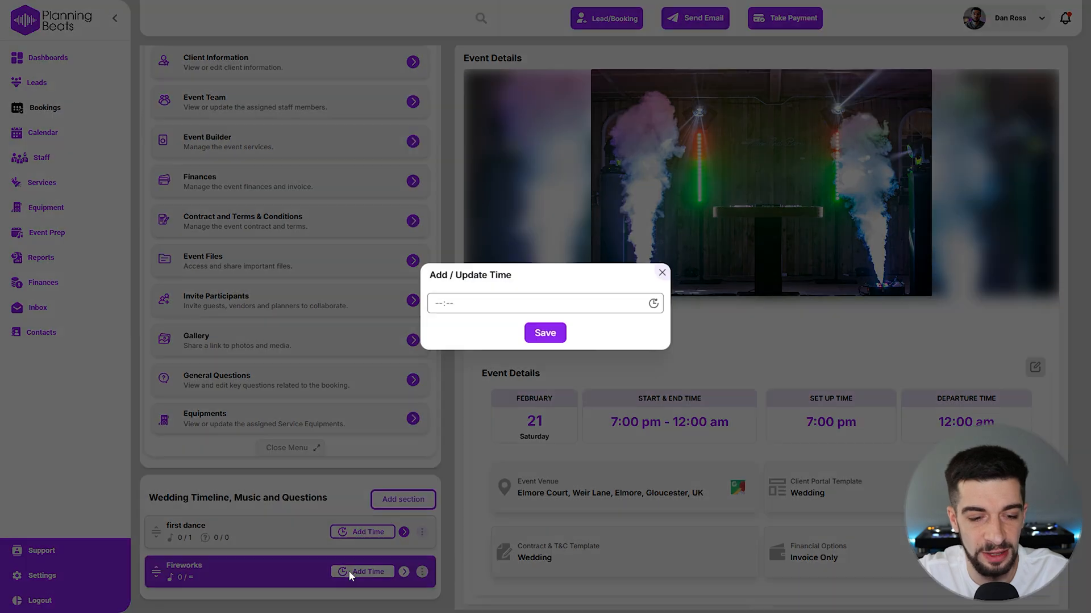
{"action": "left_click", "coordinate": [433, 307]}
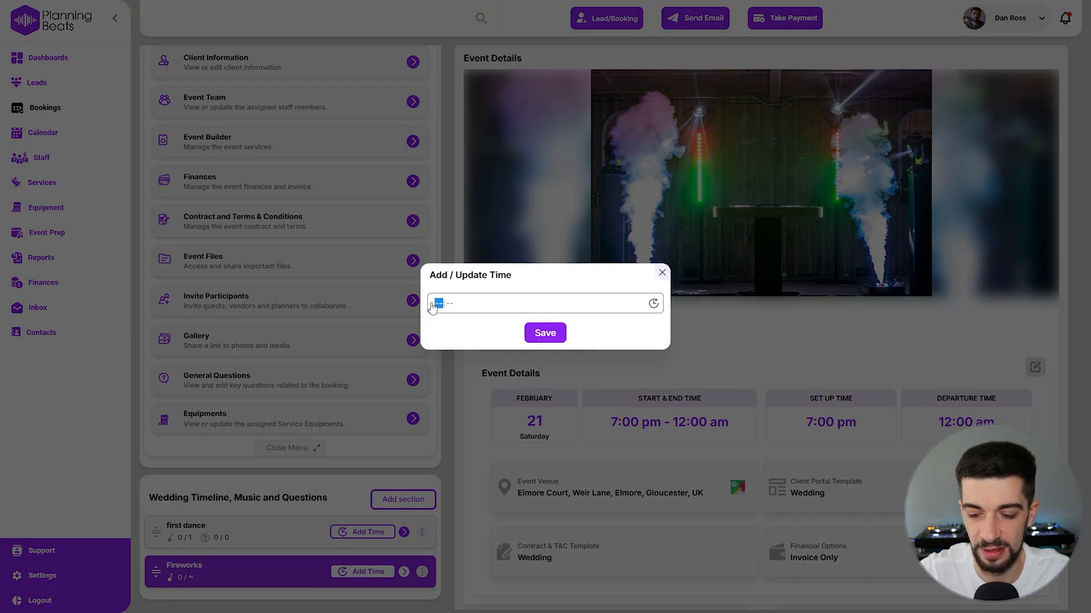
{"action": "type", "text": "1900"}
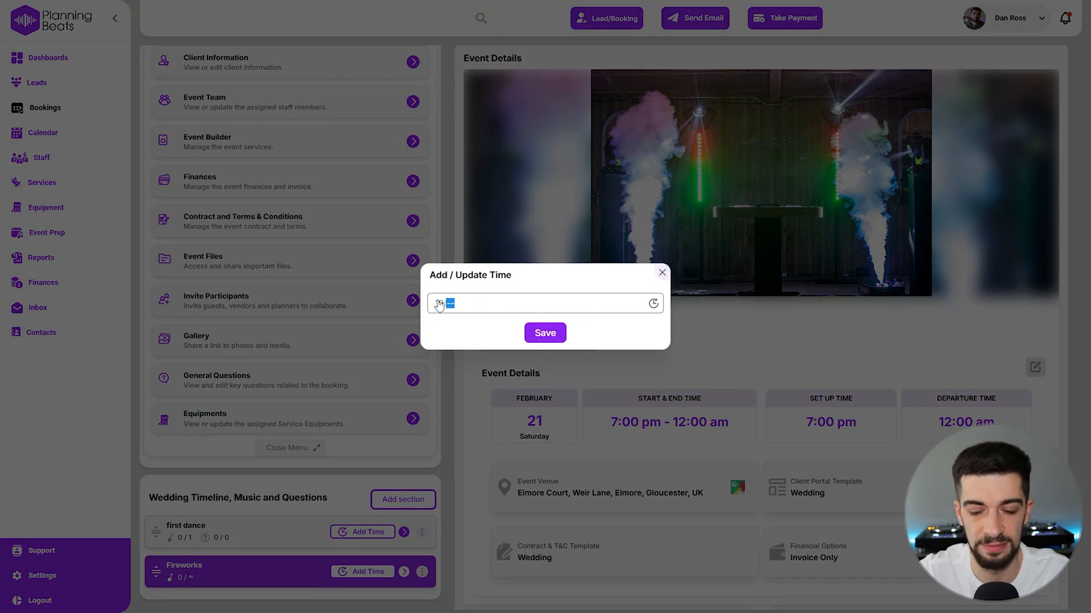
{"action": "left_click", "coordinate": [540, 335]}
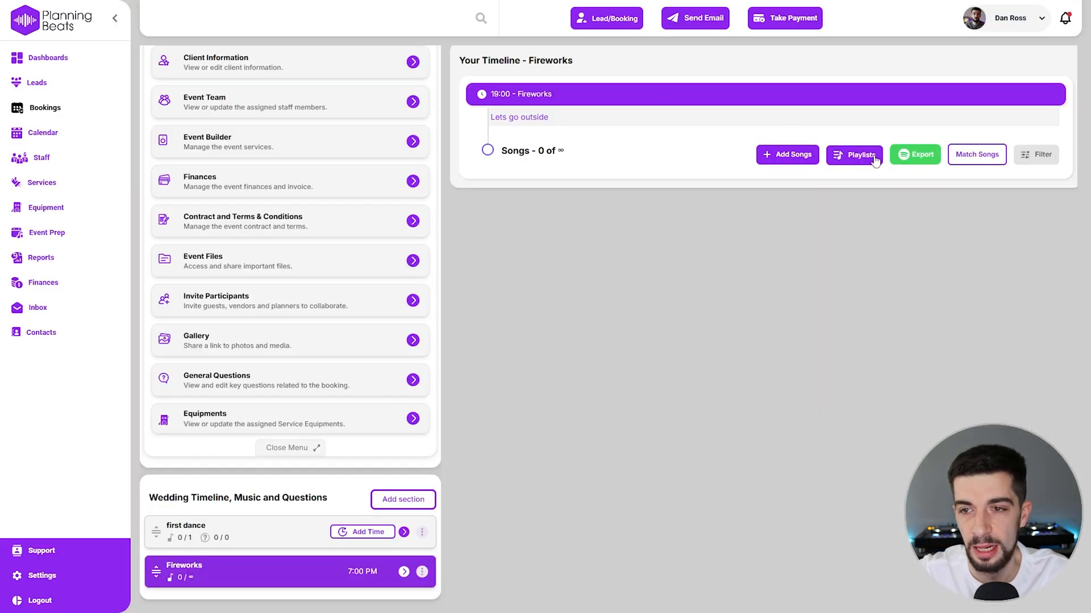
- Search for "fireworks" playlists, save "Fireworks sounds" to the Fireworks section, and check the section's music inspiration playlists
{"action": "left_click", "coordinate": [854, 155]}
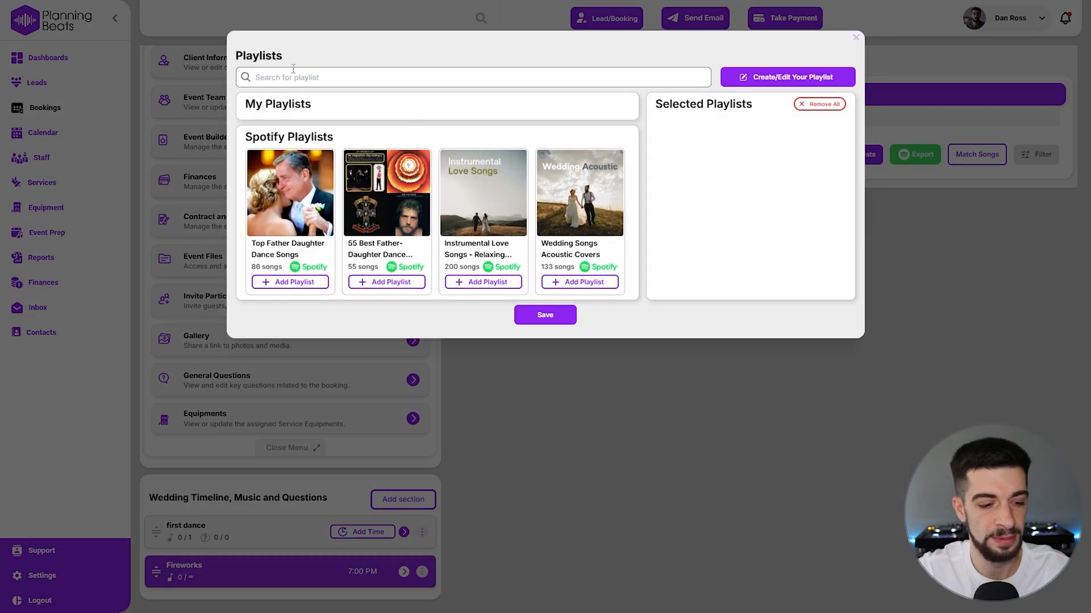
{"action": "type", "text": "fireworks"}
{"action": "left_click", "coordinate": [309, 282]}
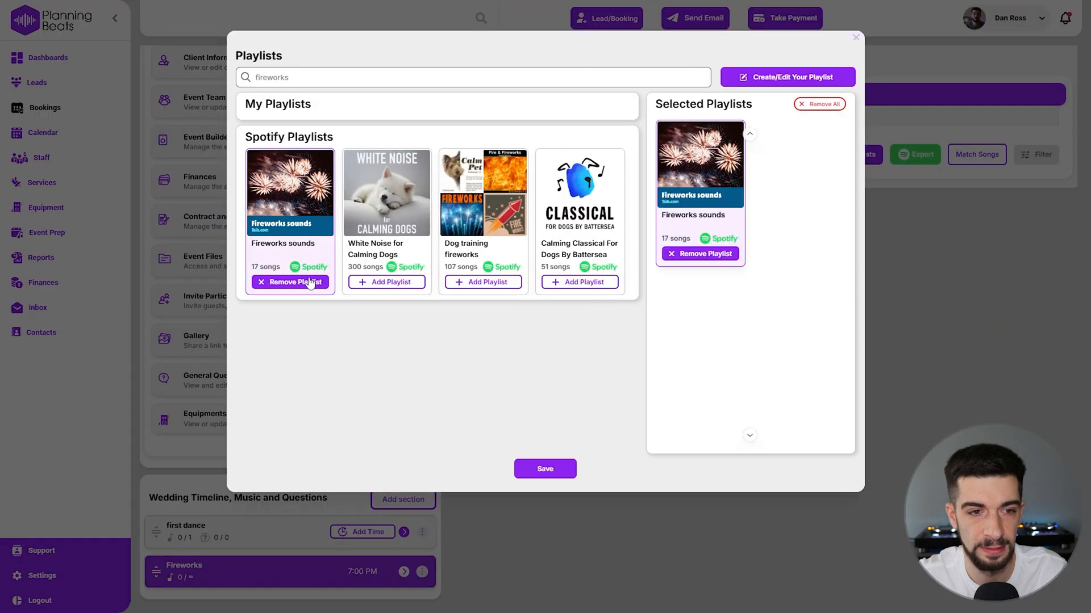
{"action": "left_click", "coordinate": [544, 469]}
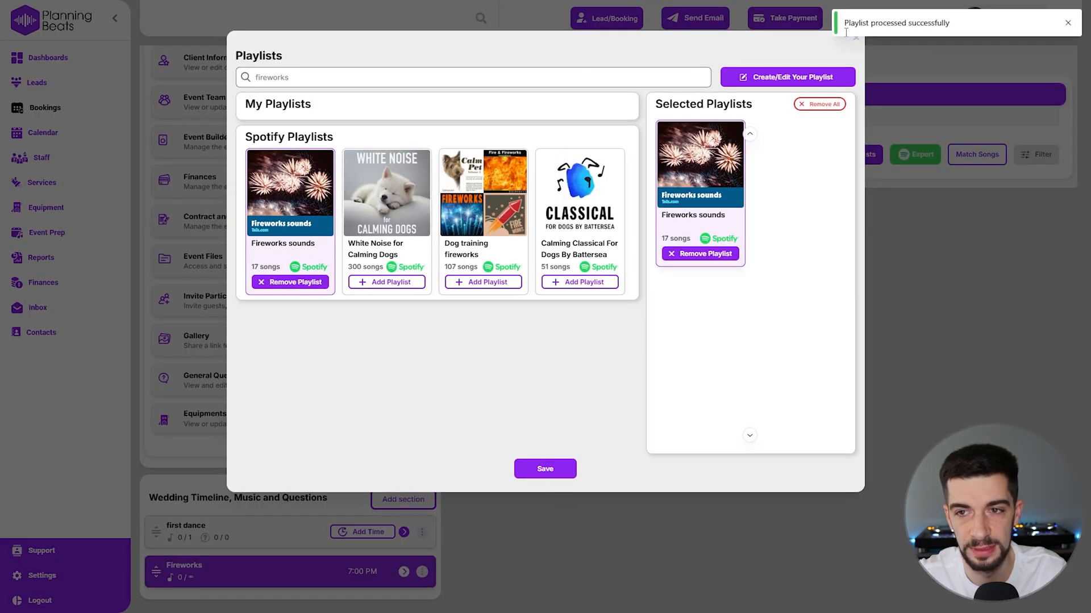
{"action": "left_click", "coordinate": [855, 41]}
{"action": "left_click", "coordinate": [795, 154]}
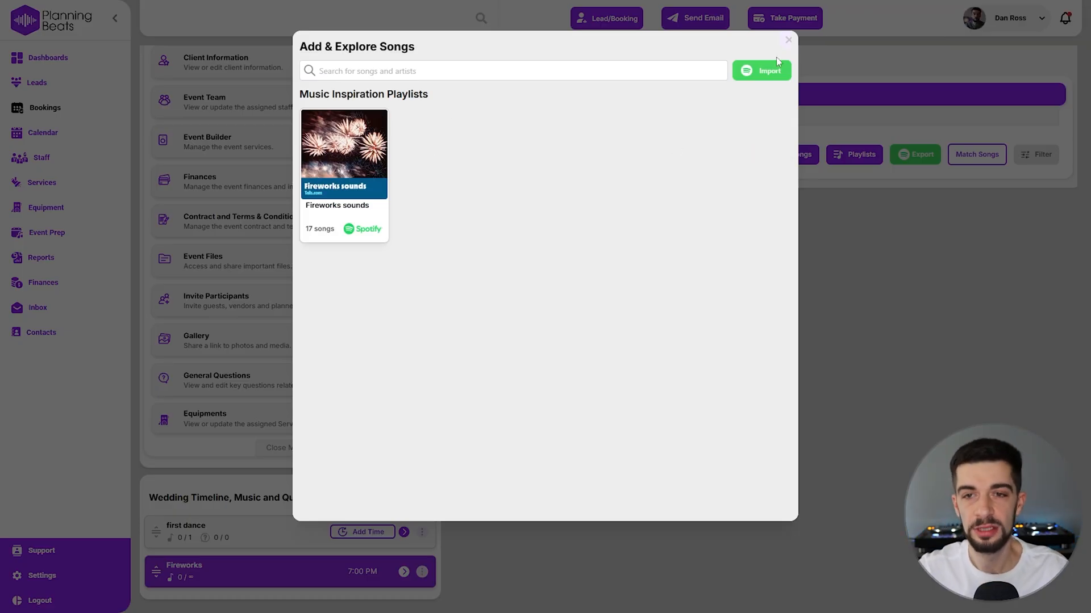
{"action": "left_click", "coordinate": [787, 43]}
- Switch off the client's ability to change the event photo in the booking's client portal template settings, closing them without saving
{"action": "scroll", "coordinate": [312, 284], "scroll_direction": "up", "scroll_amount": 10}
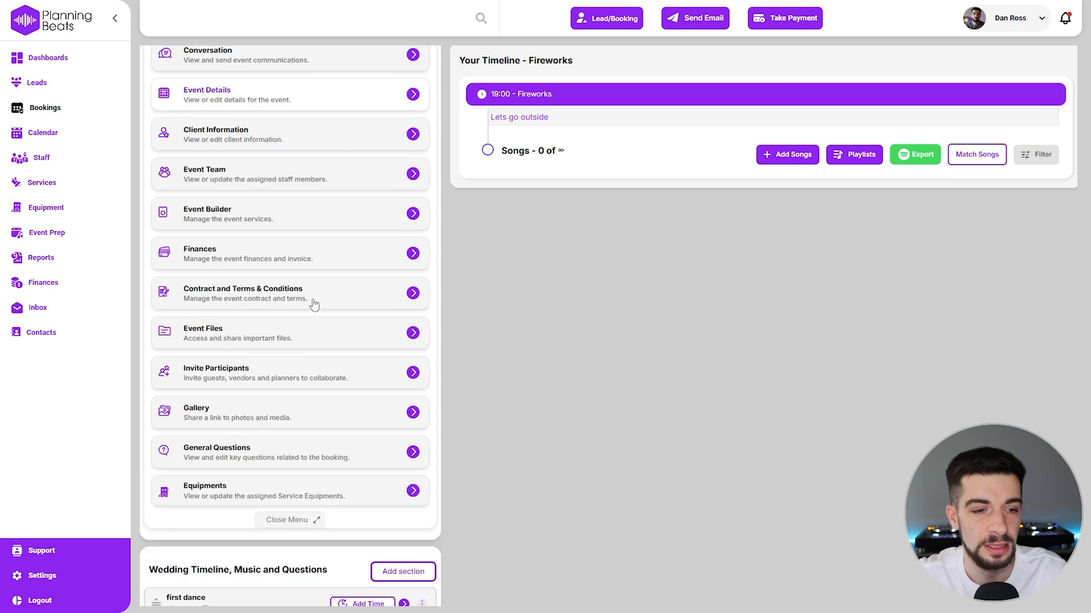
{"action": "left_click", "coordinate": [424, 58]}
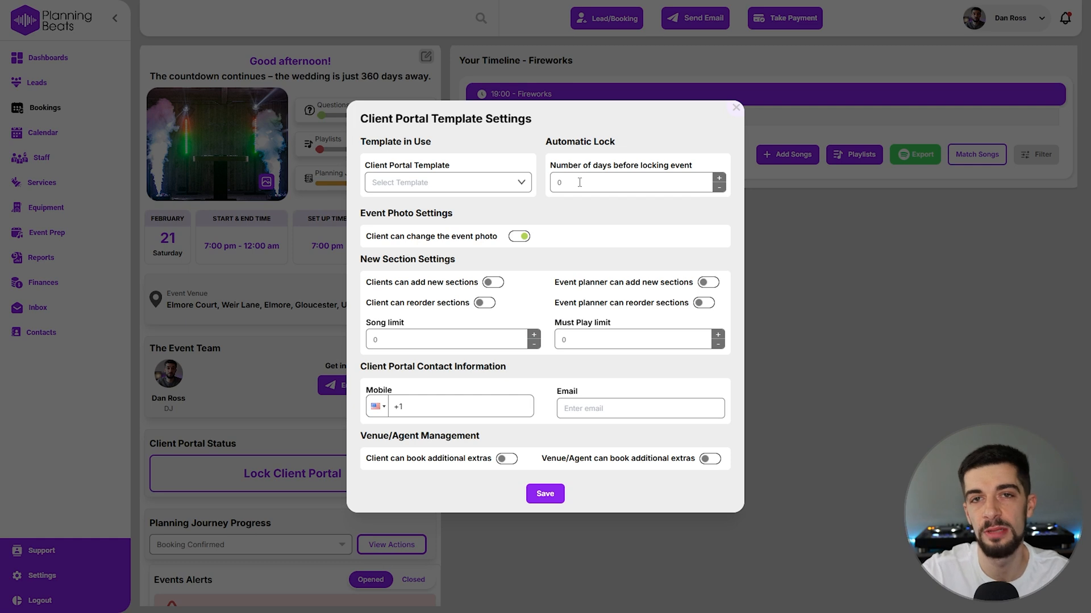
{"action": "left_click", "coordinate": [515, 238]}
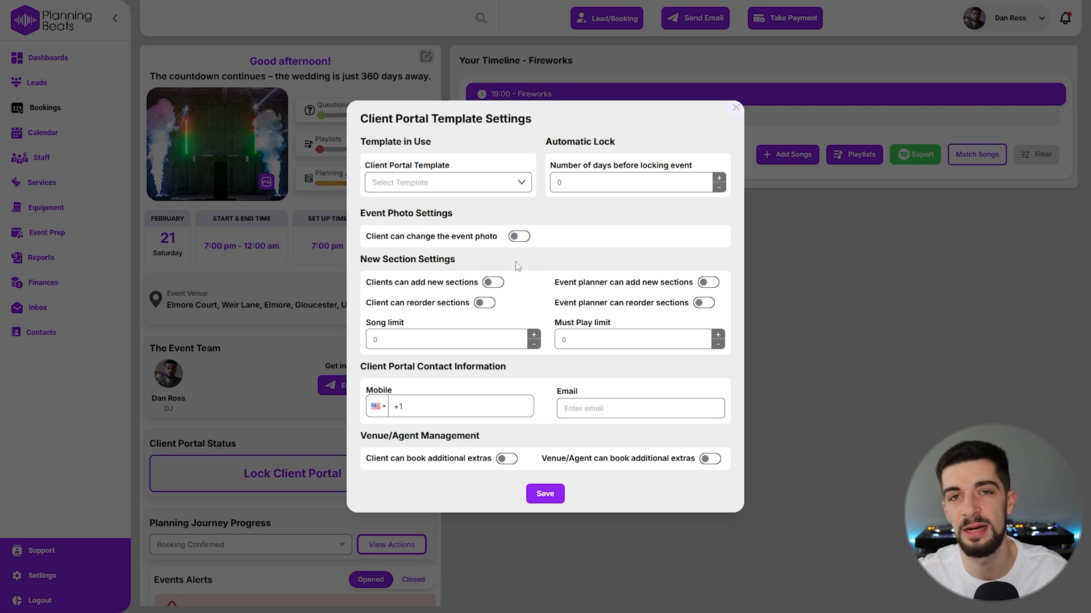
{"action": "left_click", "coordinate": [736, 108]}
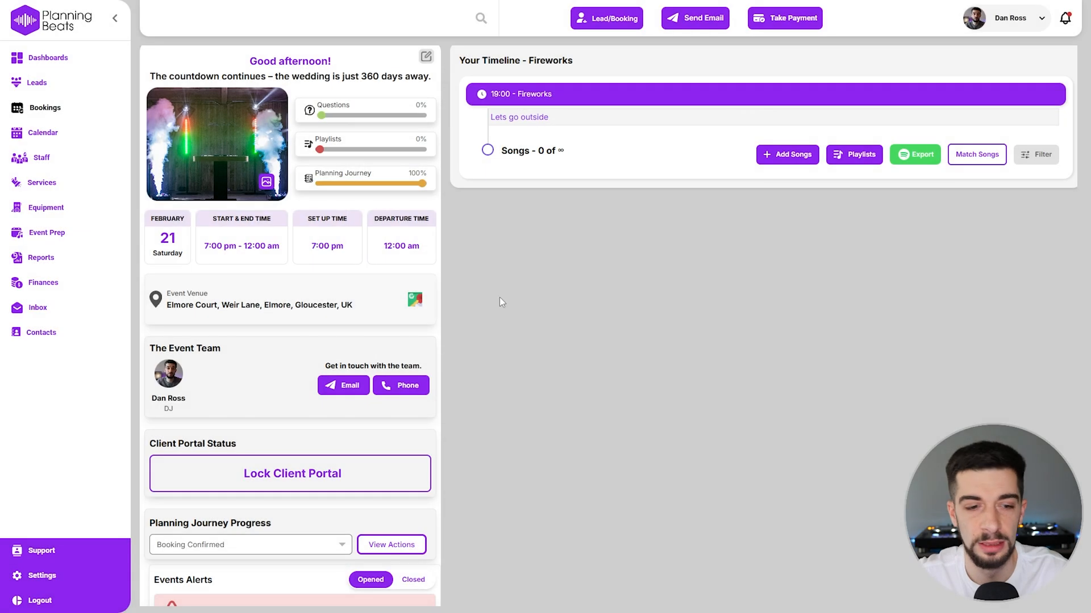
- Add a short text question reading "Hey" to the first dance section, make its answer required, and save it
{"action": "scroll", "coordinate": [410, 371], "scroll_direction": "down", "scroll_amount": 10}
{"action": "scroll", "coordinate": [410, 370], "scroll_direction": "down", "scroll_amount": 3}
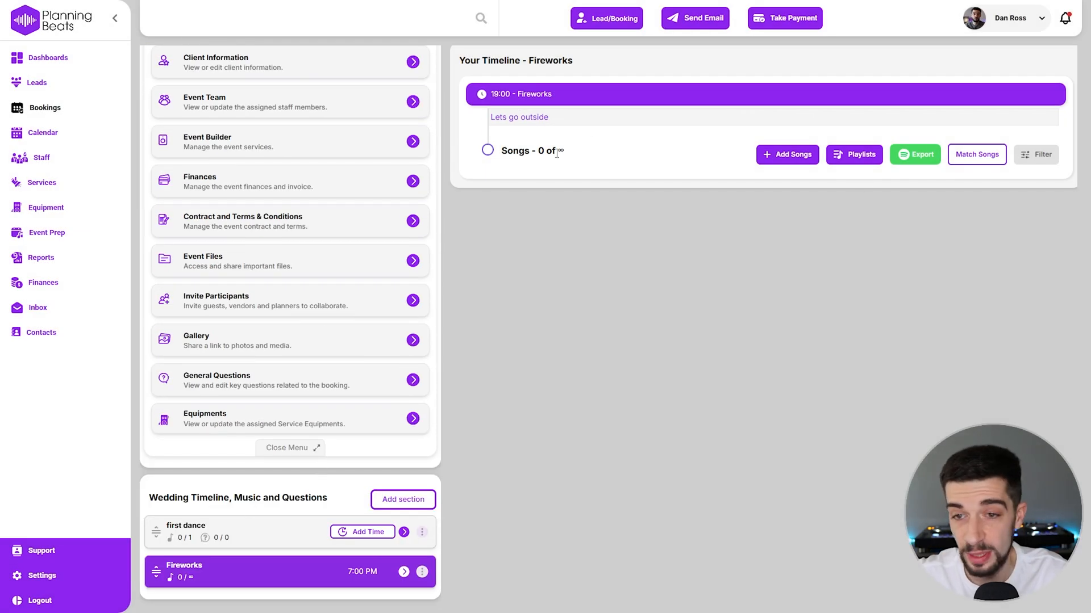
{"action": "left_click", "coordinate": [266, 525]}
{"action": "left_click", "coordinate": [1013, 188]}
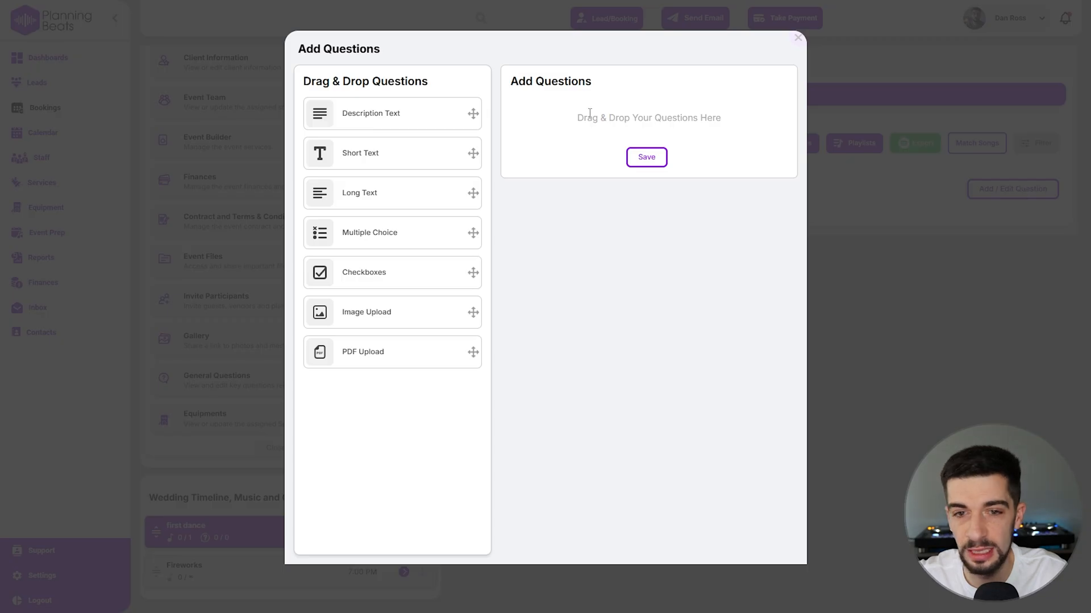
{"action": "left_click_drag", "start_coordinate": [454, 144], "coordinate": [633, 144]}
{"action": "left_click", "coordinate": [555, 179]}
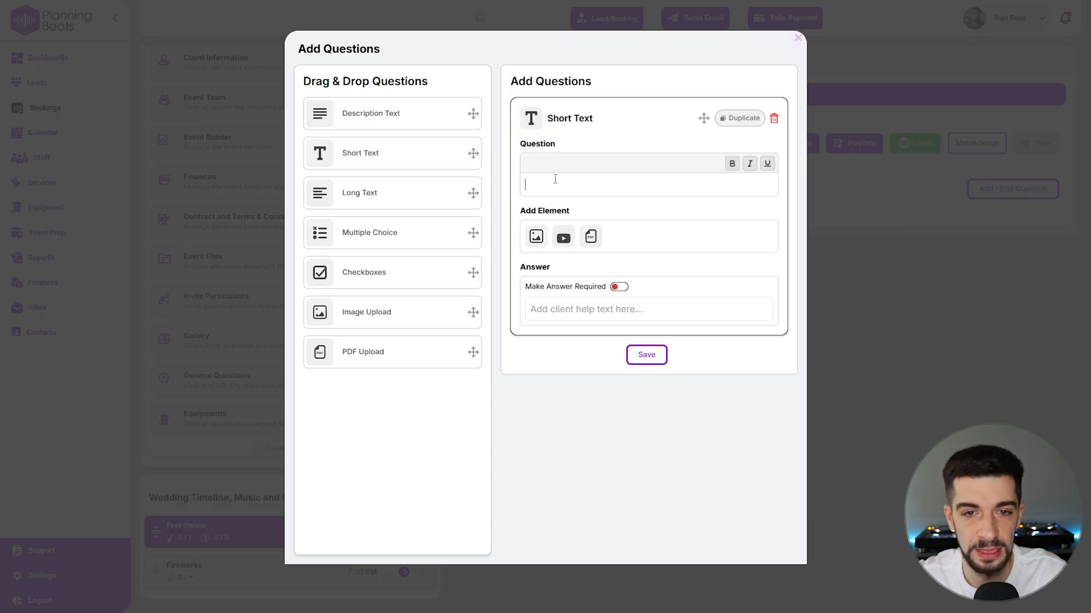
{"action": "type", "text": "He"}
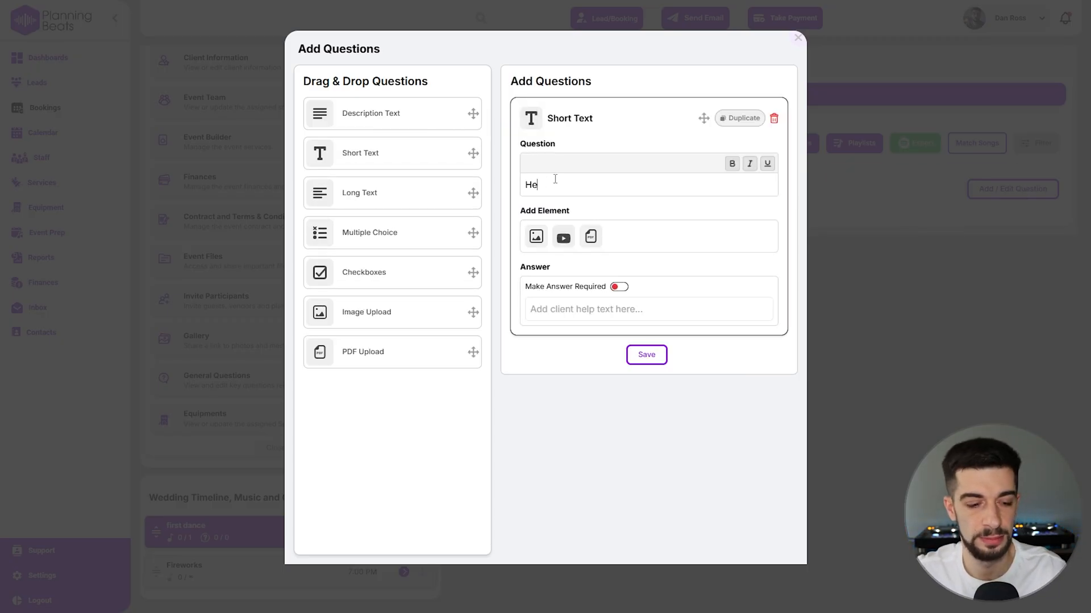
{"action": "type", "text": "ryy"}
{"action": "left_click", "coordinate": [619, 287]}
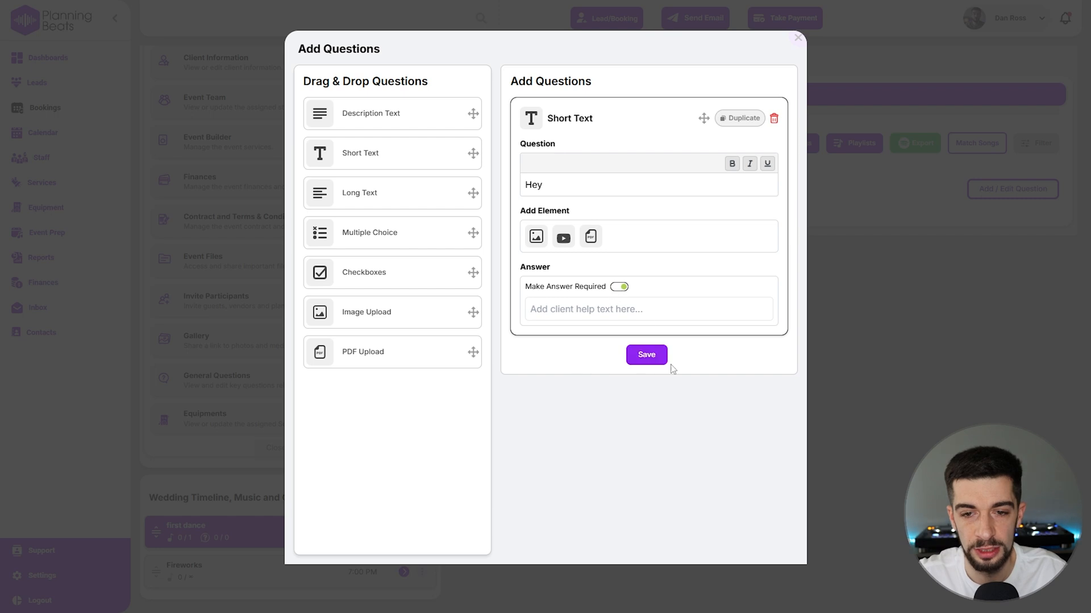
{"action": "left_click", "coordinate": [653, 358]}
{"action": "left_click_drag", "start_coordinate": [584, 226], "coordinate": [653, 229]}
{"action": "left_click", "coordinate": [653, 229]}
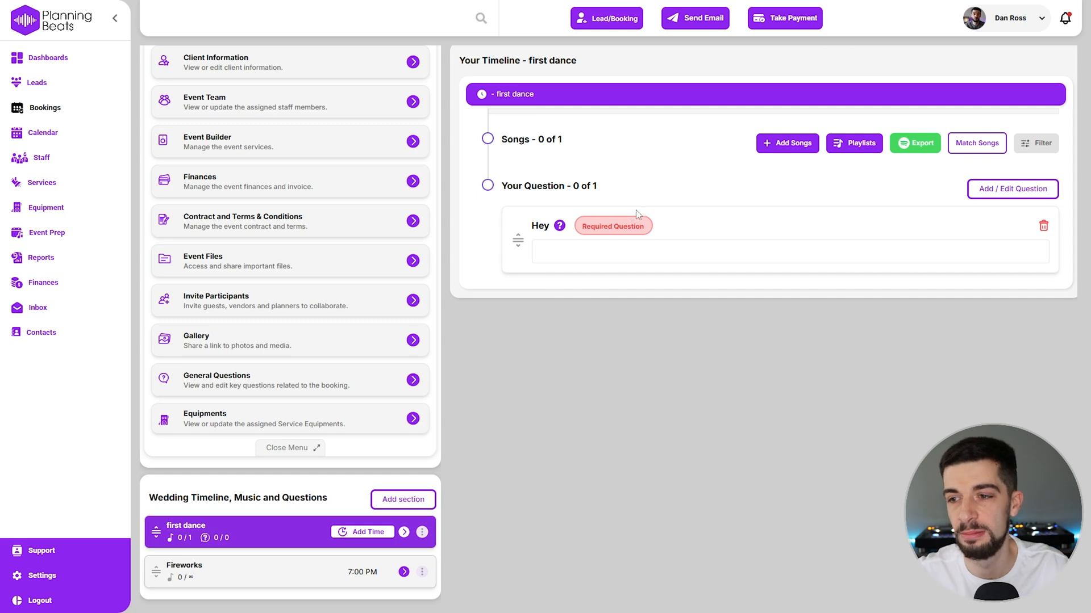
- Delete the "Hey" question from the first dance section and confirm the deletion
{"action": "left_click", "coordinate": [1043, 226]}
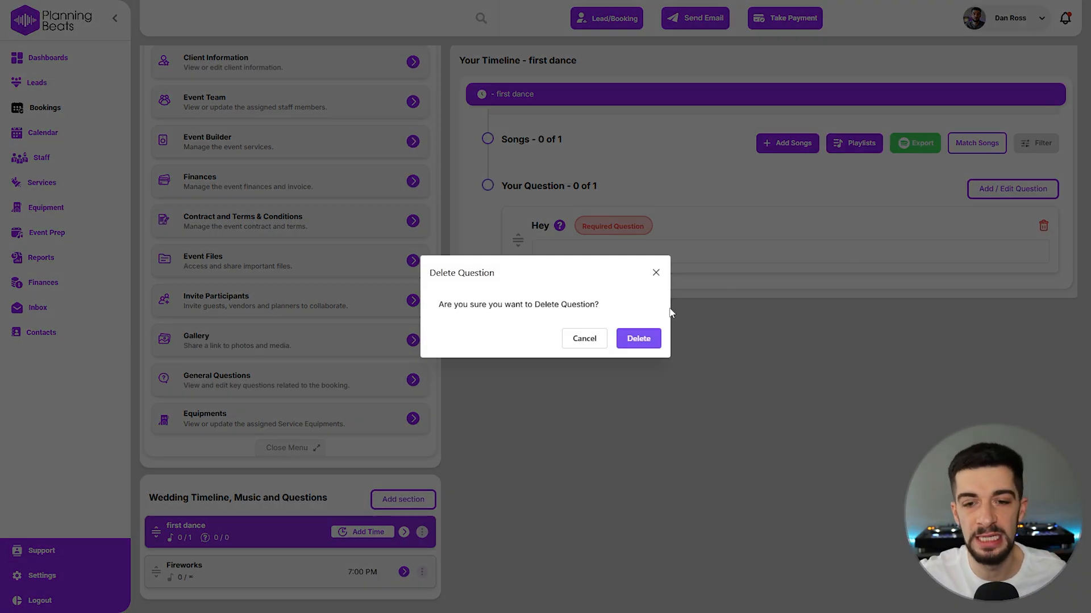
{"action": "left_click", "coordinate": [639, 339]}
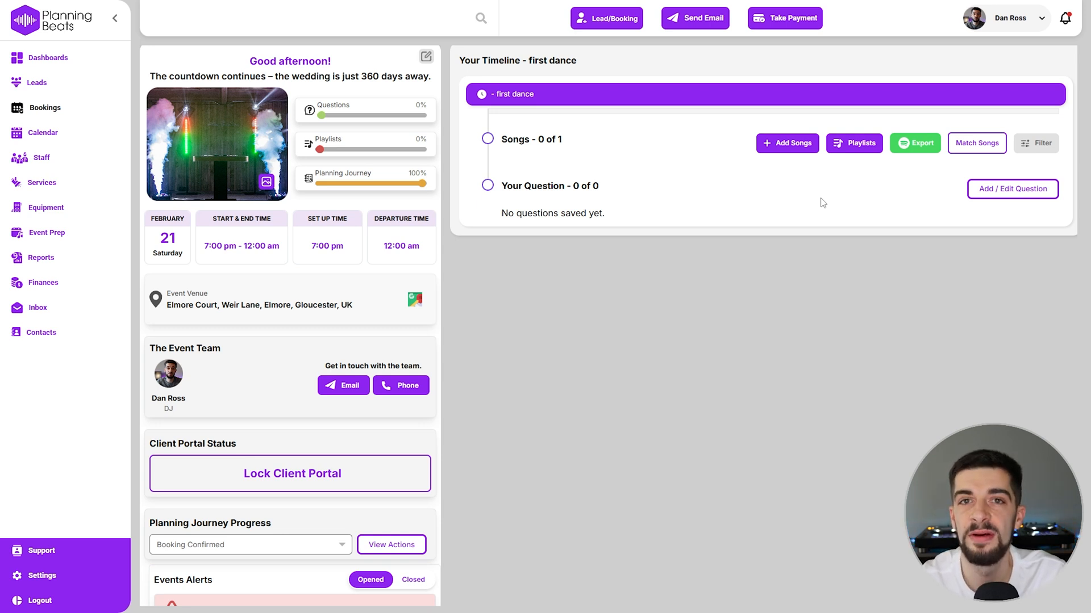
- Start a new custom playlist from the first dance section and upload the stone-walled venue DJ setup photo from Downloads as its cover
{"action": "left_click", "coordinate": [869, 144]}
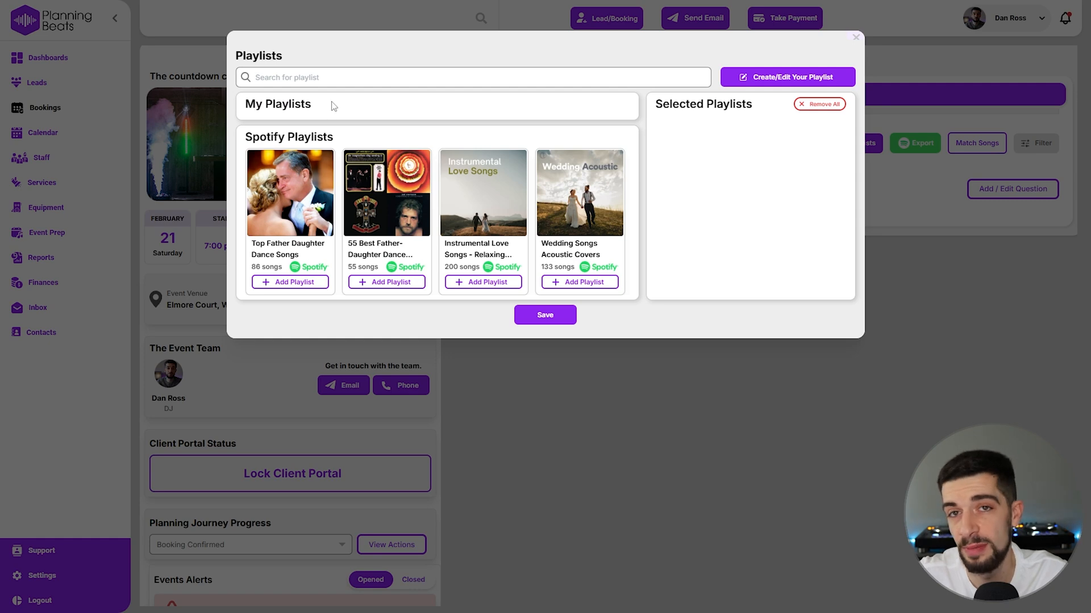
{"action": "left_click", "coordinate": [789, 80]}
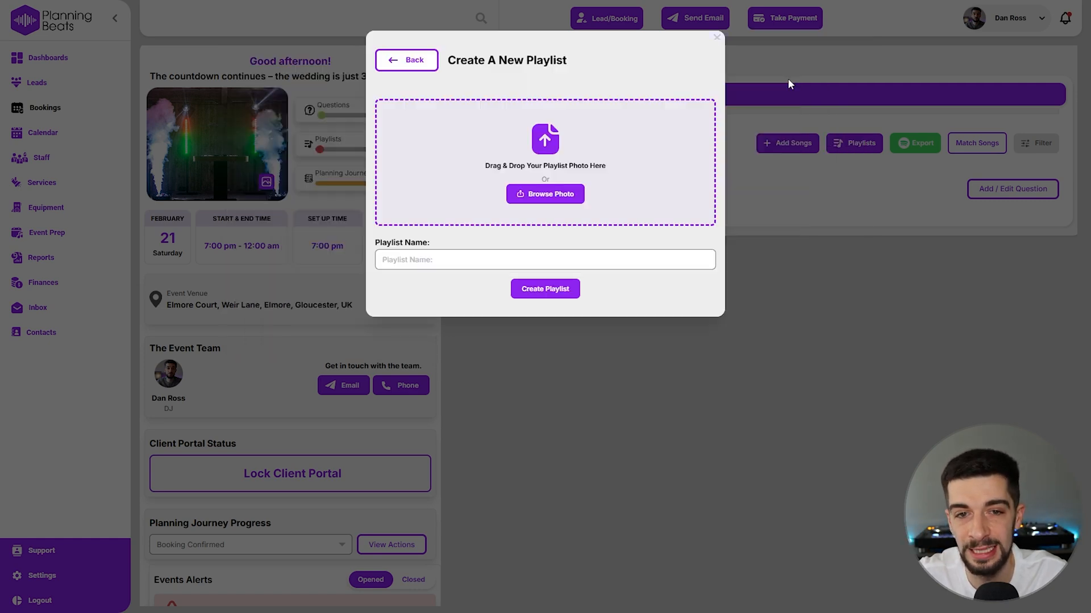
{"action": "left_click", "coordinate": [575, 199]}
{"action": "scroll", "coordinate": [319, 304], "scroll_direction": "down", "scroll_amount": 10}
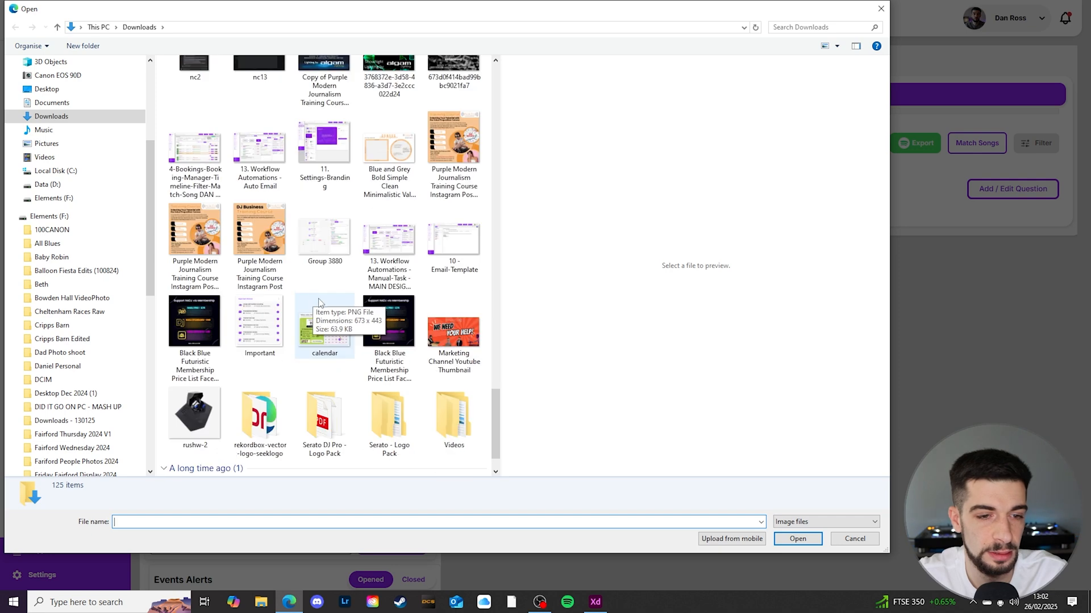
{"action": "left_click", "coordinate": [195, 446]}
{"action": "left_click", "coordinate": [794, 539]}
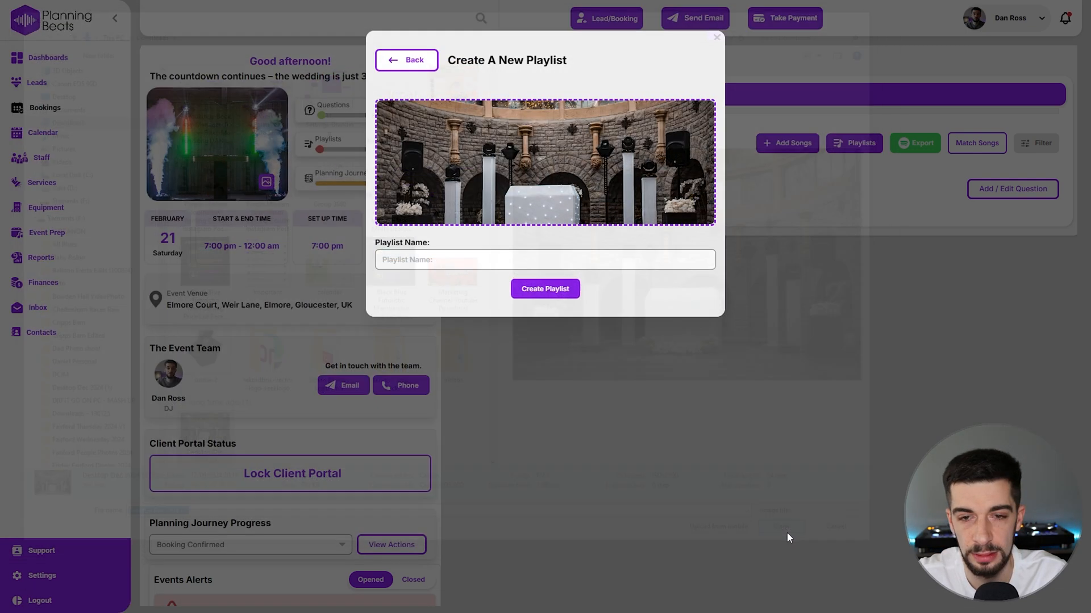
- Name the new playlist "Test Playlist" and create it
{"action": "left_click", "coordinate": [439, 258]}
{"action": "type", "text": "Test Pla"}
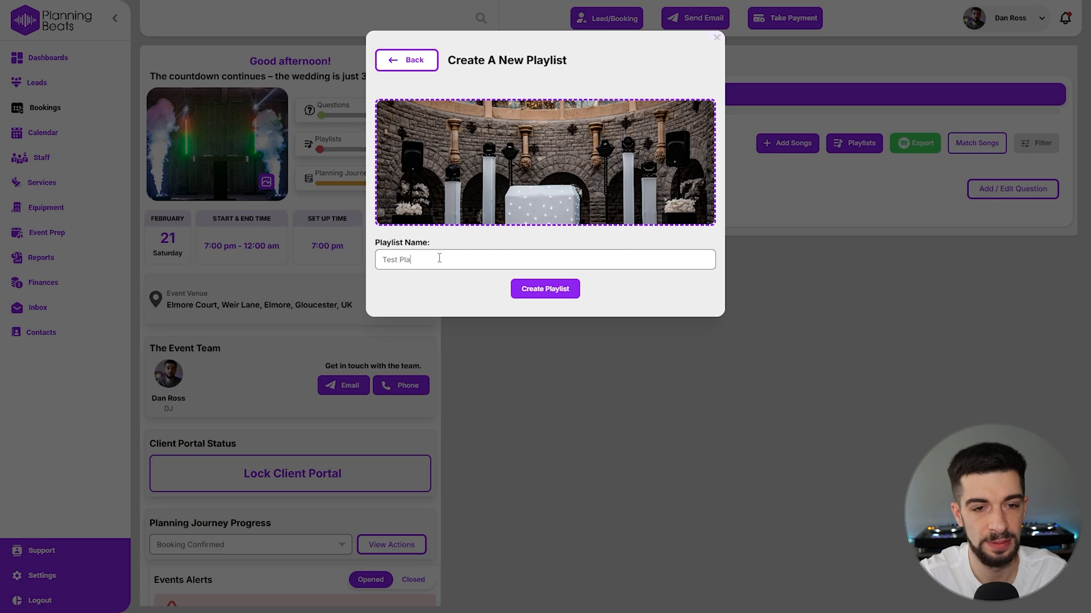
{"action": "type", "text": "ylist"}
{"action": "left_click", "coordinate": [520, 287]}
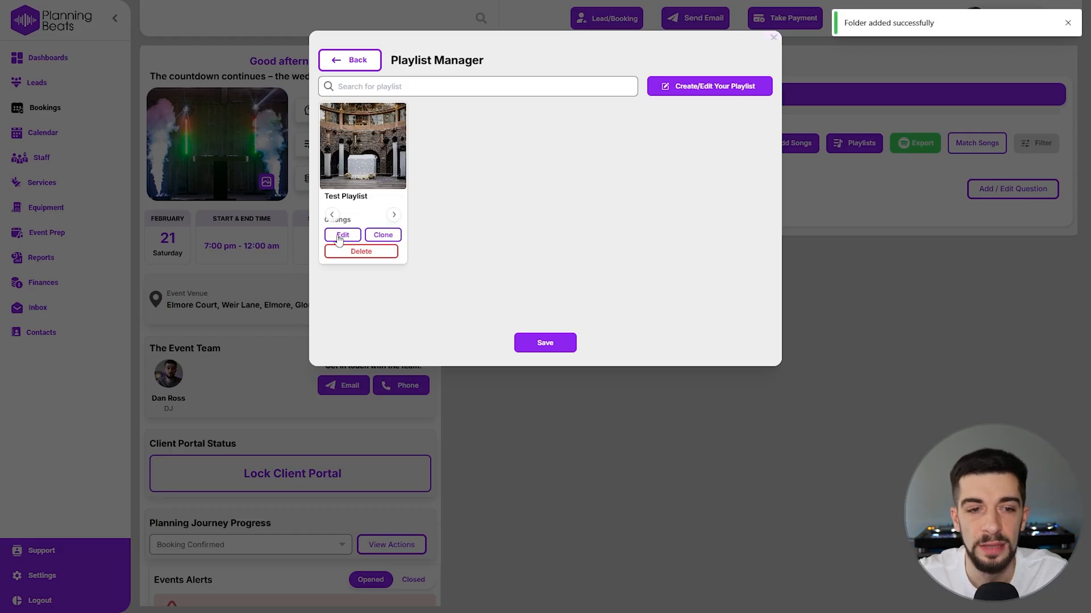
- Open Test Playlist for editing and bring up its song and artist search
{"action": "left_click", "coordinate": [343, 235]}
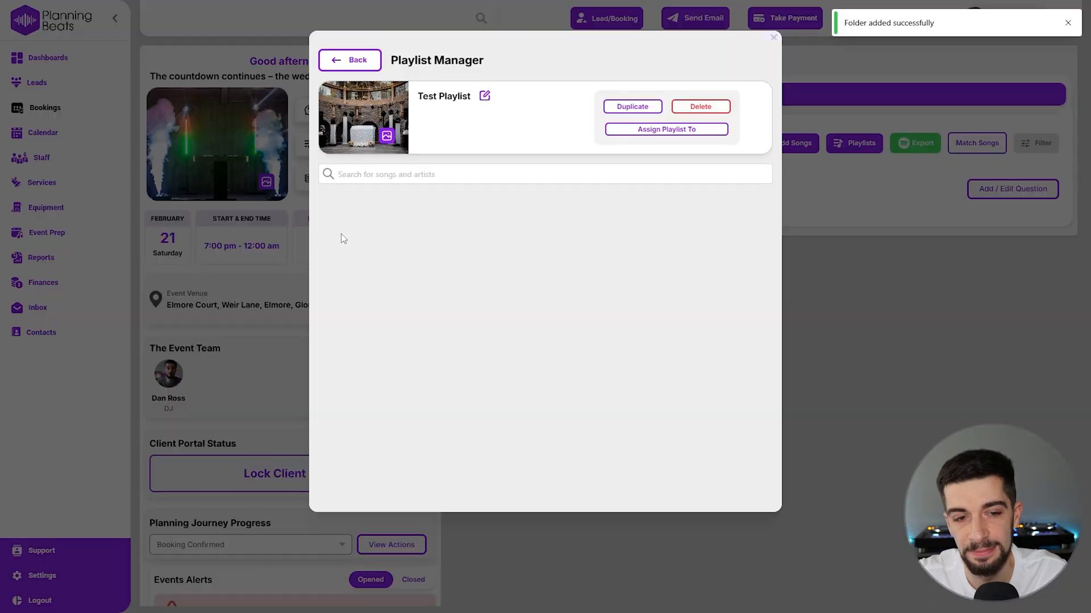
{"action": "left_click", "coordinate": [366, 178]}
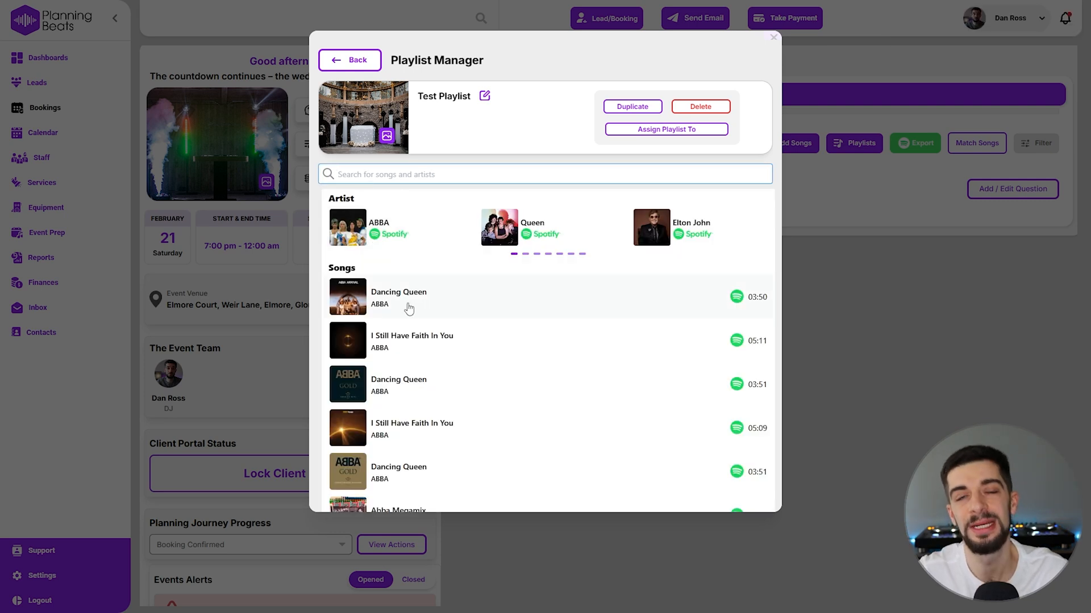